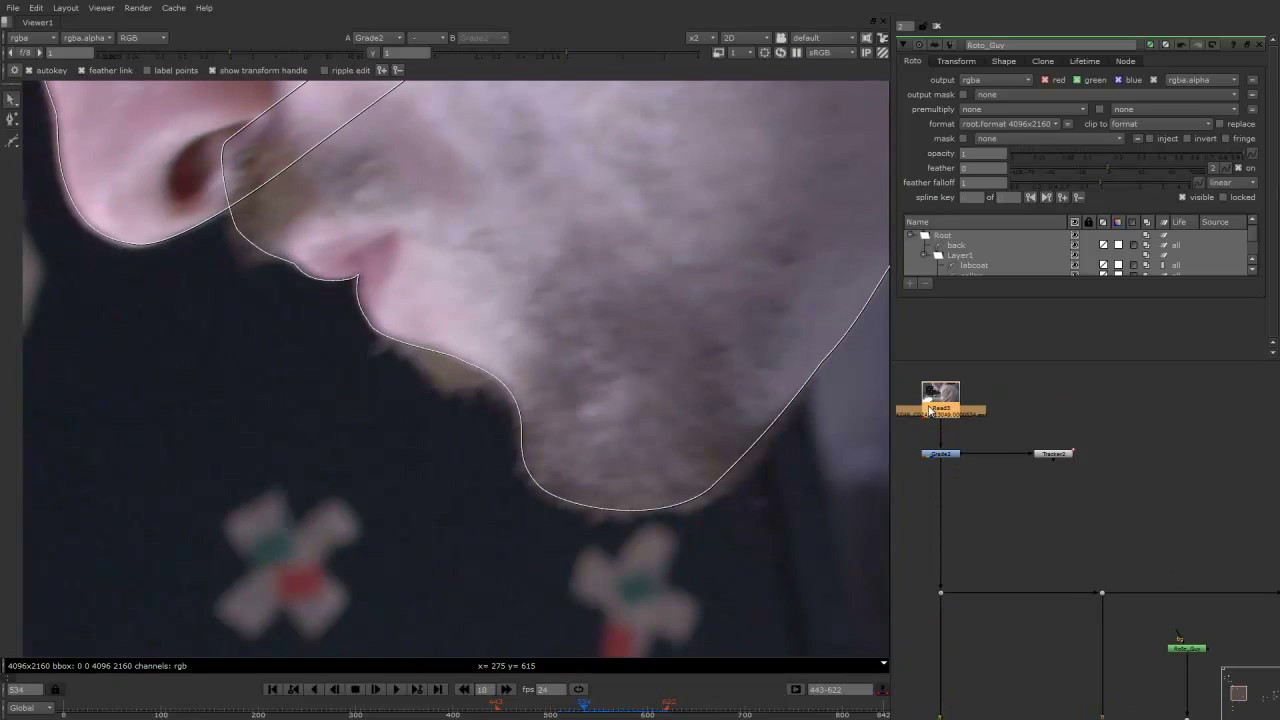
# Compare the graded plate with the premultiplied composite in the viewer, focusing on the edges of the mouth and chin.
pyautogui.click(951, 457)
pyautogui.moveTo(932, 630)
pyautogui.mouseDown(button='middle')
pyautogui.moveTo(980, 534)
pyautogui.moveTo(988, 417)
pyautogui.mouseUp(button='middle')
pyautogui.moveTo(1004, 569); pyautogui.dragTo(1005, 485, button='middle')
pyautogui.click(998, 575)
pyautogui.press('1')
pyautogui.press('1')
pyautogui.press('2')
pyautogui.press('1')
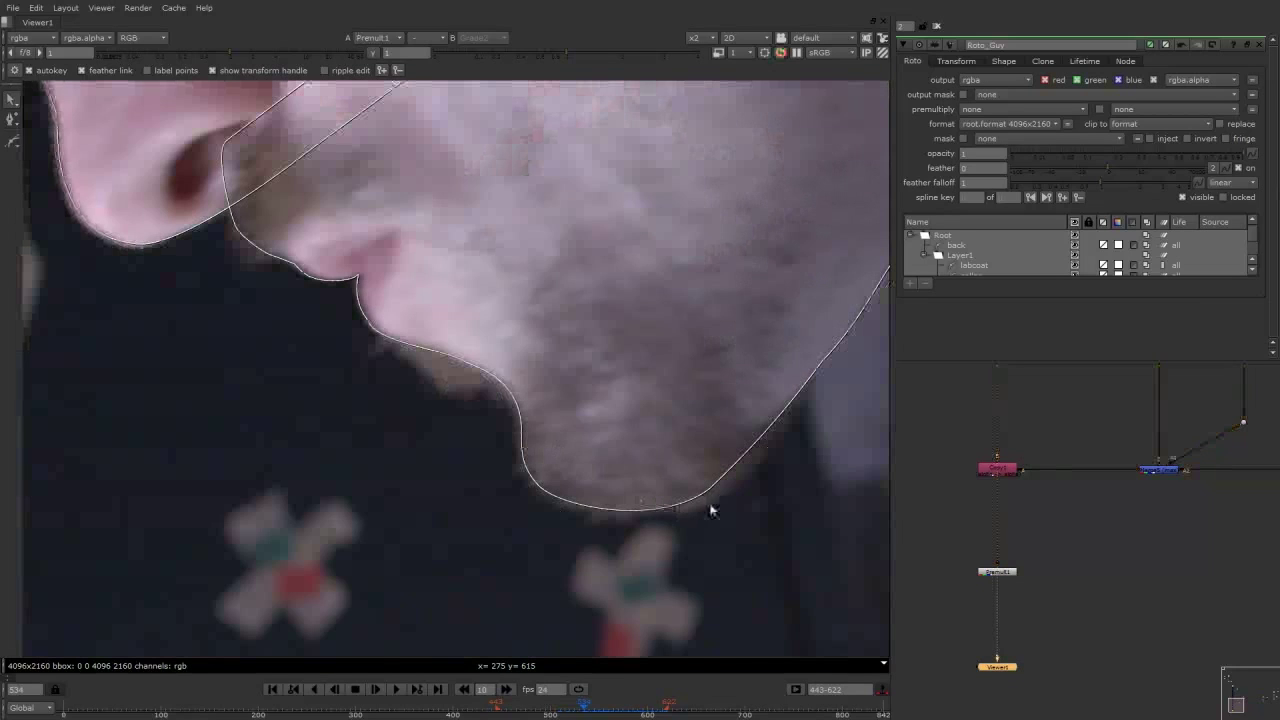
pyautogui.press('1')
pyautogui.press('2')
pyautogui.press('1')
pyautogui.press('2')
pyautogui.press('1')
pyautogui.press('2')
pyautogui.scroll(-3, 1122, 482)
pyautogui.moveTo(962, 404); pyautogui.dragTo(1025, 504, button='middle')
pyautogui.scroll(3, 965, 433)
pyautogui.click(978, 422)
pyautogui.scroll(4, 954, 420)
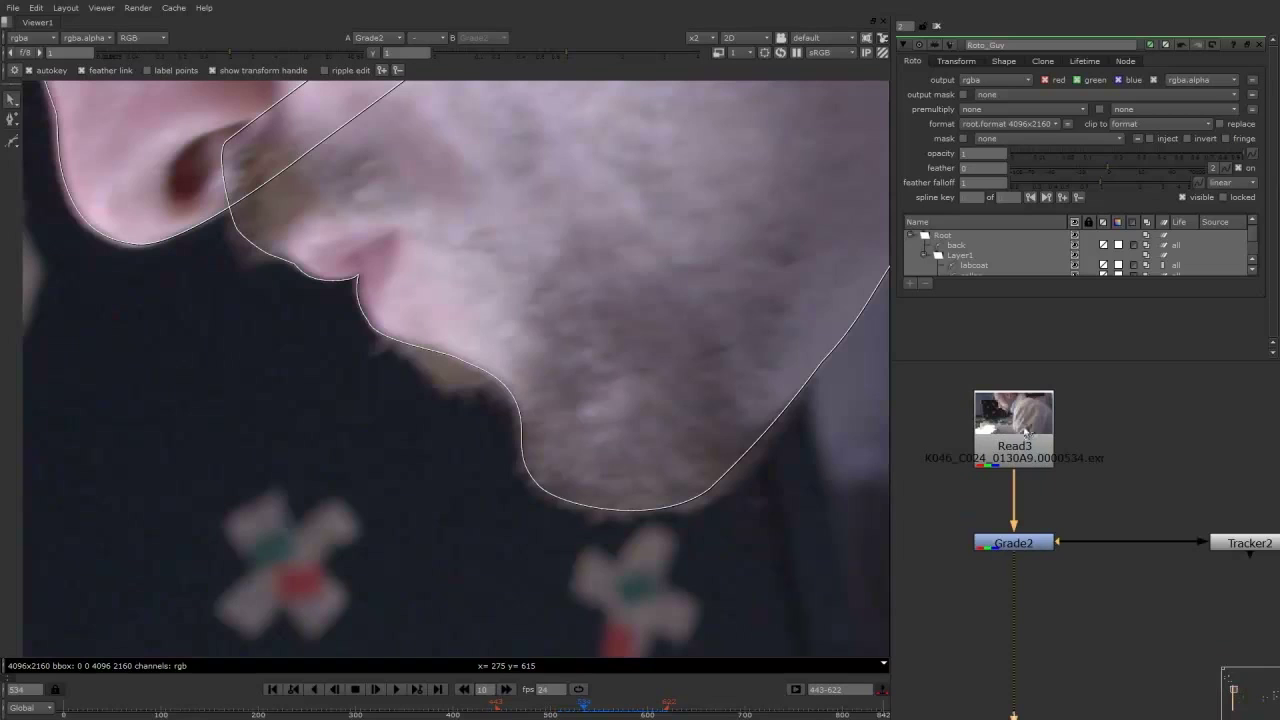
# Add a dot on the plate's connection line, beyond the Roto_Guy branch of the node graph.
pyautogui.scroll(-2, 1086, 627)
pyautogui.moveTo(1086, 640); pyautogui.dragTo(954, 483, button='middle')
pyautogui.scroll(-2, 1034, 517)
pyautogui.moveTo(1147, 517); pyautogui.dragTo(963, 476, button='middle')
pyautogui.moveTo(1110, 478); pyautogui.dragTo(1230, 460, button='middle')
pyautogui.moveTo(906, 462); pyautogui.dragTo(1187, 456, button='middle')
pyautogui.moveTo(1022, 476); pyautogui.dragTo(910, 450, button='middle')
pyautogui.moveTo(1228, 442); pyautogui.dragTo(1119, 432, button='middle')
pyautogui.press('ctrl')
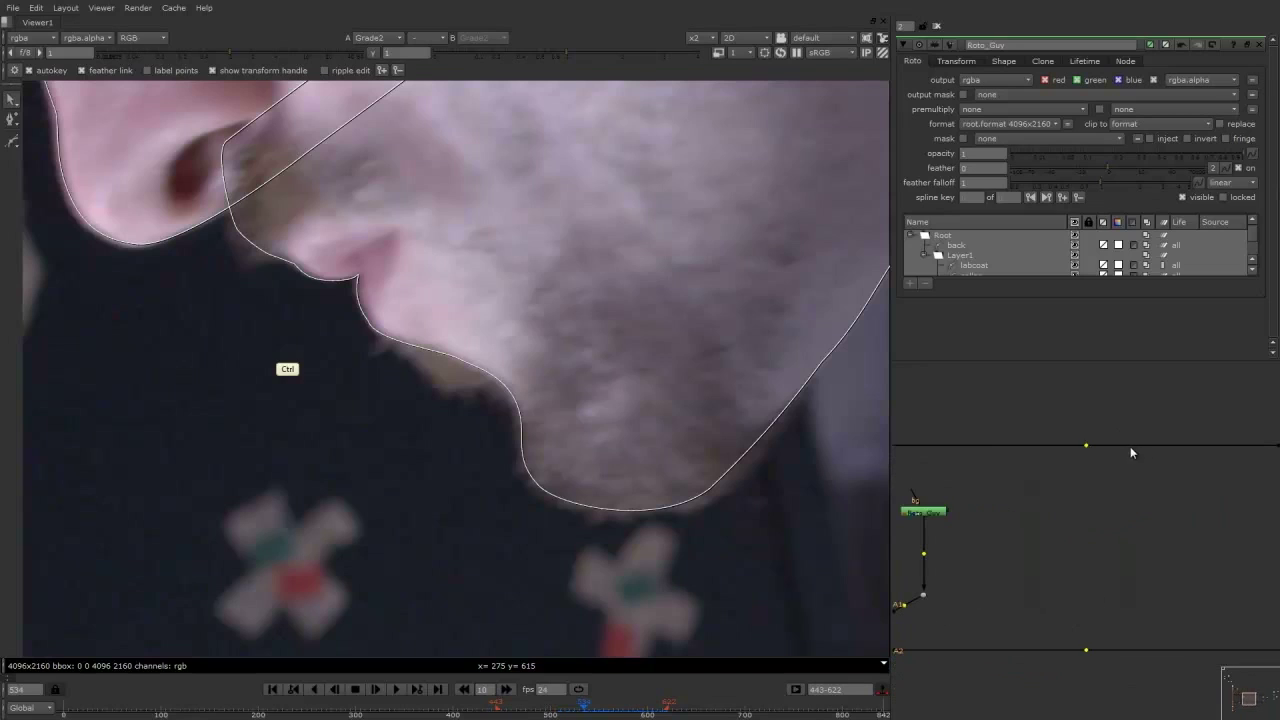
pyautogui.keyDown('ctrl'); pyautogui.moveTo(1117, 448); pyautogui.dragTo(1107, 447); pyautogui.keyUp('ctrl')
# Add a luminance Keyer node below the new dot and connect its input to the dot.
pyautogui.scroll(3, 1110, 478)
pyautogui.click(1110, 510)
pyautogui.press('Tab')
pyautogui.press('Return')
pyautogui.press('Return')
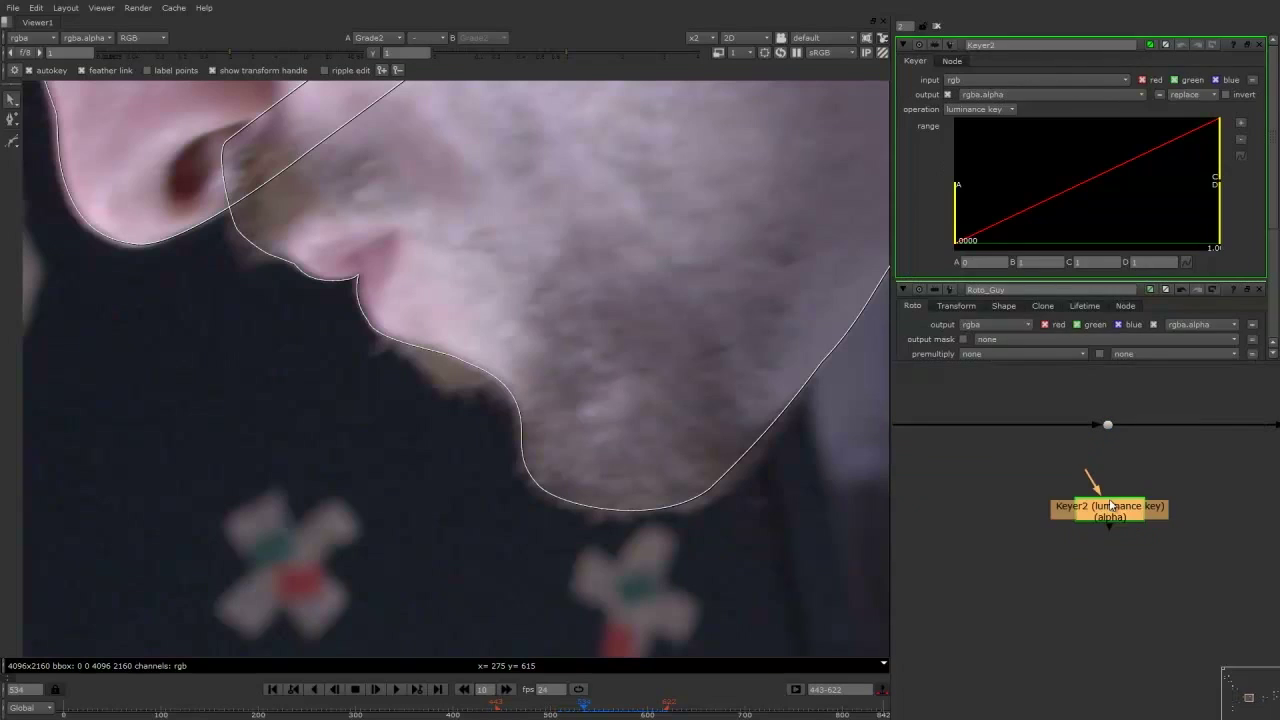
pyautogui.moveTo(1119, 528); pyautogui.dragTo(1116, 505)
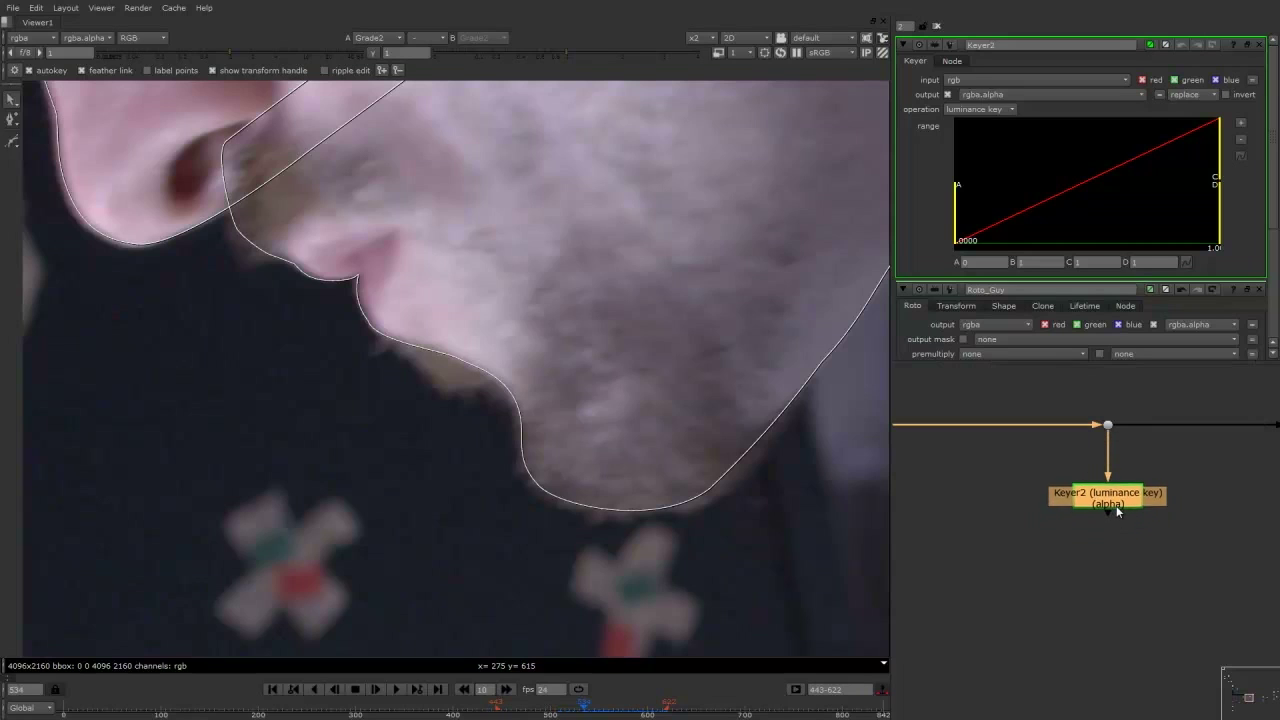
# View the luminance keyer's output as an alpha channel over the face and background.
pyautogui.press('1')
pyautogui.click(1023, 491)
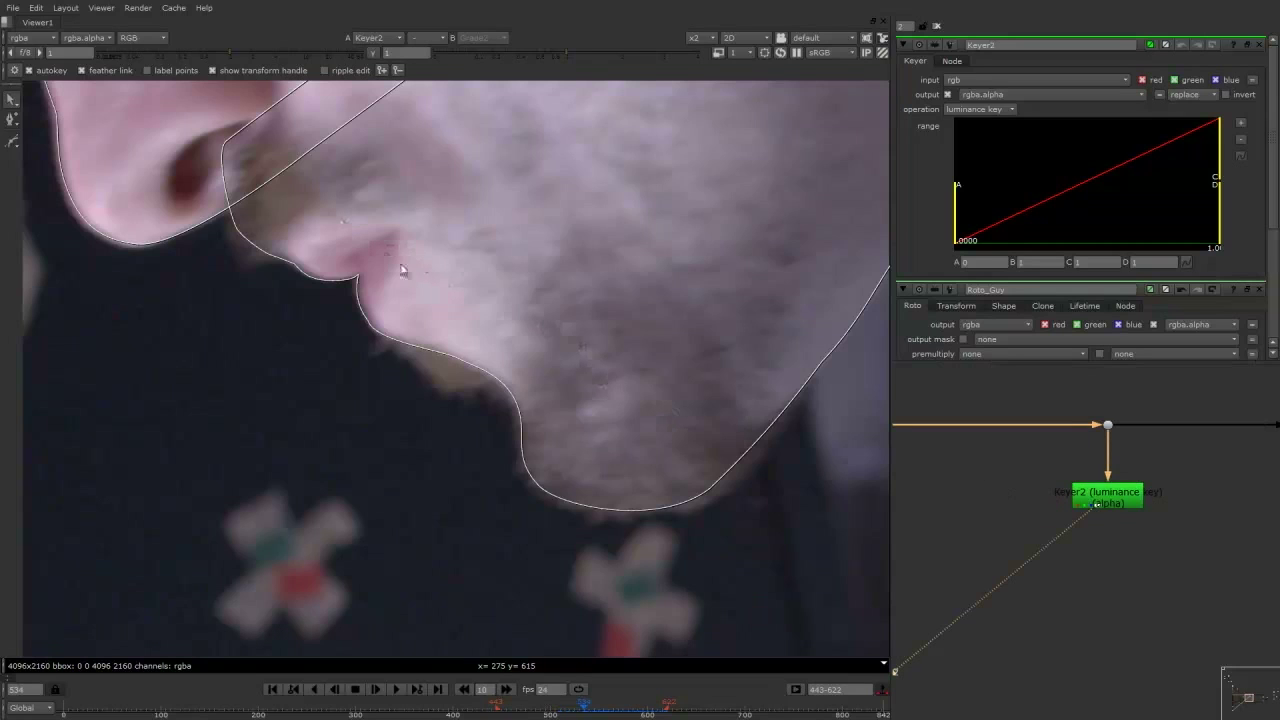
pyautogui.press('a')
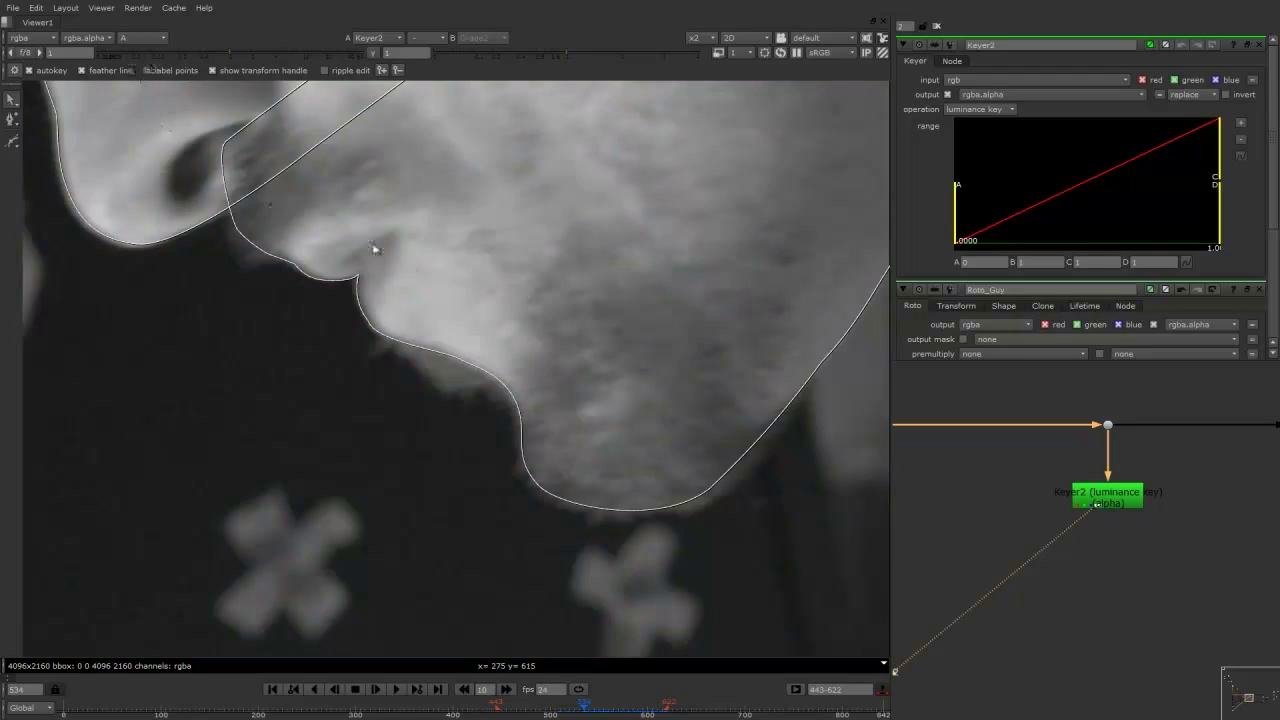
pyautogui.scroll(-2, 475, 270)
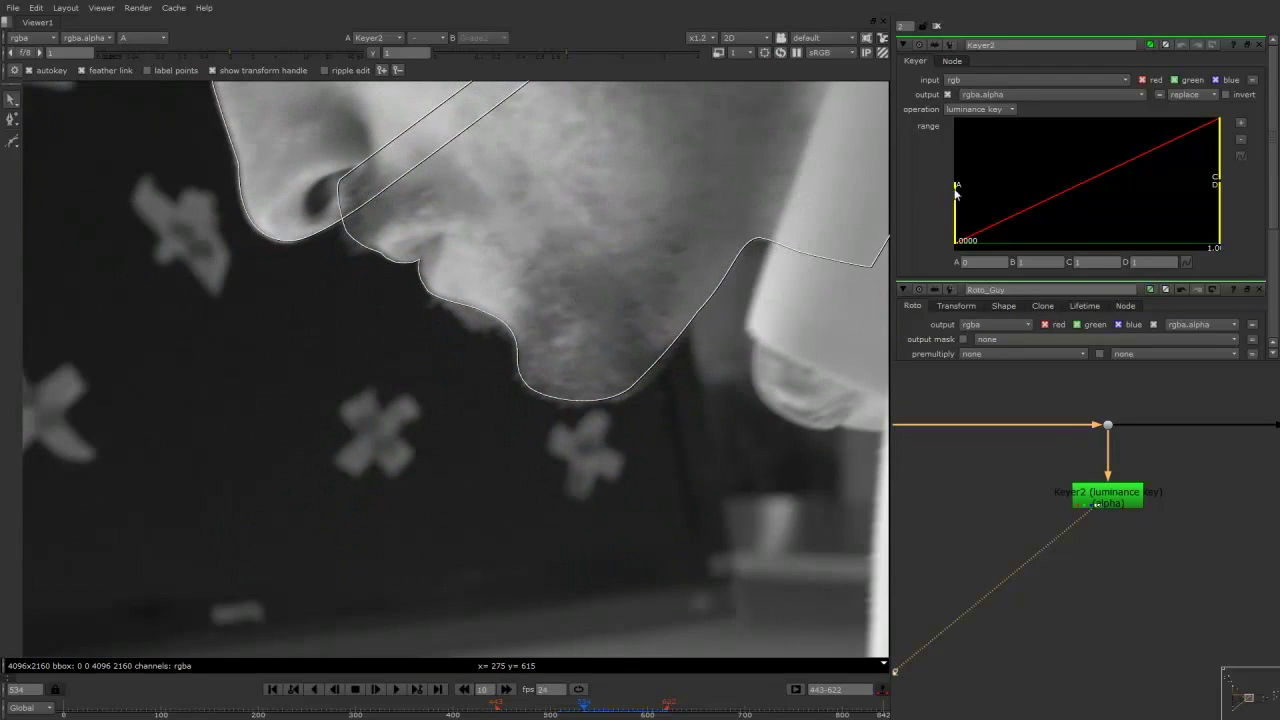
# Tighten the luminance key range, setting A to about 0.018 and B to about 0.253.
pyautogui.moveTo(958, 195); pyautogui.dragTo(991, 196)
pyautogui.moveTo(1219, 150); pyautogui.dragTo(1089, 157)
pyautogui.moveTo(987, 193); pyautogui.dragTo(991, 198)
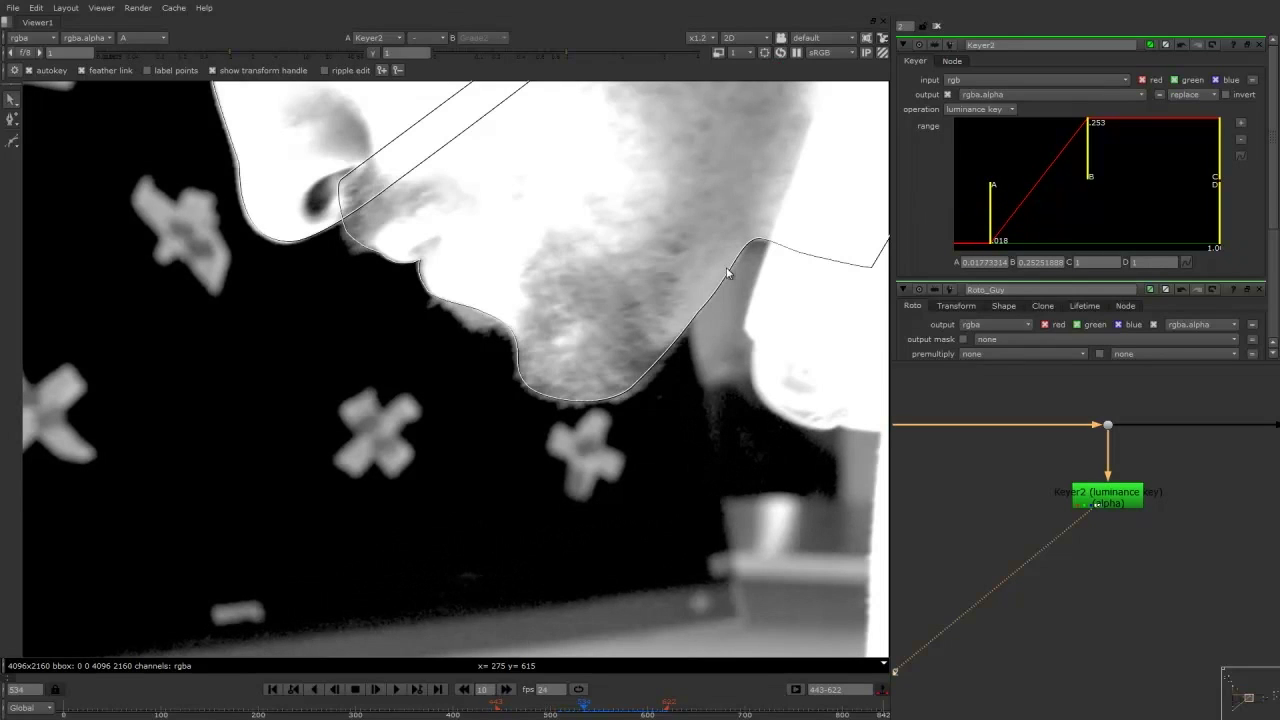
pyautogui.scroll(1, 614, 301)
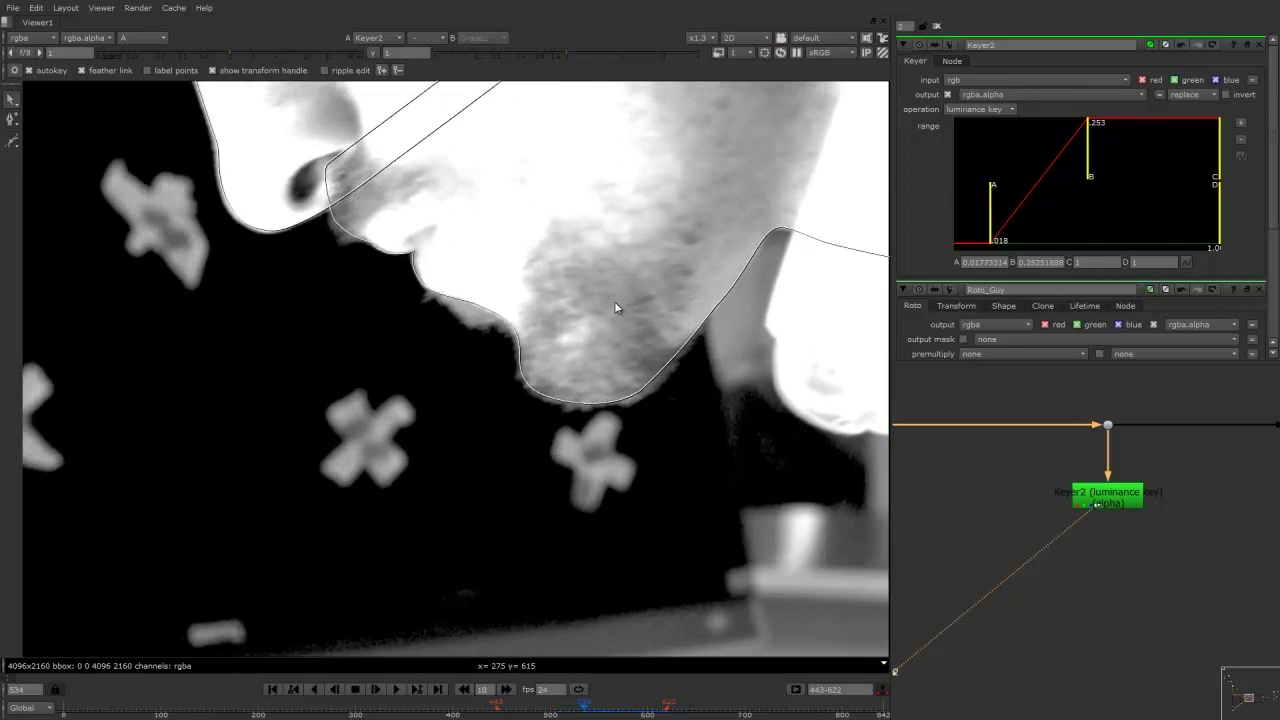
# Add a Merge node beneath the luminance keyer with B fed by the keyer, and a separate Roto node beside it.
pyautogui.moveTo(1105, 500); pyautogui.dragTo(966, 474, button='middle')
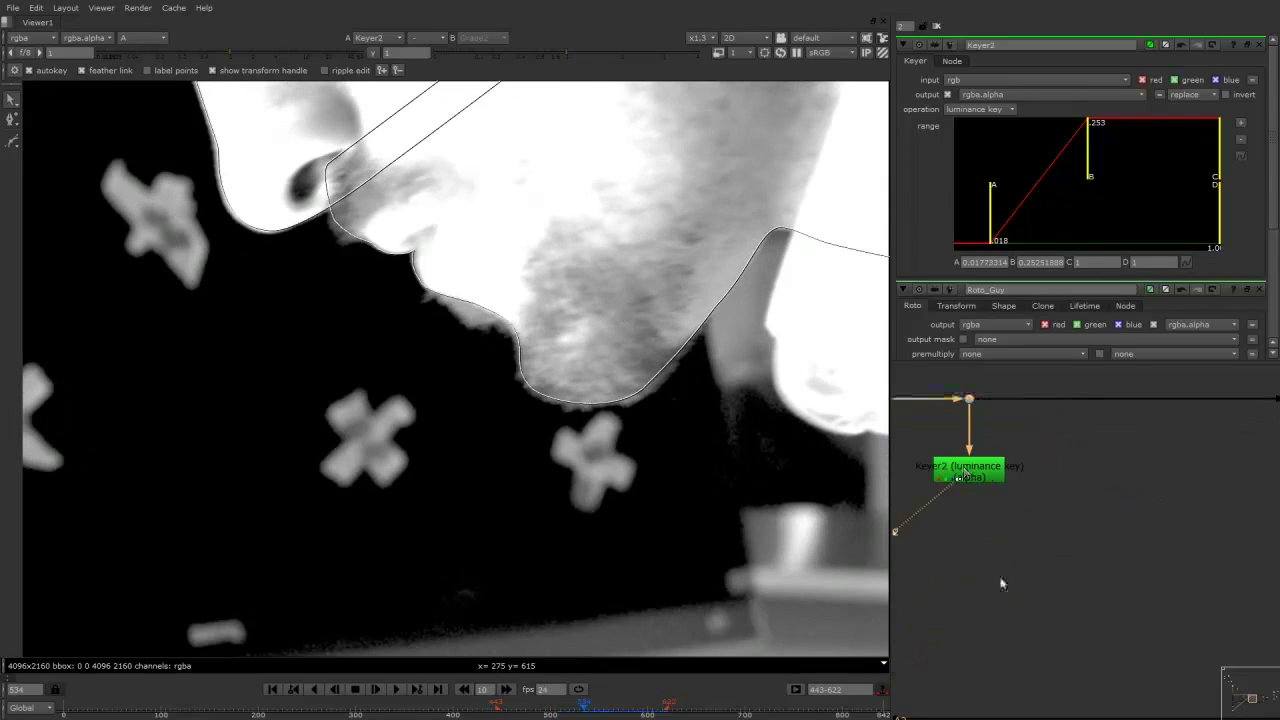
pyautogui.press('m')
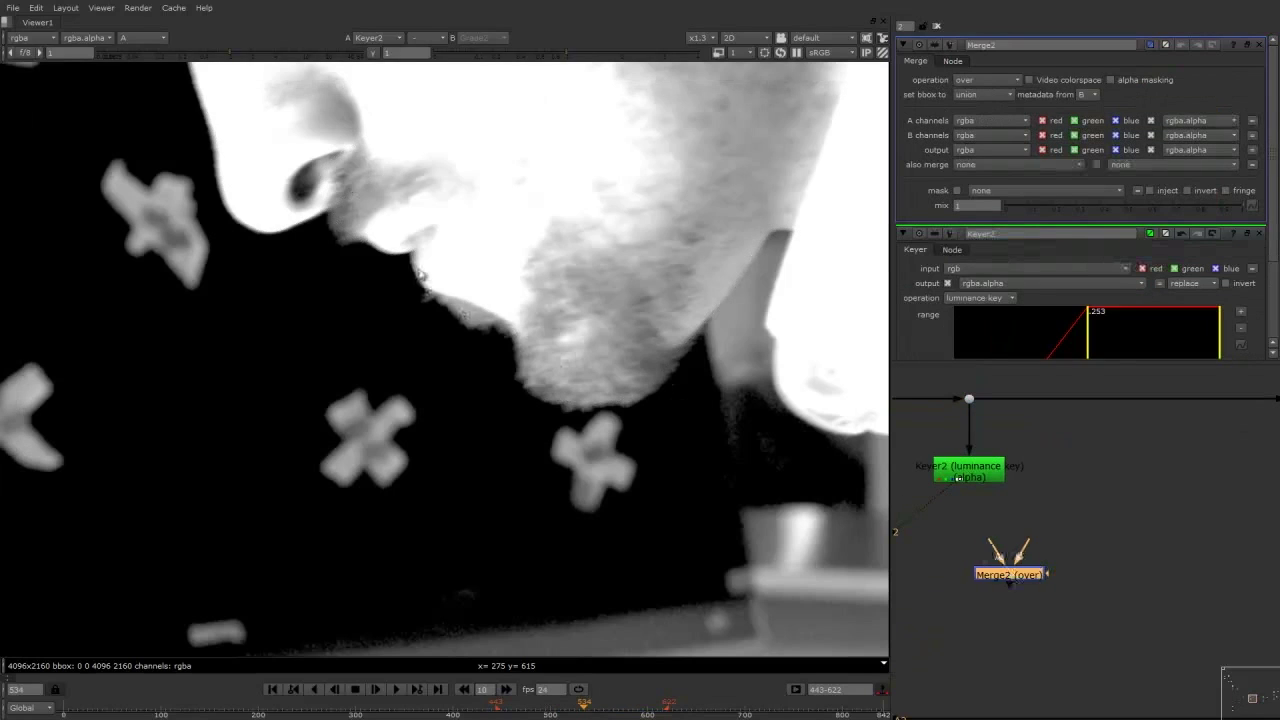
pyautogui.click(1074, 548)
pyautogui.press('o')
pyautogui.moveTo(1018, 576); pyautogui.dragTo(987, 580)
pyautogui.doubleClick(988, 579)
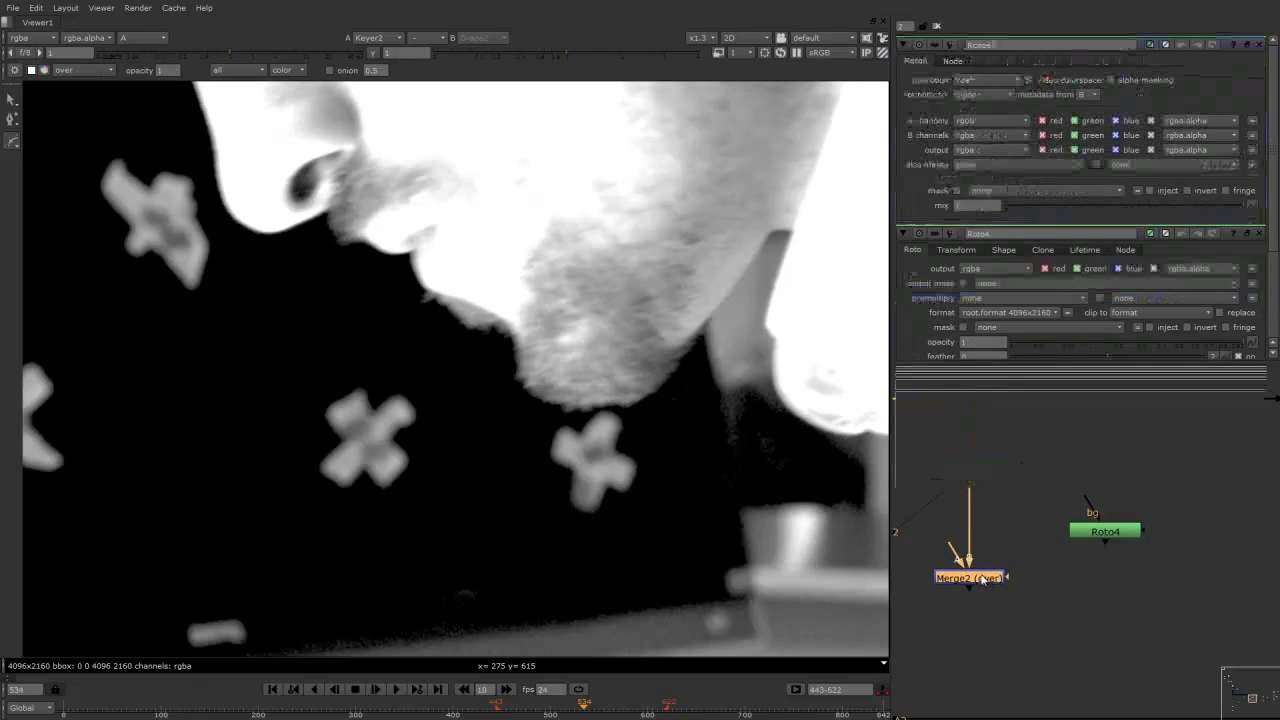
# Set the Merge operation to in and route the new Roto through an aligned dot into its A input.
pyautogui.click(985, 80)
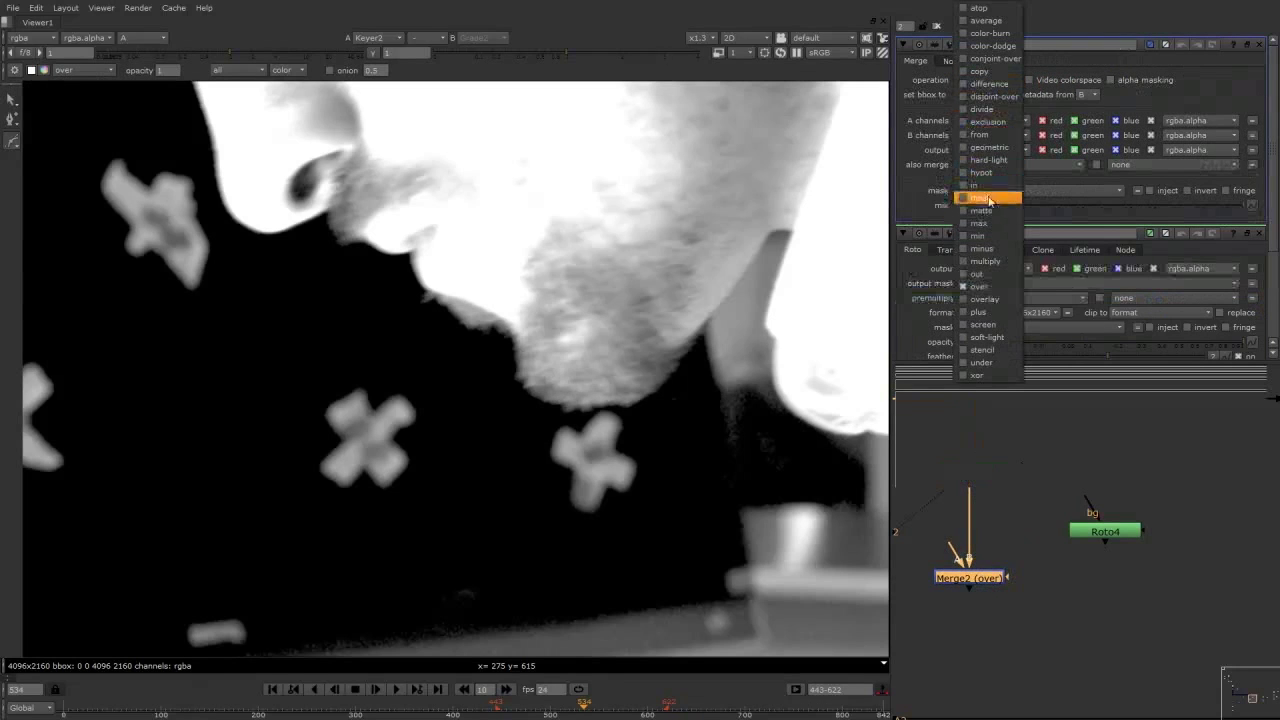
pyautogui.click(975, 185)
pyautogui.moveTo(1032, 508); pyautogui.dragTo(1030, 448, button='middle')
pyautogui.moveTo(1107, 476); pyautogui.dragTo(1117, 471)
pyautogui.moveTo(953, 496); pyautogui.dragTo(1118, 428)
pyautogui.keyDown('ctrl'); pyautogui.moveTo(1052, 472); pyautogui.dragTo(1104, 524); pyautogui.keyUp('ctrl')
pyautogui.moveTo(966, 518); pyautogui.dragTo(973, 505)
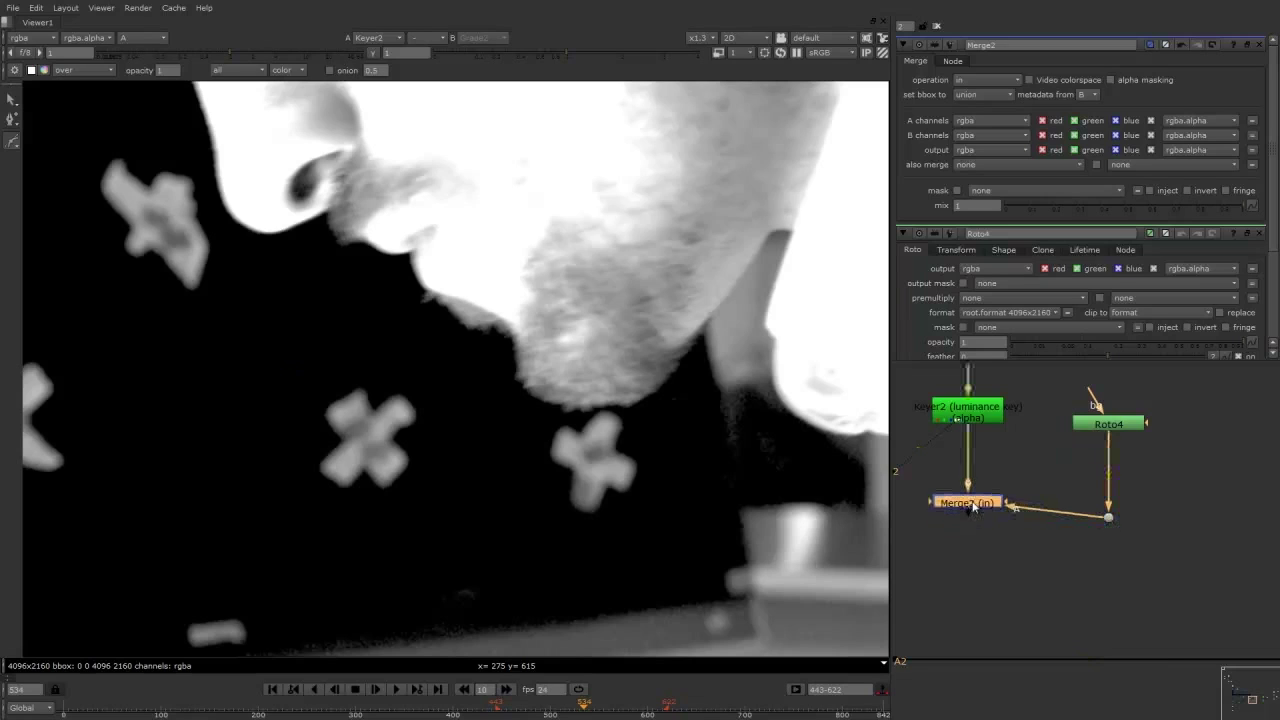
pyautogui.moveTo(1108, 518); pyautogui.dragTo(1108, 501)
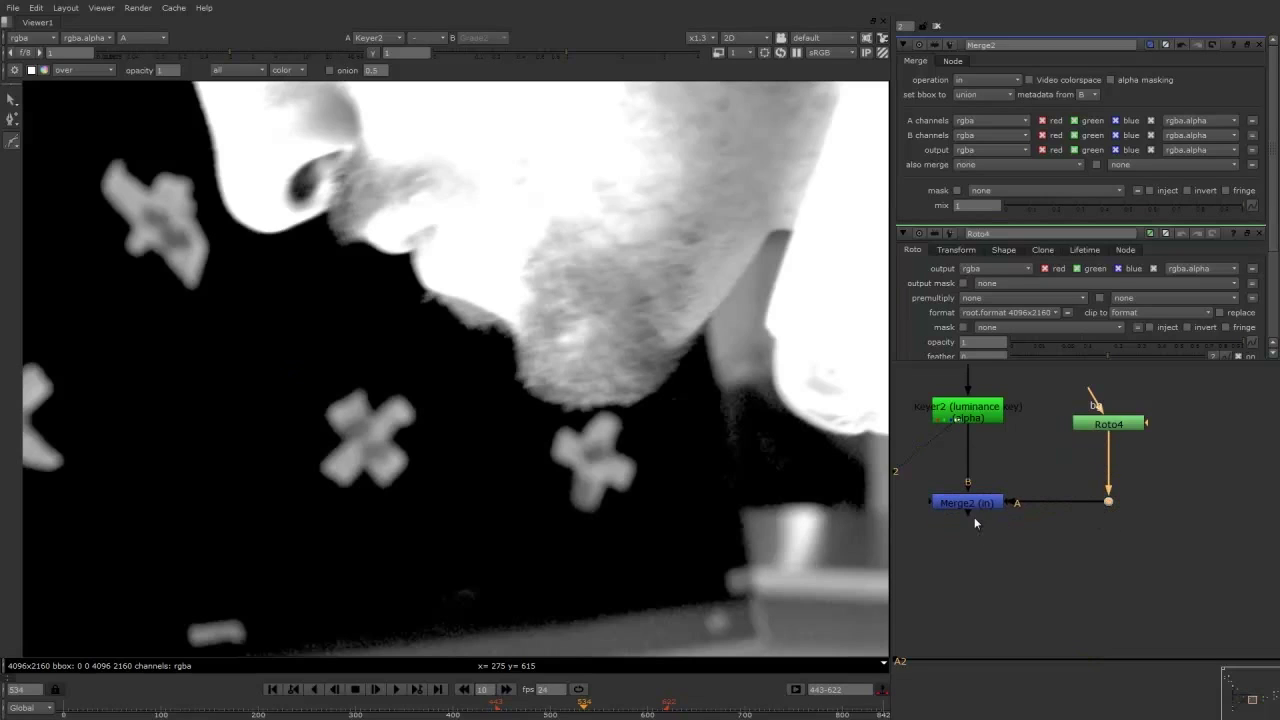
# Open the properties of Roto4 and the transform values of Tracker2.
pyautogui.click(1107, 424)
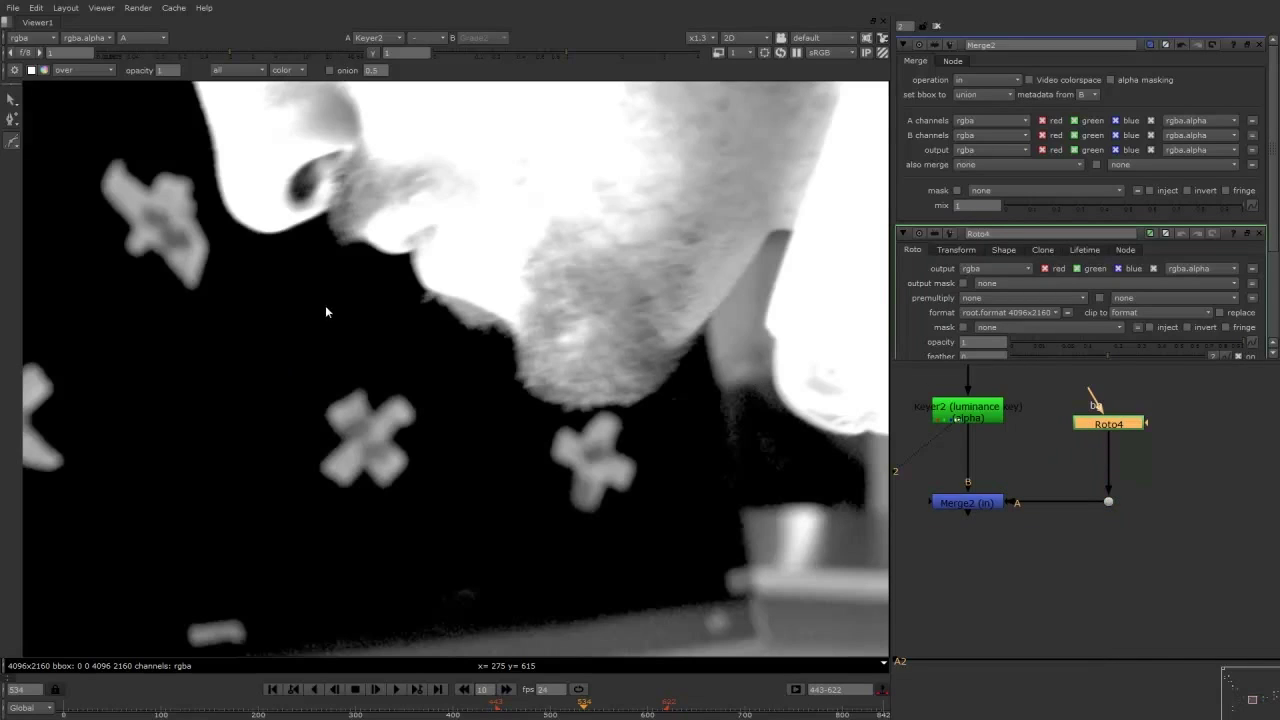
pyautogui.scroll(-3, 1078, 440)
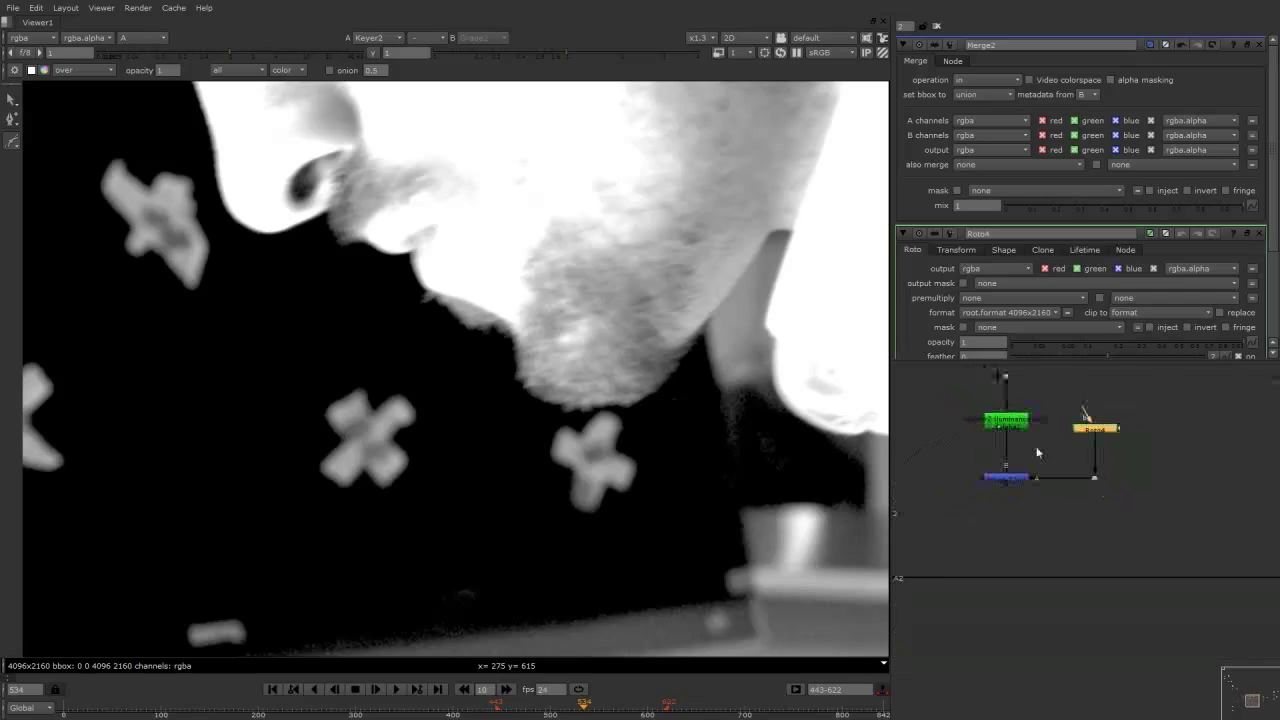
pyautogui.moveTo(1075, 440); pyautogui.dragTo(1078, 453, button='middle')
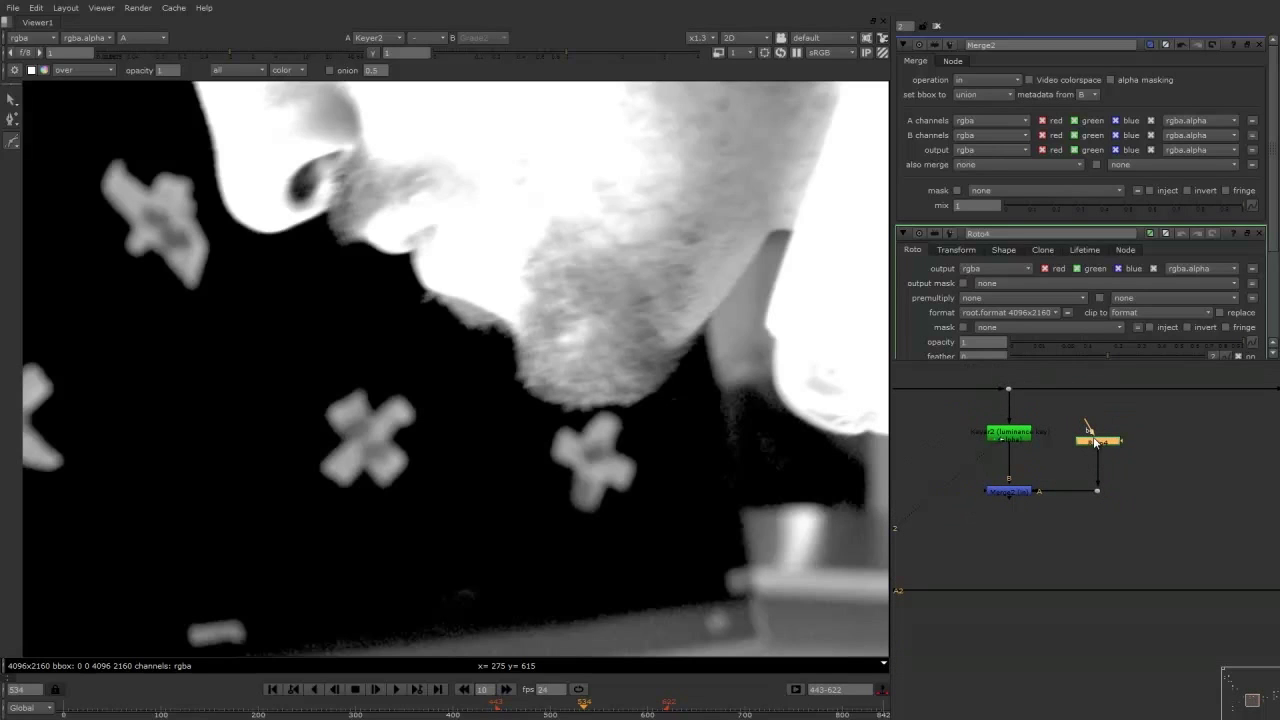
pyautogui.doubleClick(1095, 442)
pyautogui.scroll(-3, 1076, 425)
pyautogui.moveTo(1022, 405); pyautogui.dragTo(1049, 519, button='middle')
pyautogui.moveTo(972, 444); pyautogui.dragTo(1051, 457, button='middle')
pyautogui.scroll(-3, 1053, 455)
pyautogui.scroll(4, 937, 442)
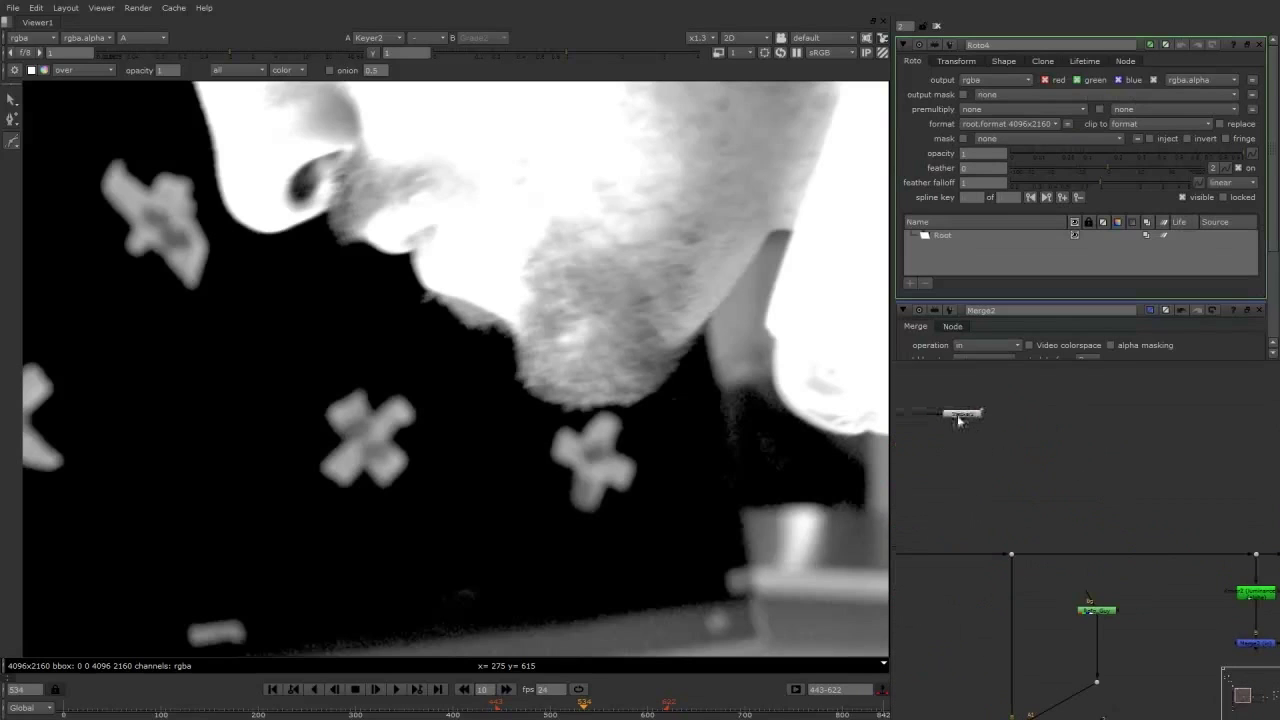
pyautogui.doubleClick(960, 415)
pyautogui.moveTo(1112, 371); pyautogui.dragTo(1094, 499)
pyautogui.click(1014, 62)
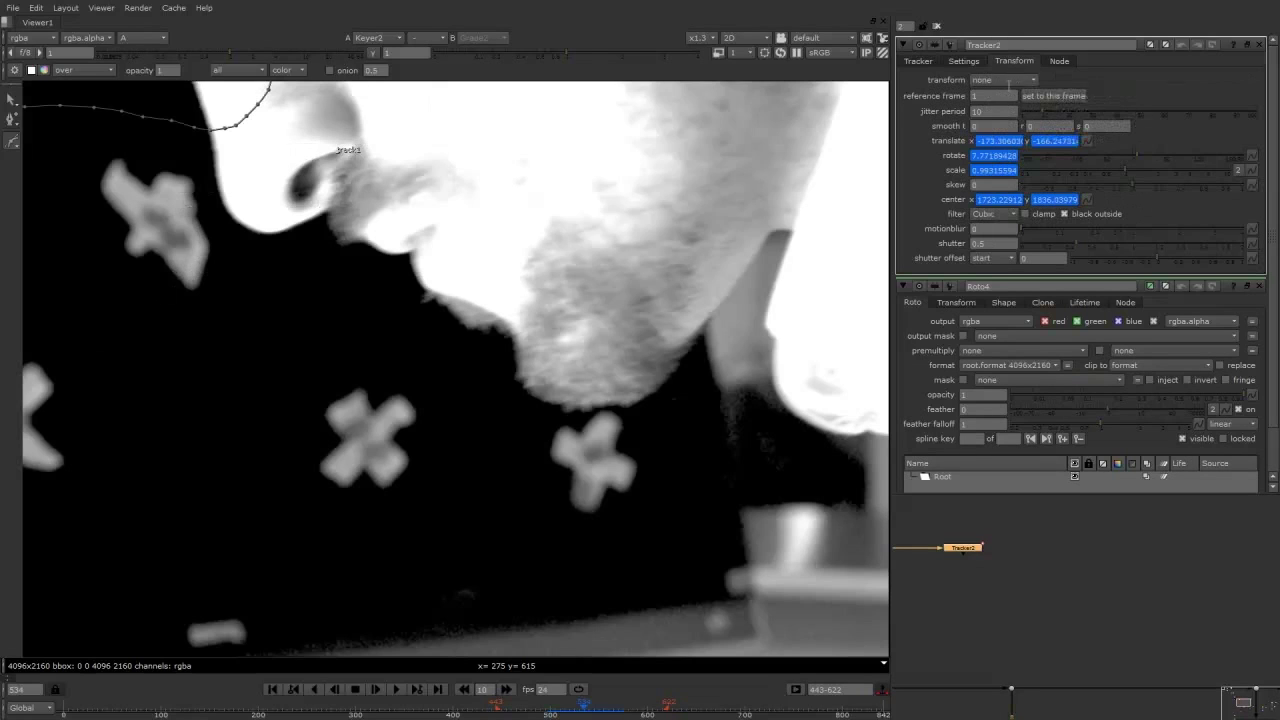
# Add a new layer under Root in Roto4 and close the tracker's properties.
pyautogui.click(945, 476)
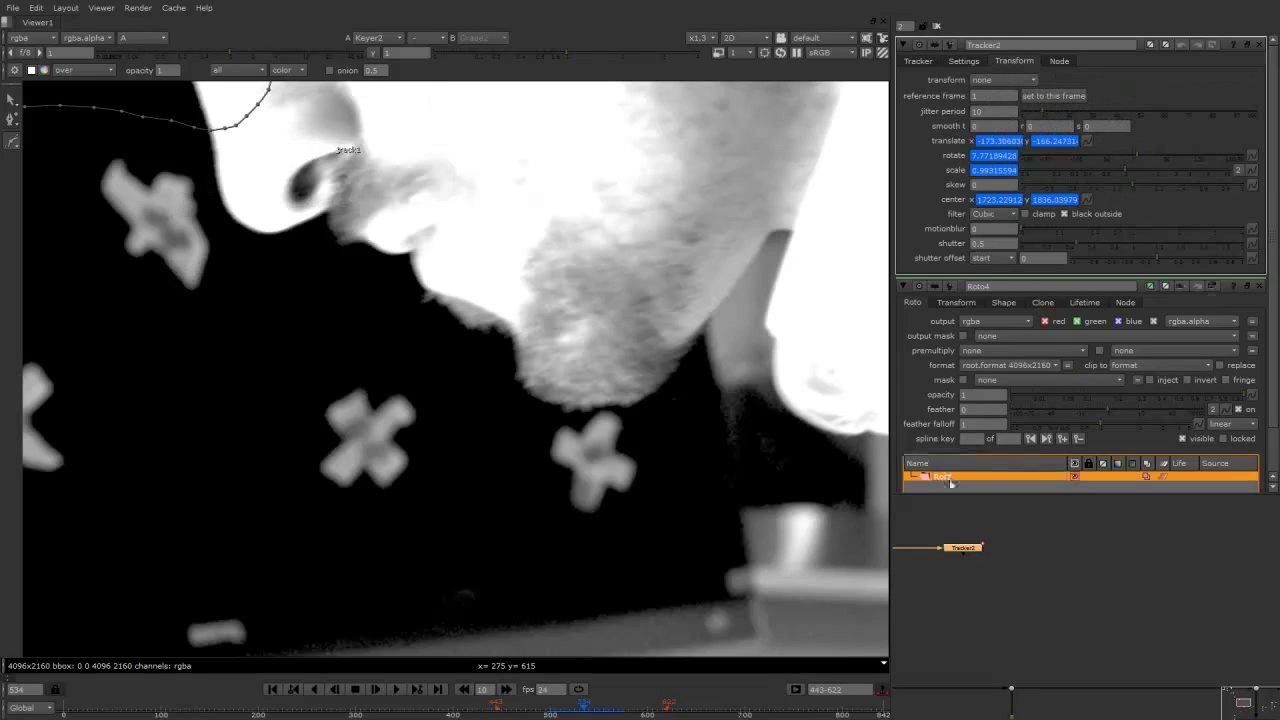
pyautogui.click(1259, 45)
pyautogui.click(910, 284)
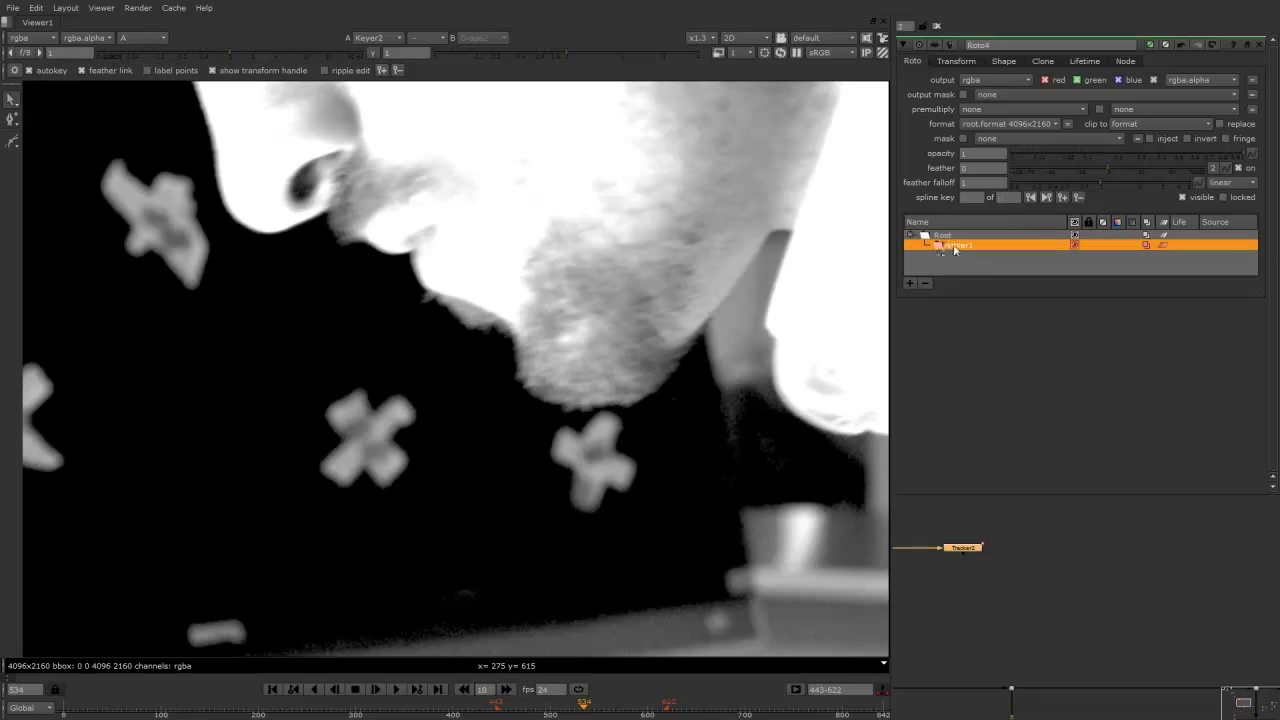
# Copy Tracker2's translate, rotate, scale and center animation onto the Roto4 layer's transform, and close the tracker's properties.
pyautogui.doubleClick(962, 546)
pyautogui.click(967, 305)
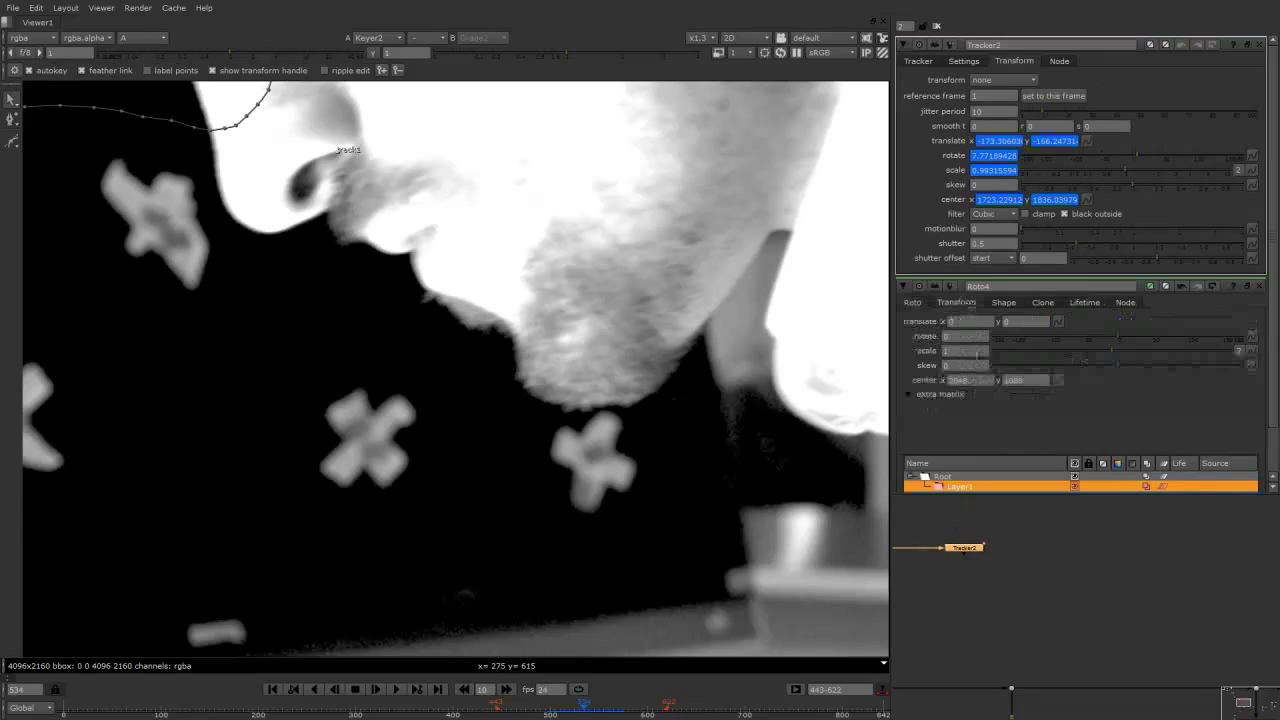
pyautogui.press('shift')
pyautogui.moveTo(1090, 172); pyautogui.dragTo(1058, 322)
pyautogui.keyDown('shift'); pyautogui.moveTo(1240, 152); pyautogui.dragTo(1252, 338); pyautogui.keyUp('shift')
pyautogui.keyDown('shift'); pyautogui.moveTo(1252, 171); pyautogui.dragTo(1247, 352); pyautogui.keyUp('shift')
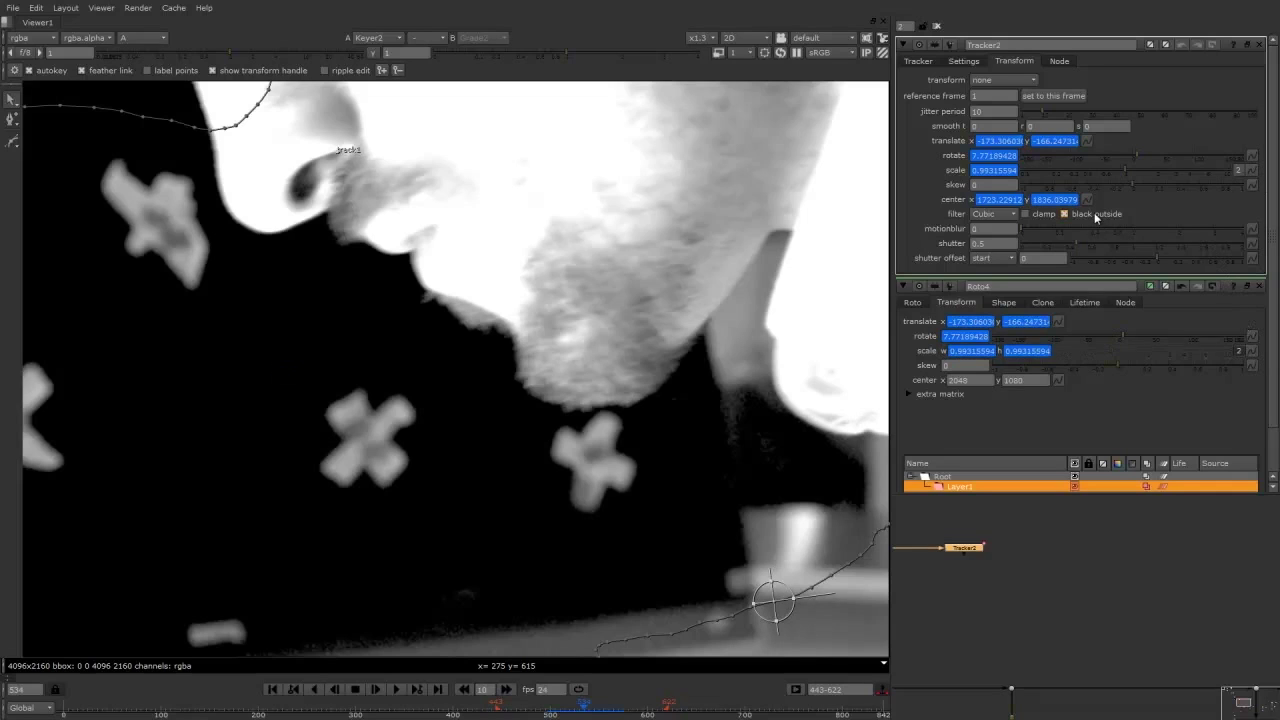
pyautogui.keyDown('shift'); pyautogui.moveTo(1087, 199); pyautogui.dragTo(1231, 318); pyautogui.keyUp('shift')
pyautogui.keyDown('shift'); pyautogui.moveTo(1059, 384); pyautogui.dragTo(1058, 381); pyautogui.keyUp('shift')
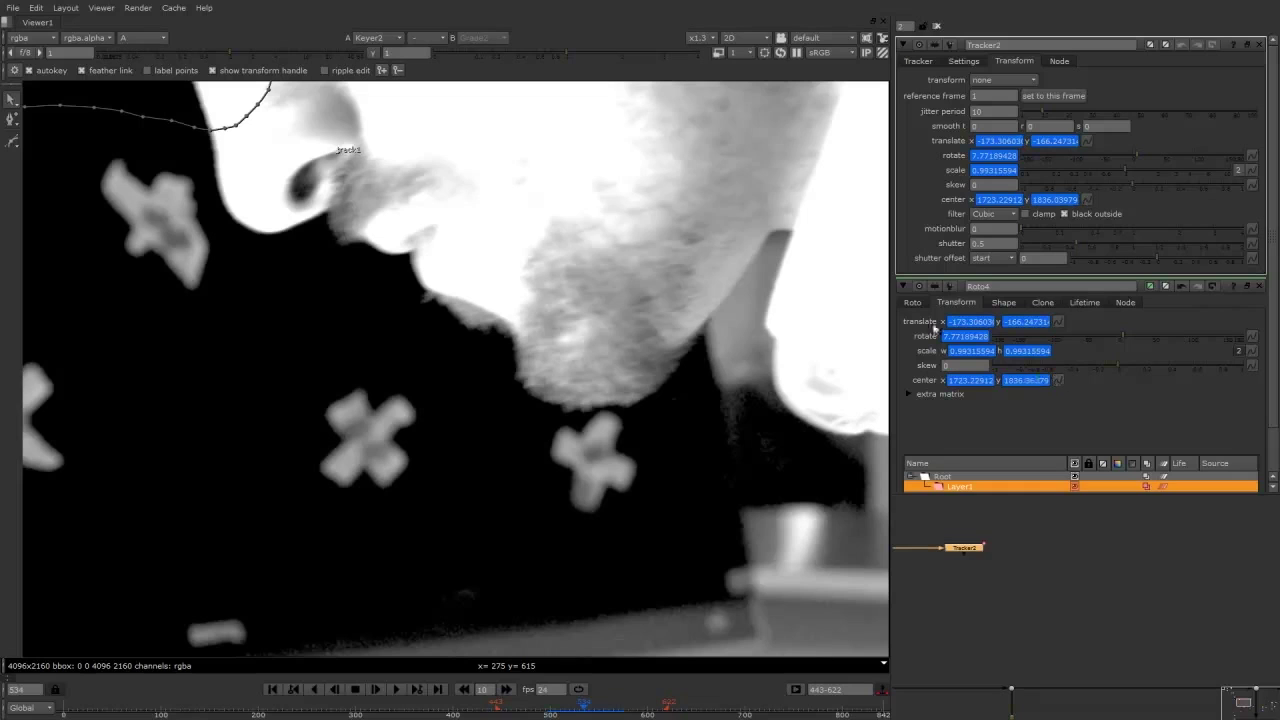
pyautogui.click(1258, 45)
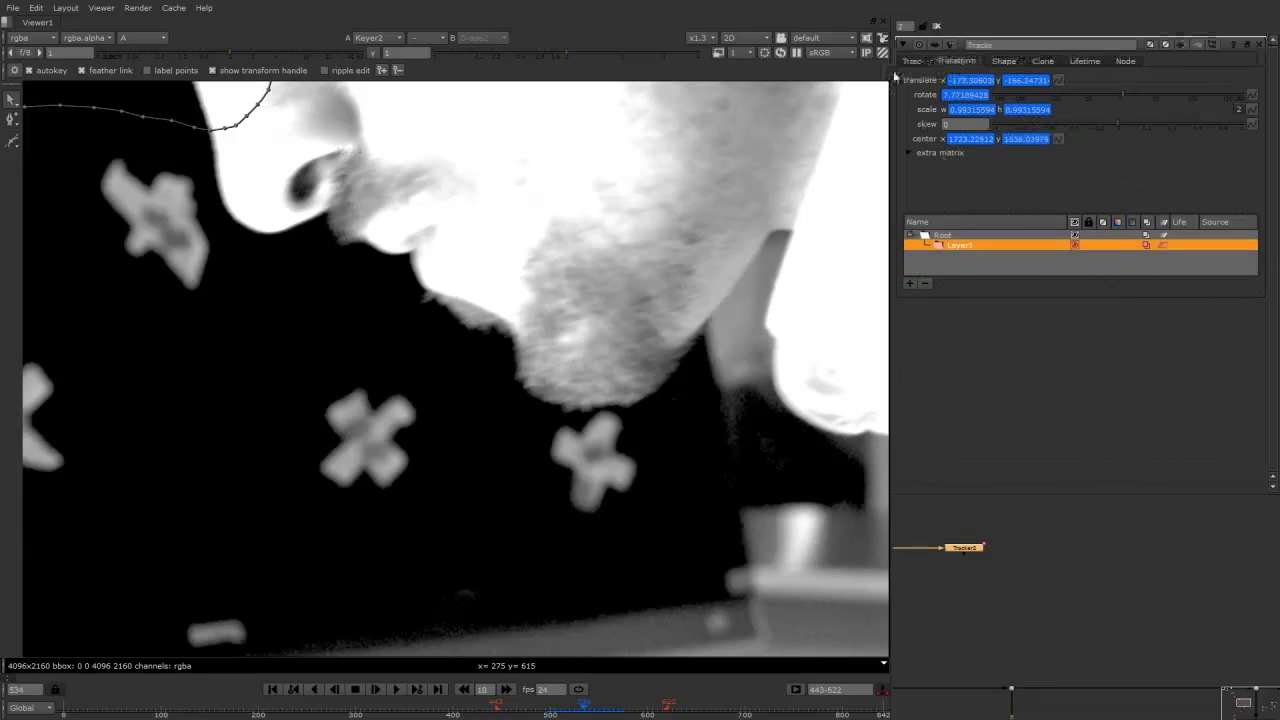
# Draw a small closed, rounded Bezier shape in the tracked Roto4 layer over the moustache area between nostril and upper lip.
pyautogui.click(912, 61)
pyautogui.scroll(-4, 1047, 584)
pyautogui.moveTo(1053, 630); pyautogui.dragTo(1045, 560, button='middle')
pyautogui.moveTo(1240, 618); pyautogui.dragTo(1076, 600, button='middle')
pyautogui.scroll(2, 1077, 611)
pyautogui.scroll(3, 1076, 616)
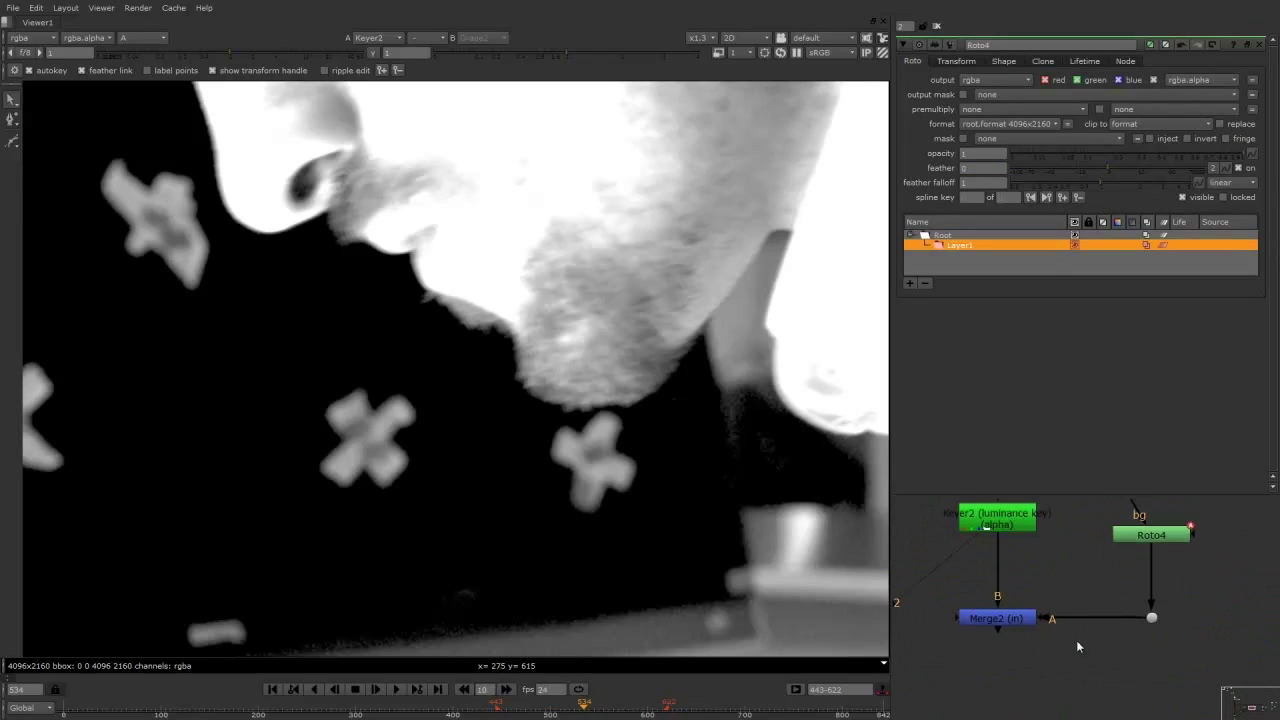
pyautogui.click(1145, 535)
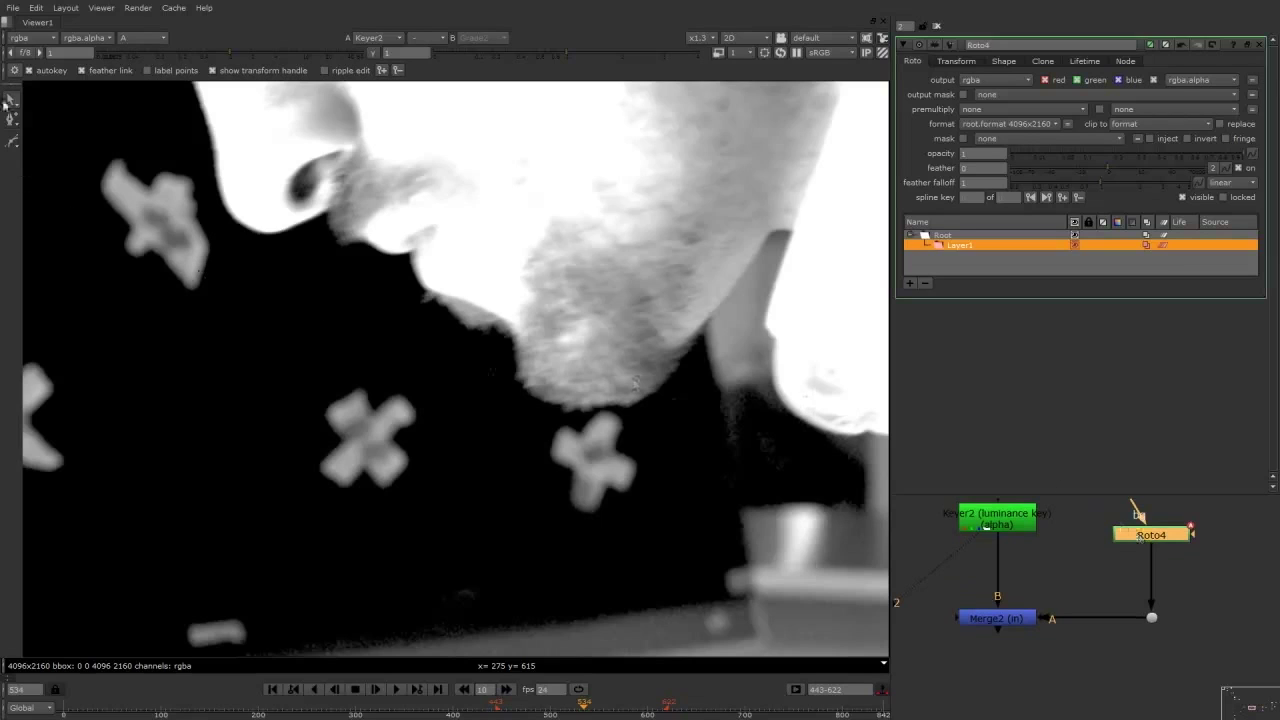
pyautogui.click(12, 143)
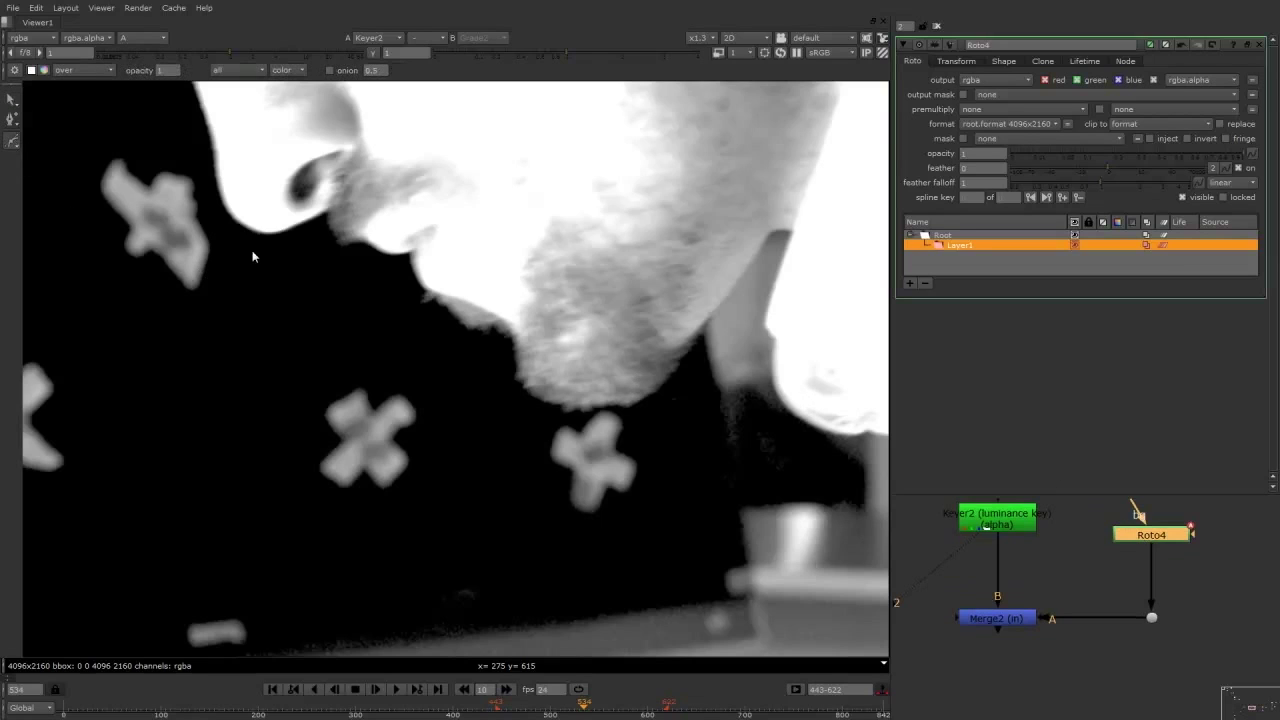
pyautogui.scroll(3, 370, 238)
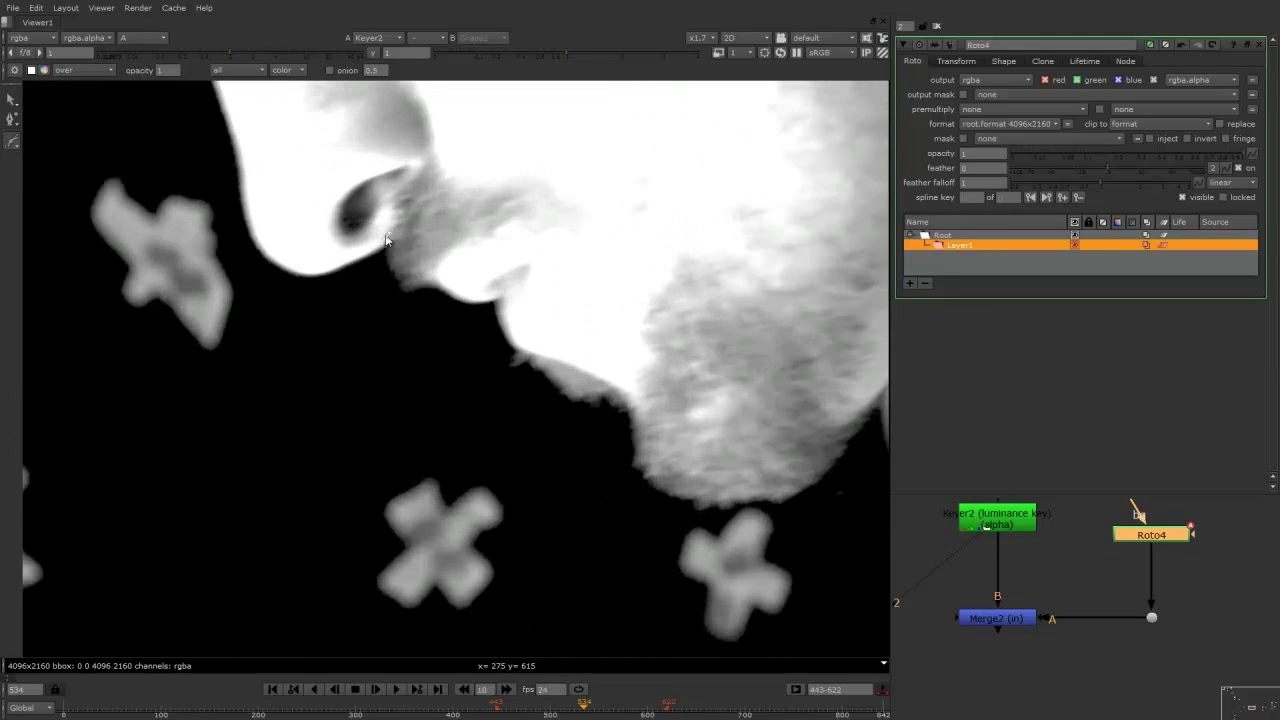
pyautogui.click(385, 235)
pyautogui.moveTo(373, 272); pyautogui.dragTo(470, 284)
pyautogui.click(480, 259)
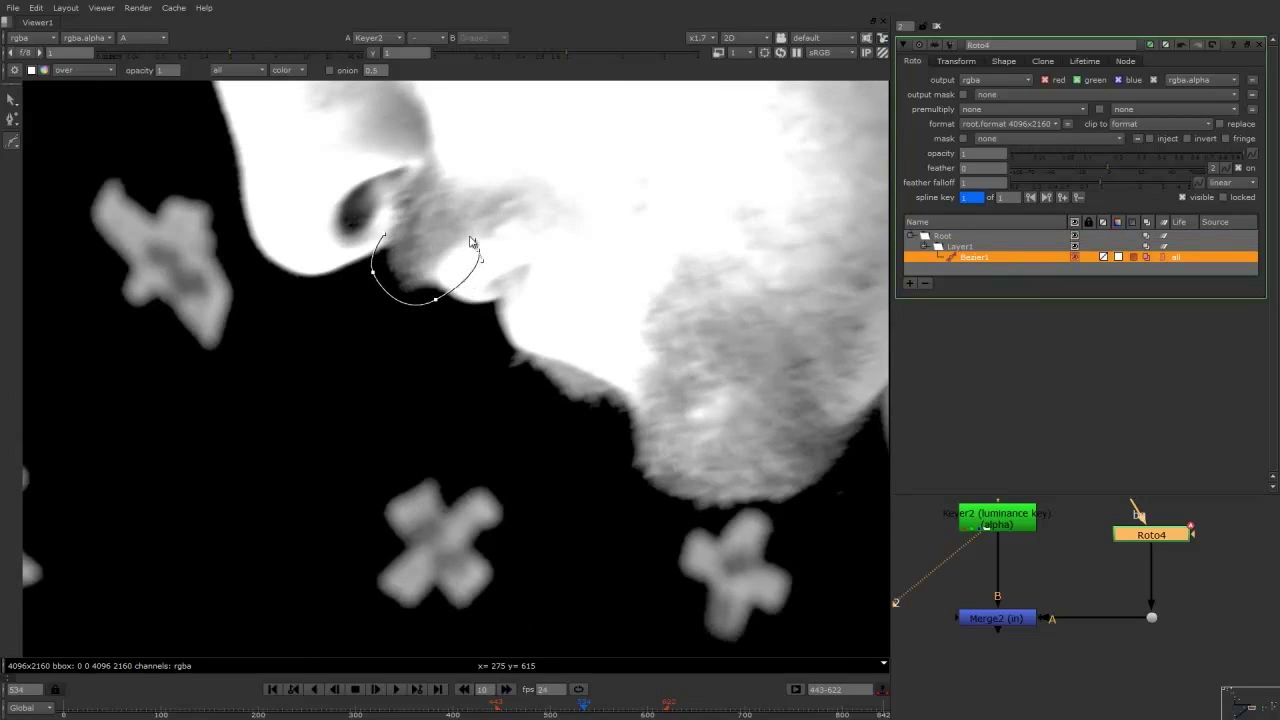
pyautogui.click(386, 238)
pyautogui.moveTo(395, 233); pyautogui.dragTo(440, 193)
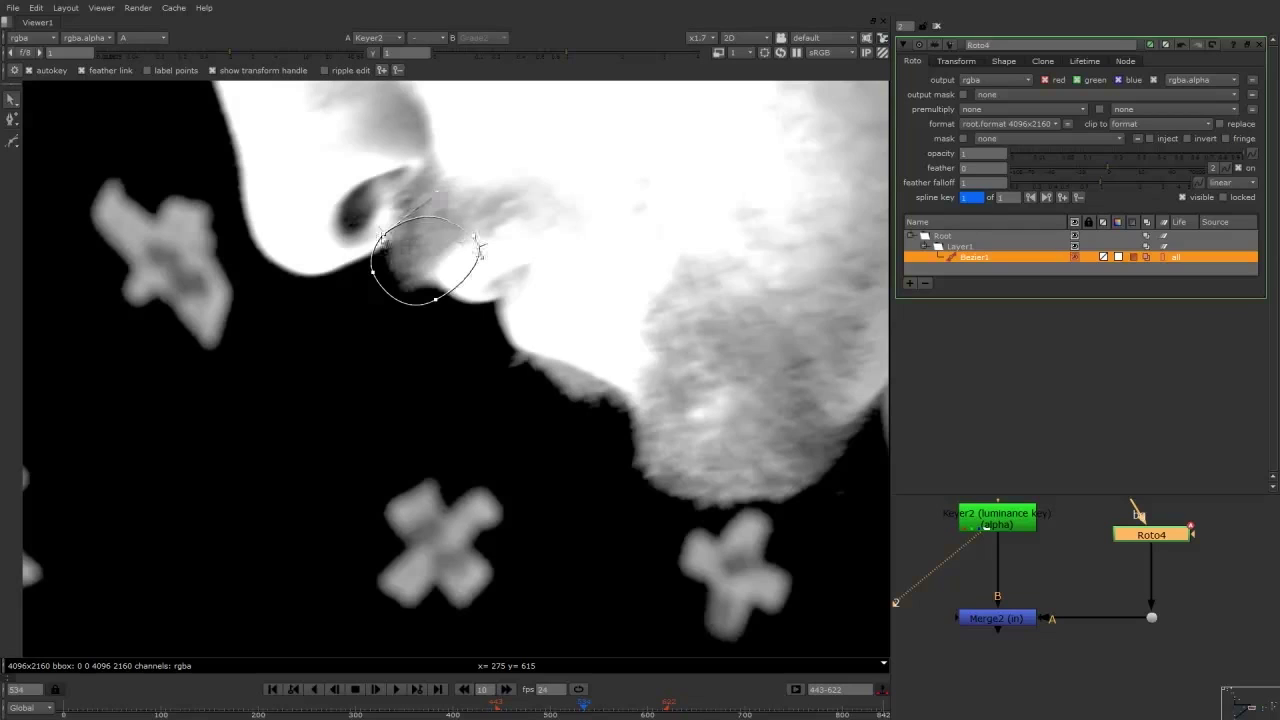
pyautogui.click(372, 272)
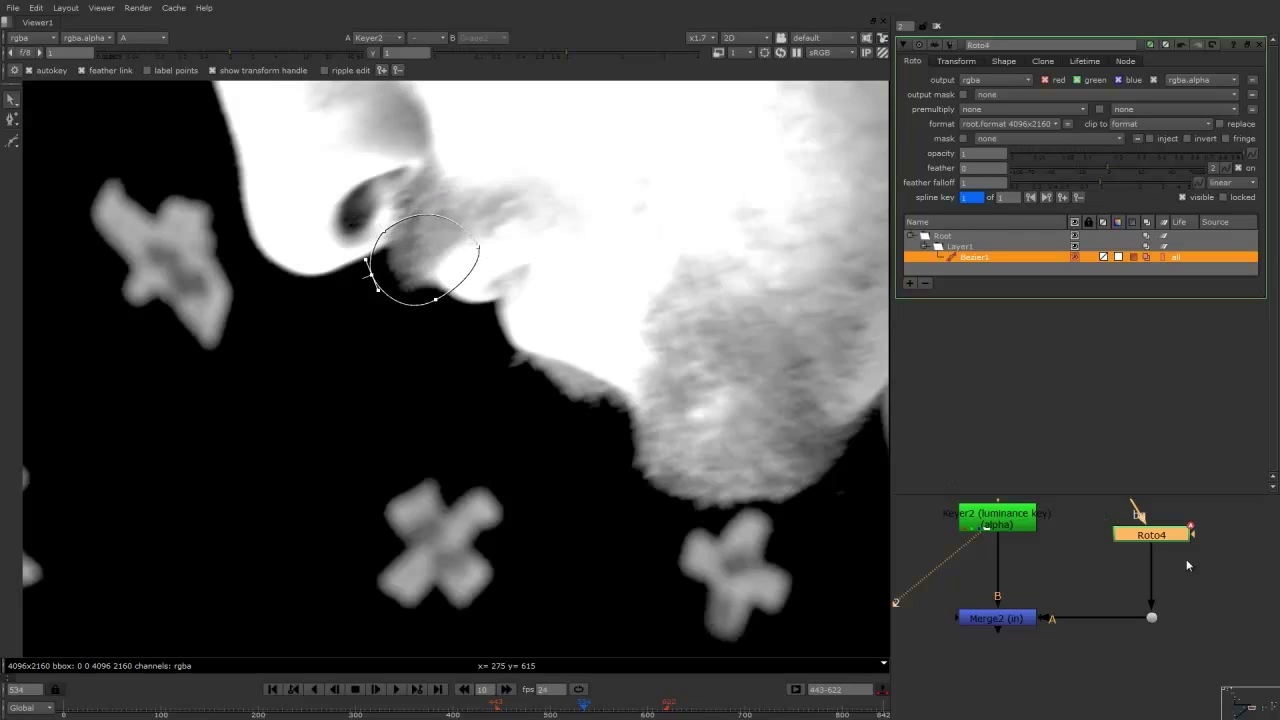
# View the Merge2 output to inspect the key limited to the roto shape.
pyautogui.click(1007, 620)
pyautogui.press('1')
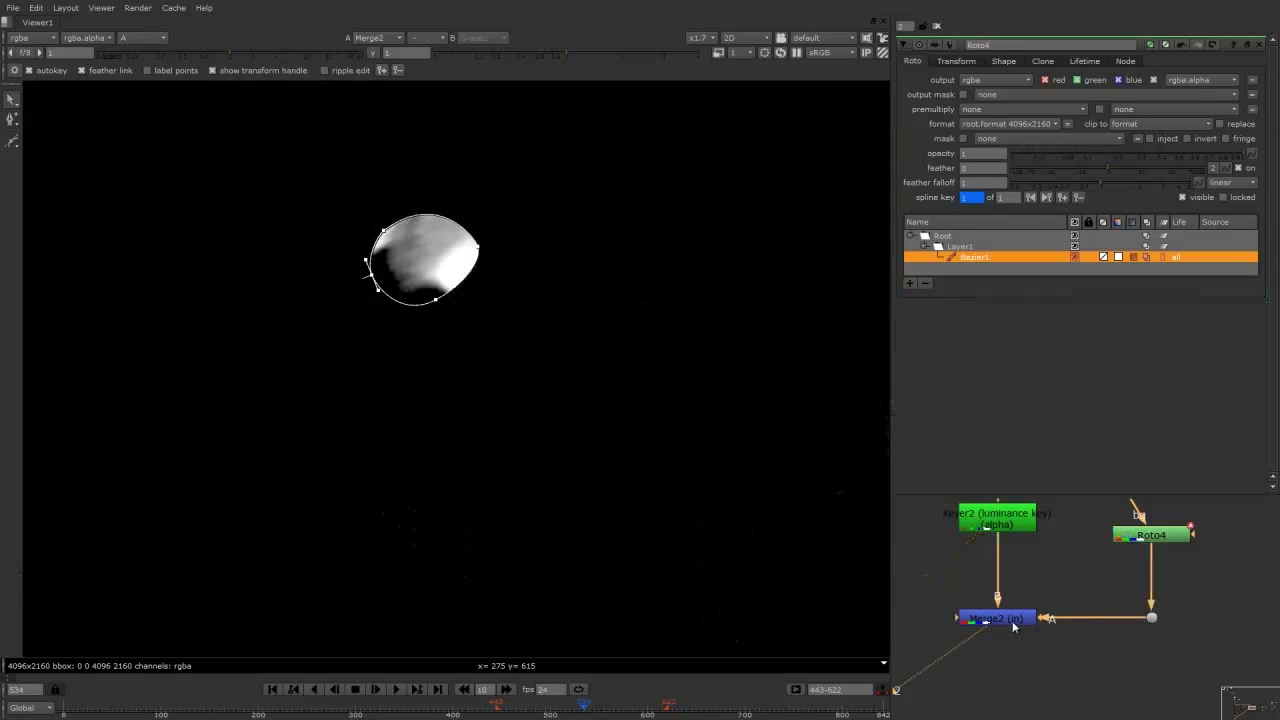
# Display the Keyer2 luminance key and check the roto shape against the moustache matte over the next frames.
pyautogui.click(1019, 534)
pyautogui.press('1')
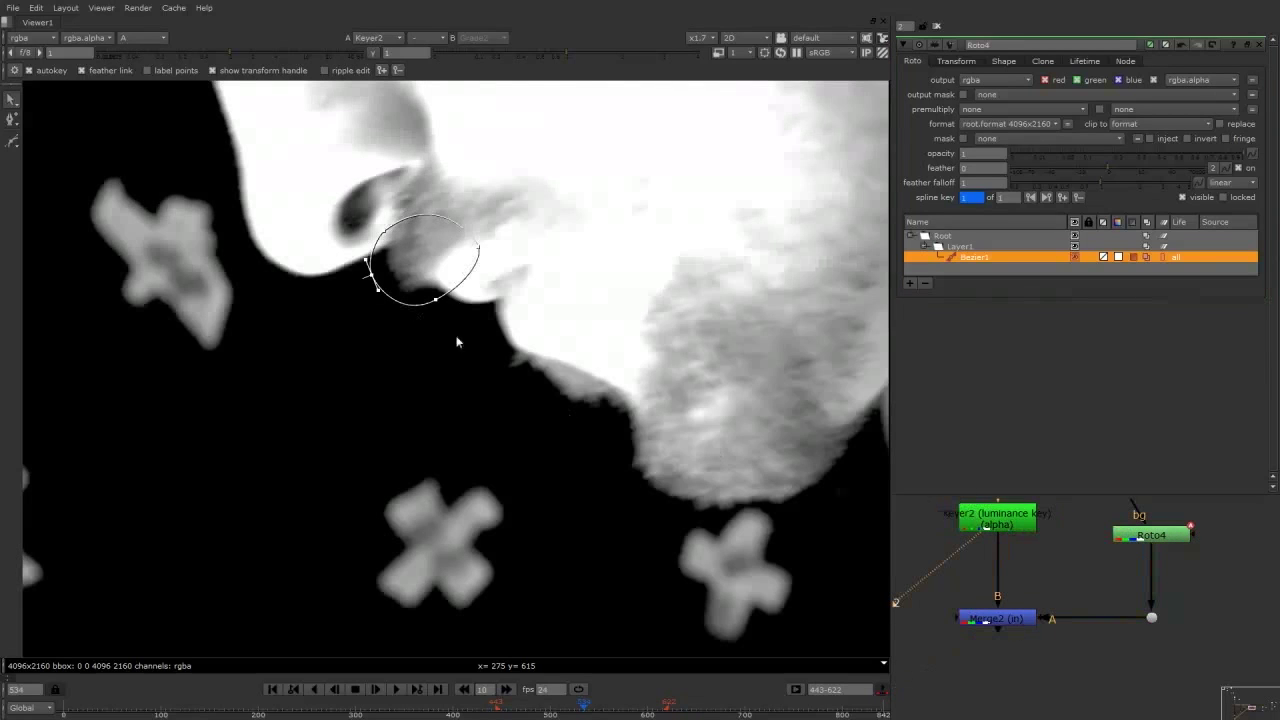
pyautogui.press('Right')
pyautogui.press('Right')
pyautogui.press('Right')
pyautogui.press('Right')
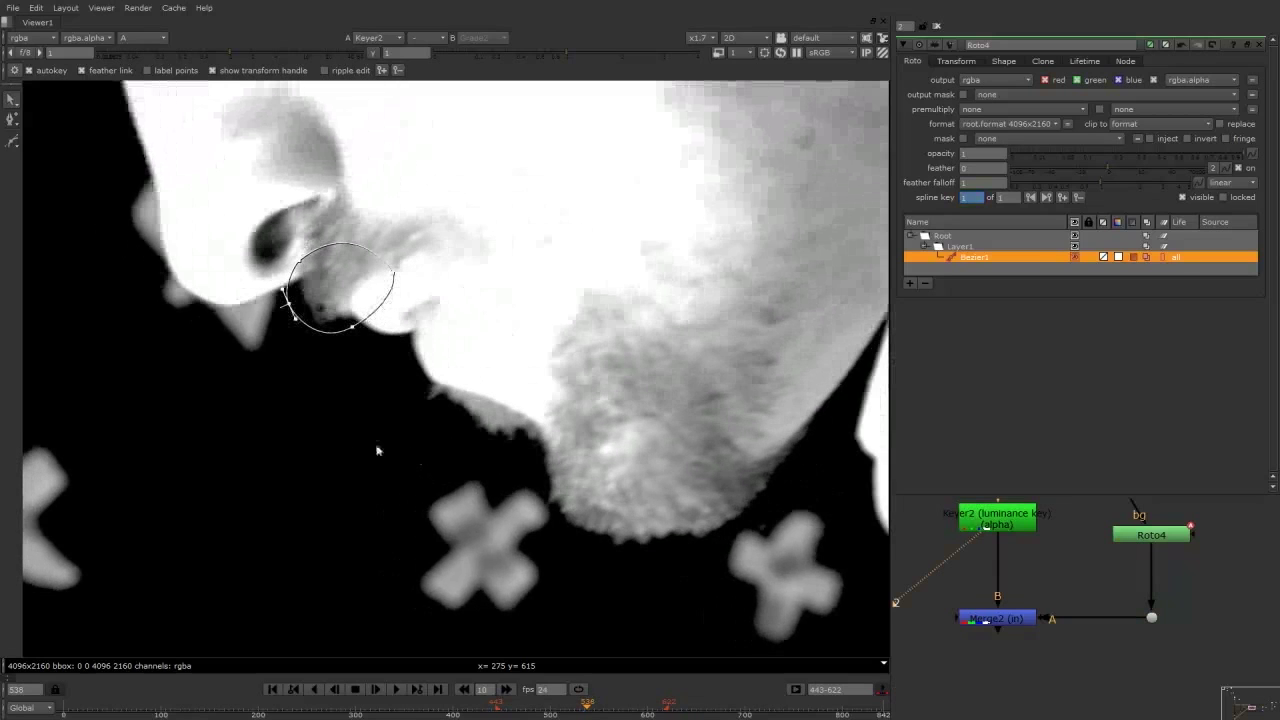
# At frame 539, pull the Bezier's nose-side points inward and adjust its lower point to enclose the moustache hairs and exclude the tracking marker.
pyautogui.moveTo(288, 380); pyautogui.dragTo(429, 418, button='middle')
pyautogui.scroll(2, 405, 375)
pyautogui.press('Right')
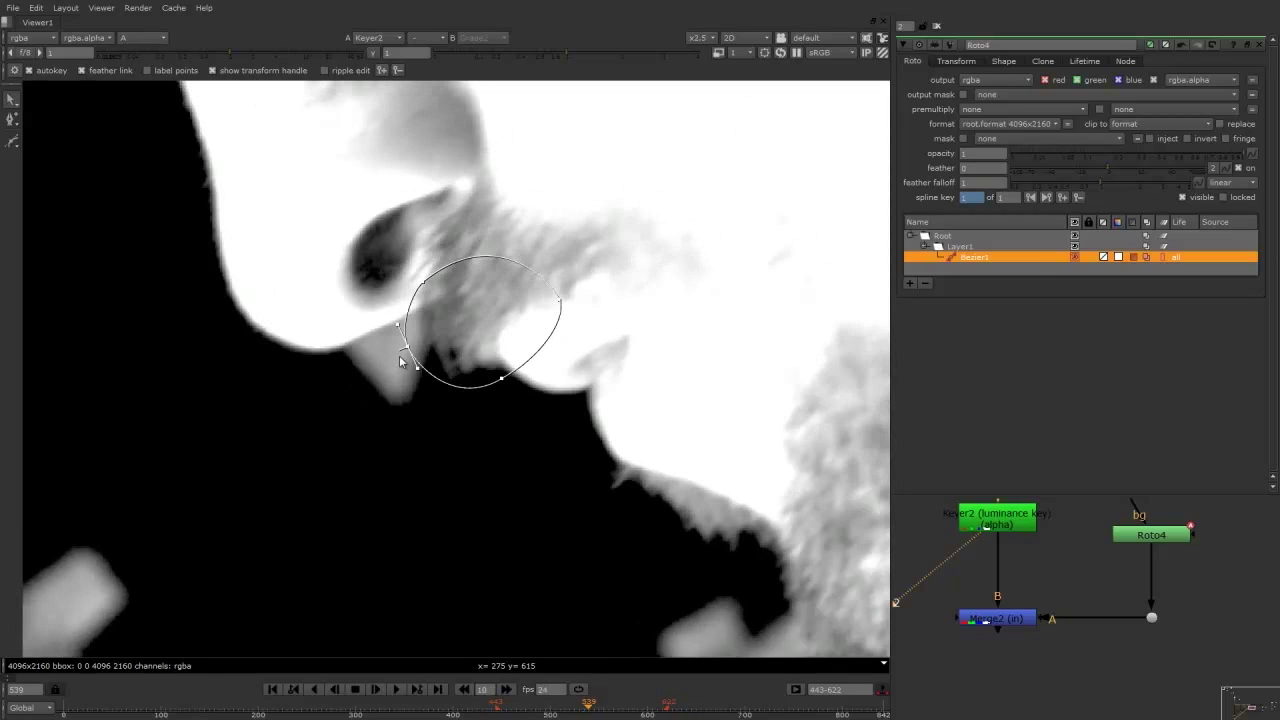
pyautogui.moveTo(408, 348); pyautogui.dragTo(434, 346)
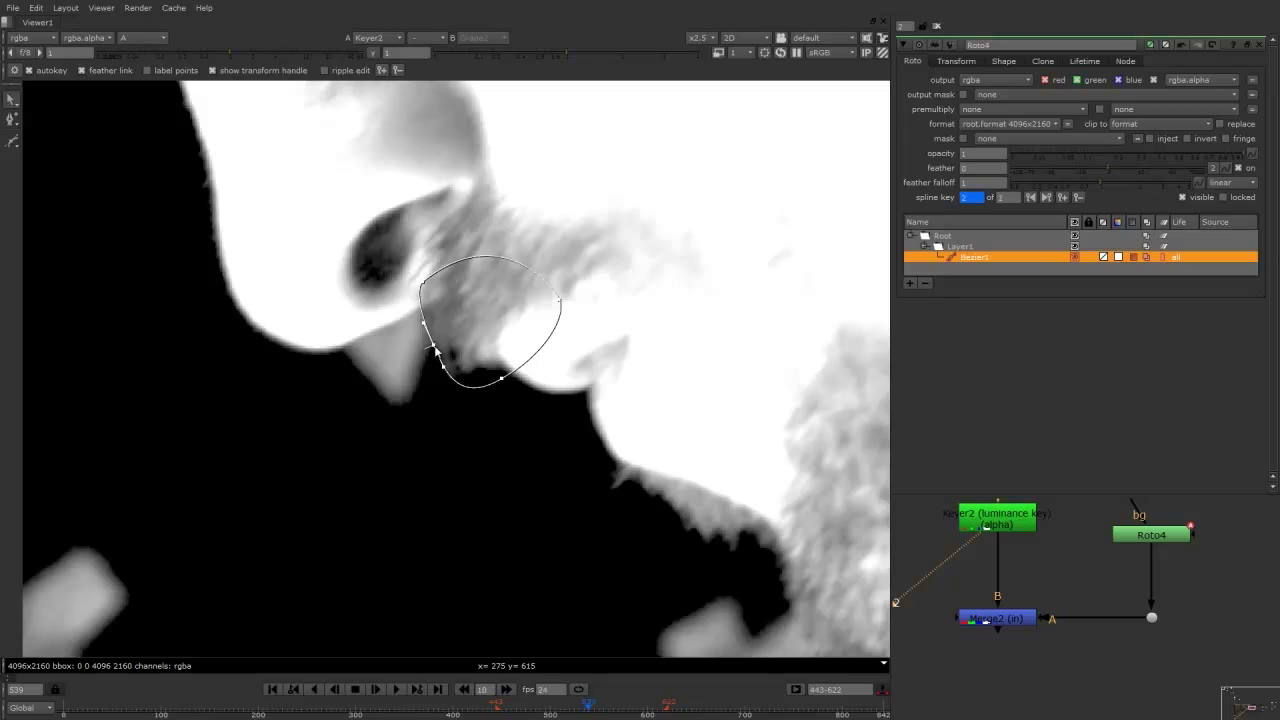
pyautogui.moveTo(500, 383); pyautogui.dragTo(491, 387)
pyautogui.moveTo(432, 347); pyautogui.dragTo(433, 345)
pyautogui.moveTo(420, 290); pyautogui.dragTo(435, 278)
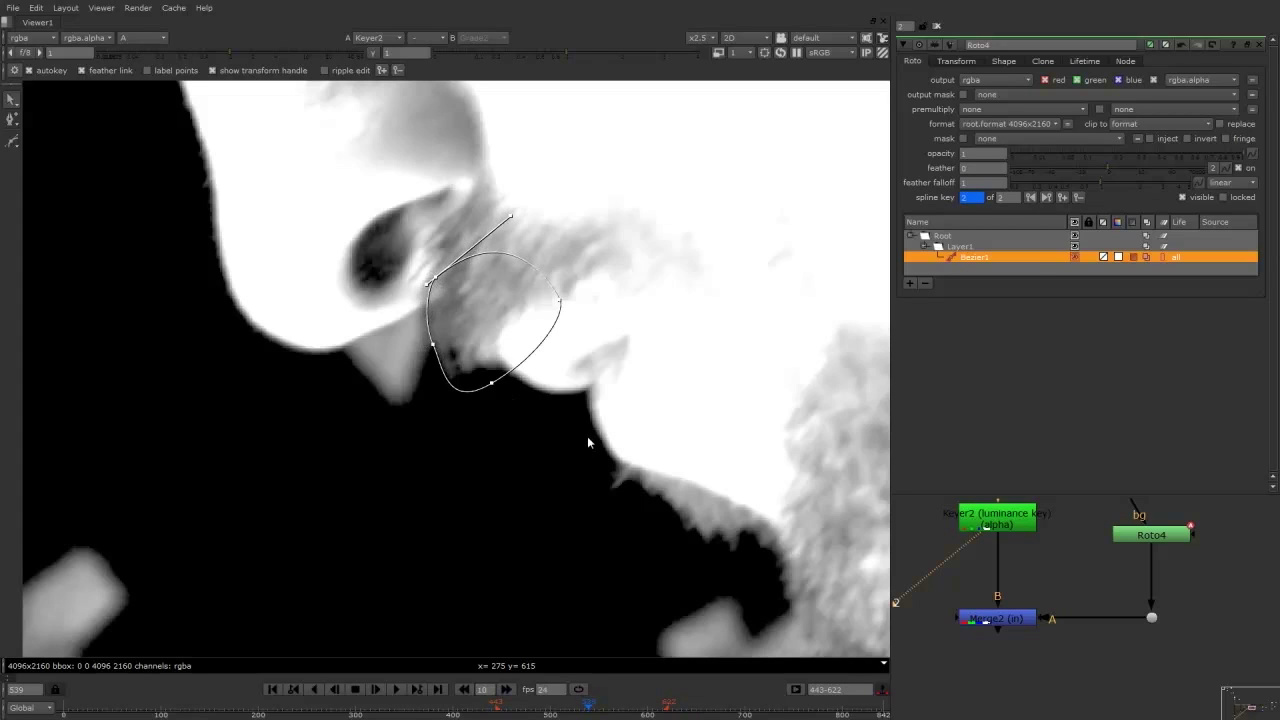
# Compare frames 539 and 540, then select all the Bezier's points and reposition the whole shape over the moustache at frame 540.
pyautogui.press('Right')
pyautogui.press('Left')
pyautogui.press('Right')
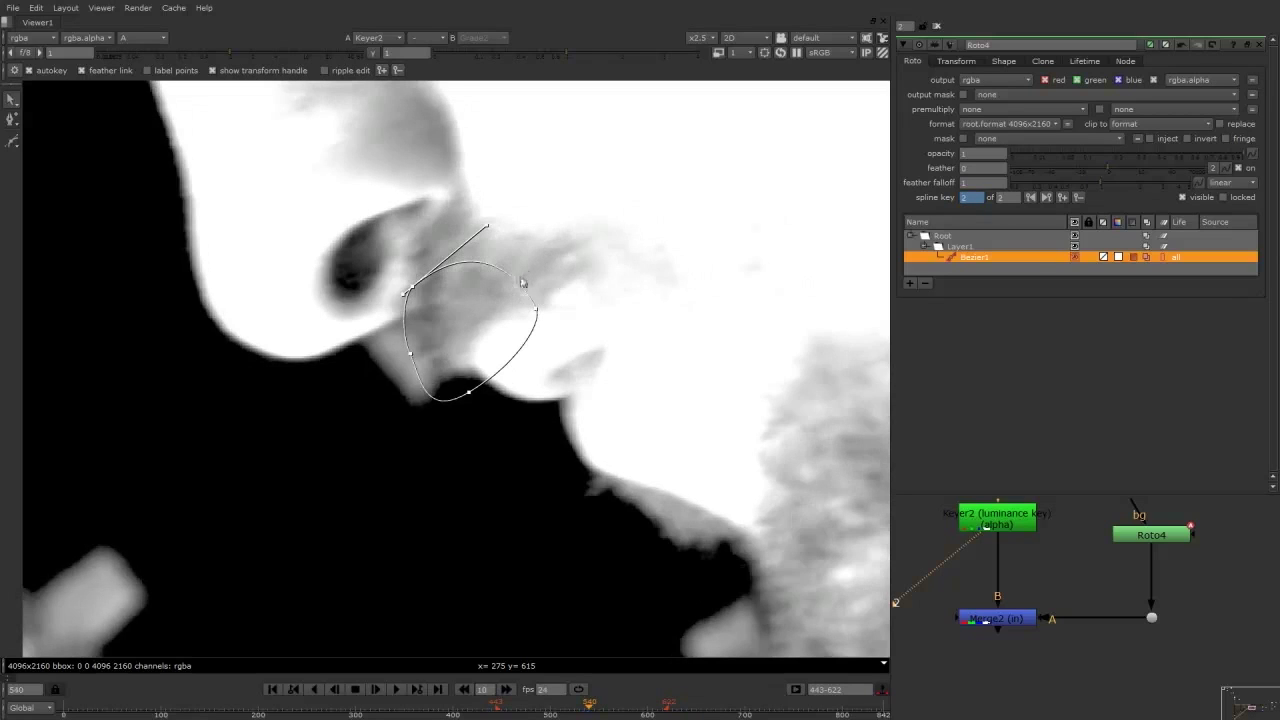
pyautogui.press('Left')
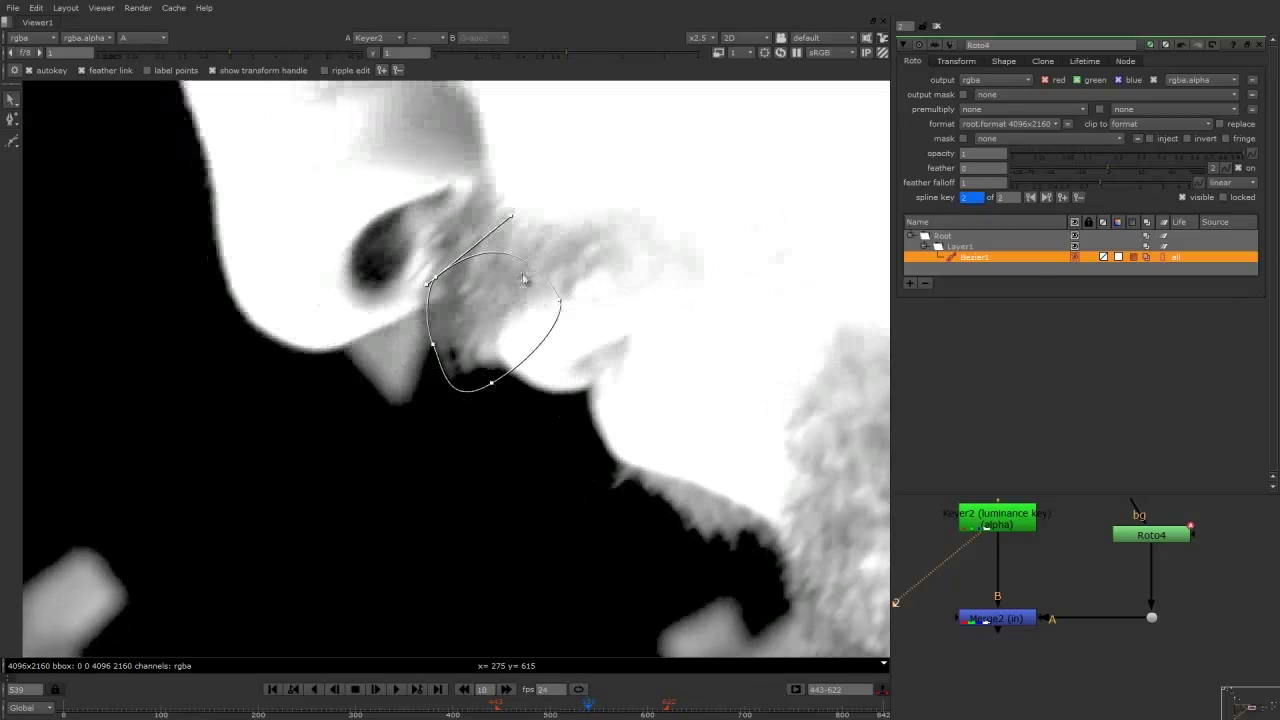
pyautogui.press('Right')
pyautogui.moveTo(557, 209); pyautogui.dragTo(363, 428)
pyautogui.moveTo(454, 354); pyautogui.dragTo(365, 380)
# Advance to frame 548, keeping the whole Bezier shape aligned with the moustache between nostril and upper lip.
pyautogui.press('Right')
pyautogui.press('Right')
pyautogui.press('Right')
pyautogui.press('Left')
pyautogui.press('Right')
pyautogui.press('Right')
pyautogui.moveTo(394, 491); pyautogui.dragTo(514, 432, button='middle')
pyautogui.press('Right')
pyautogui.press('Right')
pyautogui.press('Right')
pyautogui.press('Right')
pyautogui.press('Right')
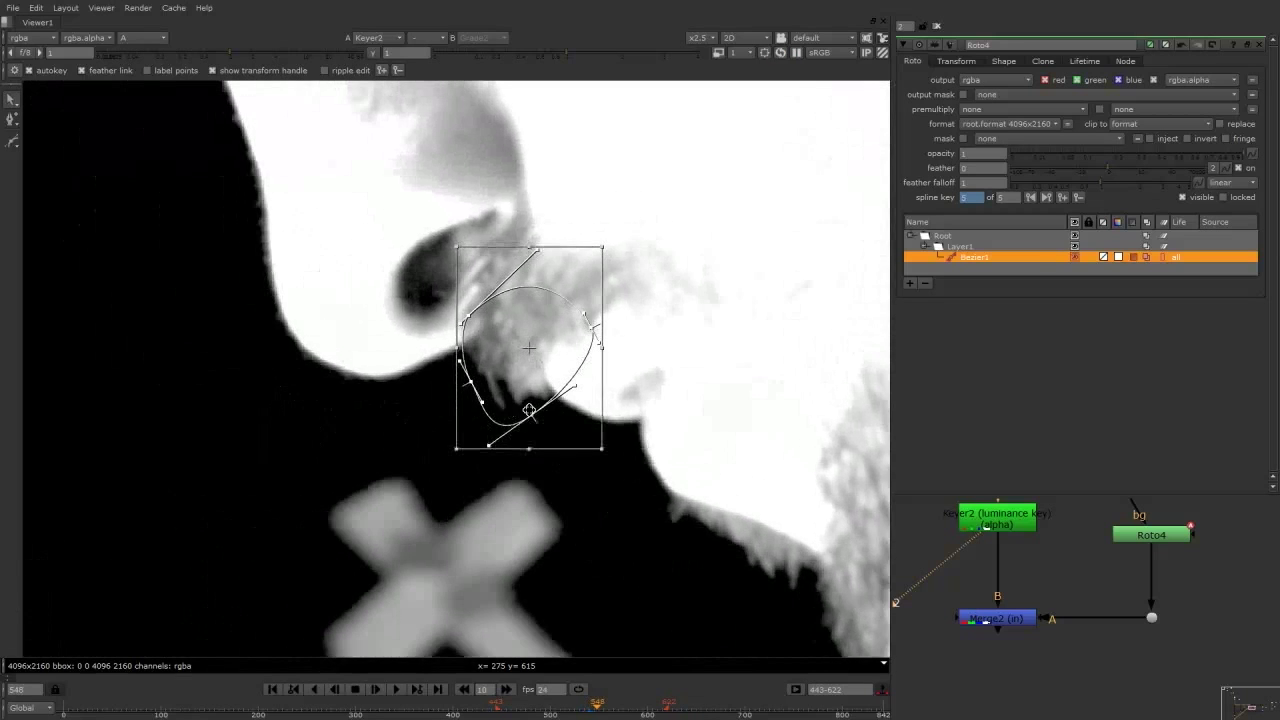
pyautogui.moveTo(561, 394); pyautogui.dragTo(580, 297, button='middle')
pyautogui.moveTo(580, 295); pyautogui.dragTo(606, 320)
# A few frames past 548, adjust the Bezier's points to follow the moustache and upper lip.
pyautogui.press('Right')
pyautogui.press('Right')
pyautogui.press('Right')
pyautogui.click(530, 393)
pyautogui.moveTo(572, 368); pyautogui.dragTo(587, 367)
pyautogui.moveTo(465, 296); pyautogui.dragTo(448, 294)
# At frame 556, adjust the Bezier's lip-side point and the point beneath the nostril to refit the moustache edge.
pyautogui.press('Right')
pyautogui.press('Right')
pyautogui.press('Right')
pyautogui.press('Right')
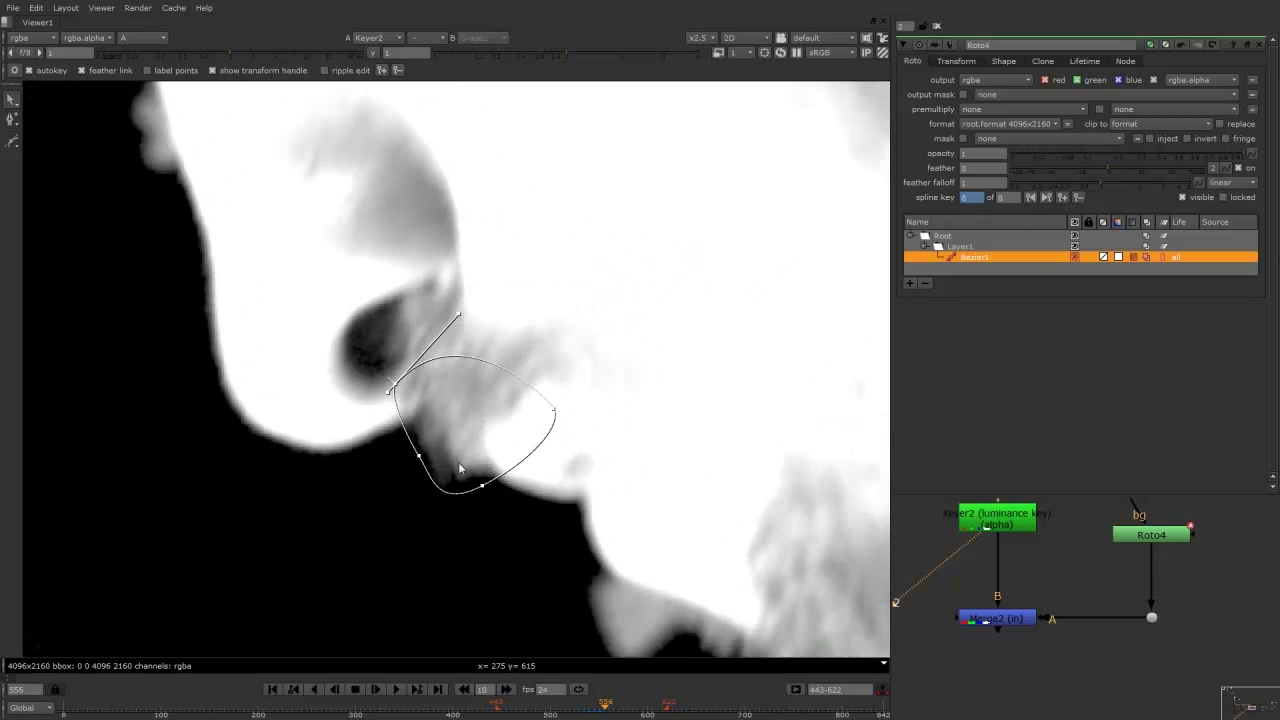
pyautogui.moveTo(485, 458); pyautogui.dragTo(538, 343, button='middle')
pyautogui.moveTo(581, 317); pyautogui.dragTo(577, 325)
pyautogui.click(432, 300)
pyautogui.click(467, 282)
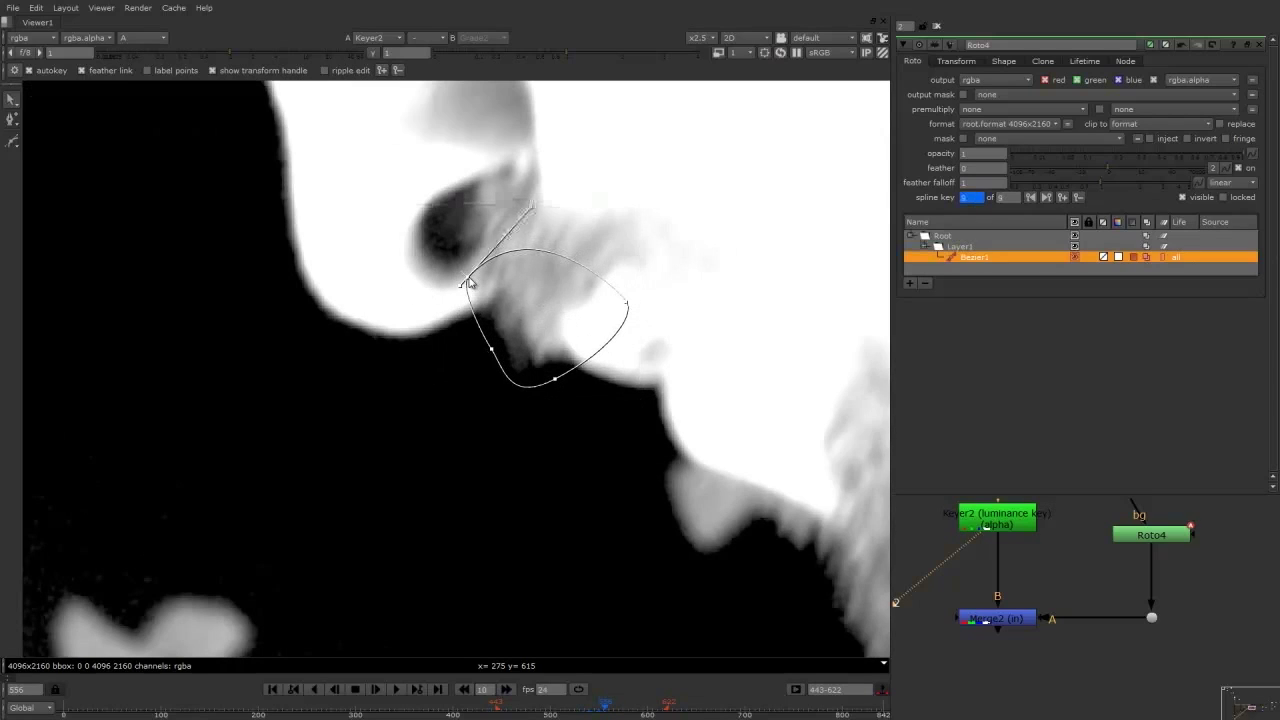
# Reposition the Bezier shape over the moustache on the frames around 562.
pyautogui.press('Left')
pyautogui.press('Left')
pyautogui.press('Left')
pyautogui.press('Left')
pyautogui.press('Left')
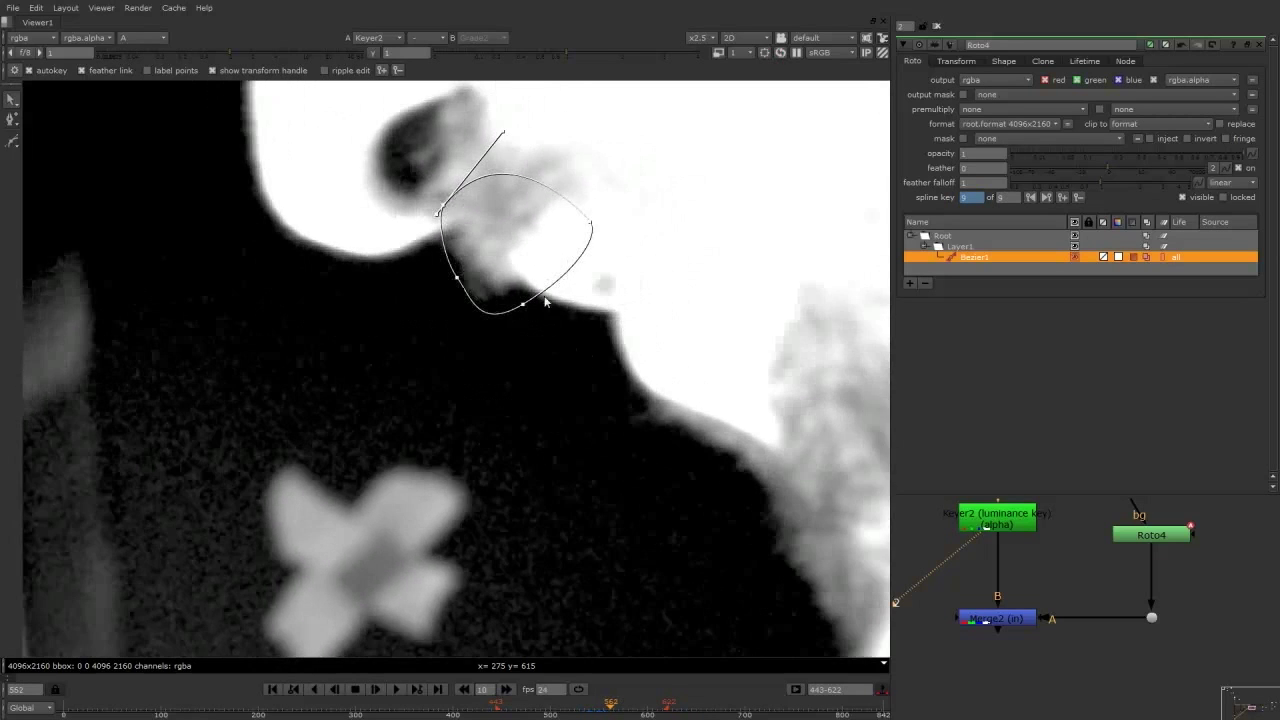
pyautogui.press('Right')
pyautogui.moveTo(616, 303); pyautogui.dragTo(500, 292)
pyautogui.press('Right')
pyautogui.press('Right')
pyautogui.press('Right')
pyautogui.moveTo(430, 345); pyautogui.dragTo(578, 342, button='middle')
pyautogui.moveTo(591, 295); pyautogui.dragTo(452, 293)
# Continue keyframing the whole Bezier shape's position over the moustache through the frames around 571.
pyautogui.press('Right')
pyautogui.press('Right')
pyautogui.press('Right')
pyautogui.moveTo(514, 371); pyautogui.dragTo(718, 373, button='middle')
pyautogui.moveTo(617, 289); pyautogui.dragTo(550, 294)
pyautogui.press('Right')
pyautogui.keyDown('alt'); pyautogui.moveTo(557, 297); pyautogui.dragTo(506, 337, button='middle'); pyautogui.keyUp('alt')
pyautogui.scroll(4, 506, 337)
pyautogui.press('Right')
pyautogui.press('Right')
pyautogui.moveTo(505, 293); pyautogui.dragTo(442, 318)
# Examine how well the shape follows the moustache from the last keyed frames back to frame 562.
pyautogui.press('Right')
pyautogui.press('Right')
pyautogui.press('Left')
pyautogui.press('Left')
pyautogui.press('Left')
pyautogui.press('Left')
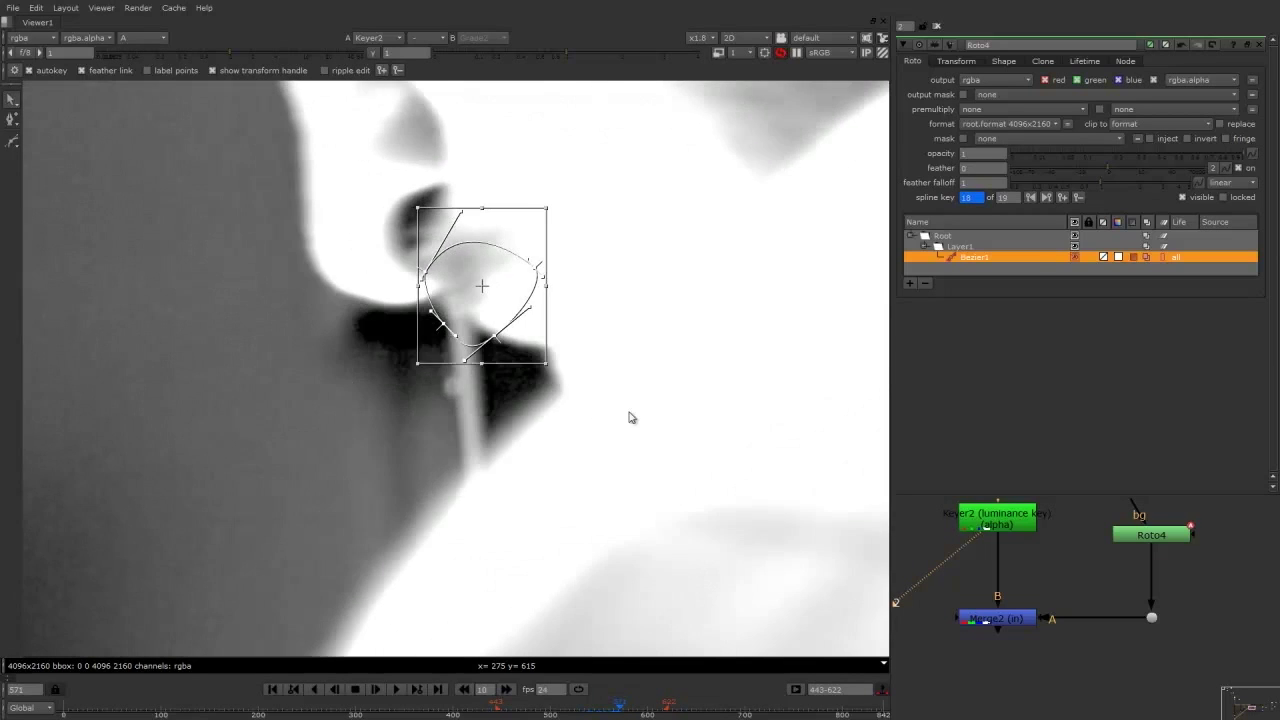
pyautogui.scroll(-3, 575, 417)
pyautogui.press('Left')
pyautogui.press('Left')
pyautogui.press('Left')
pyautogui.press('Left')
pyautogui.press('Left')
pyautogui.press('Left')
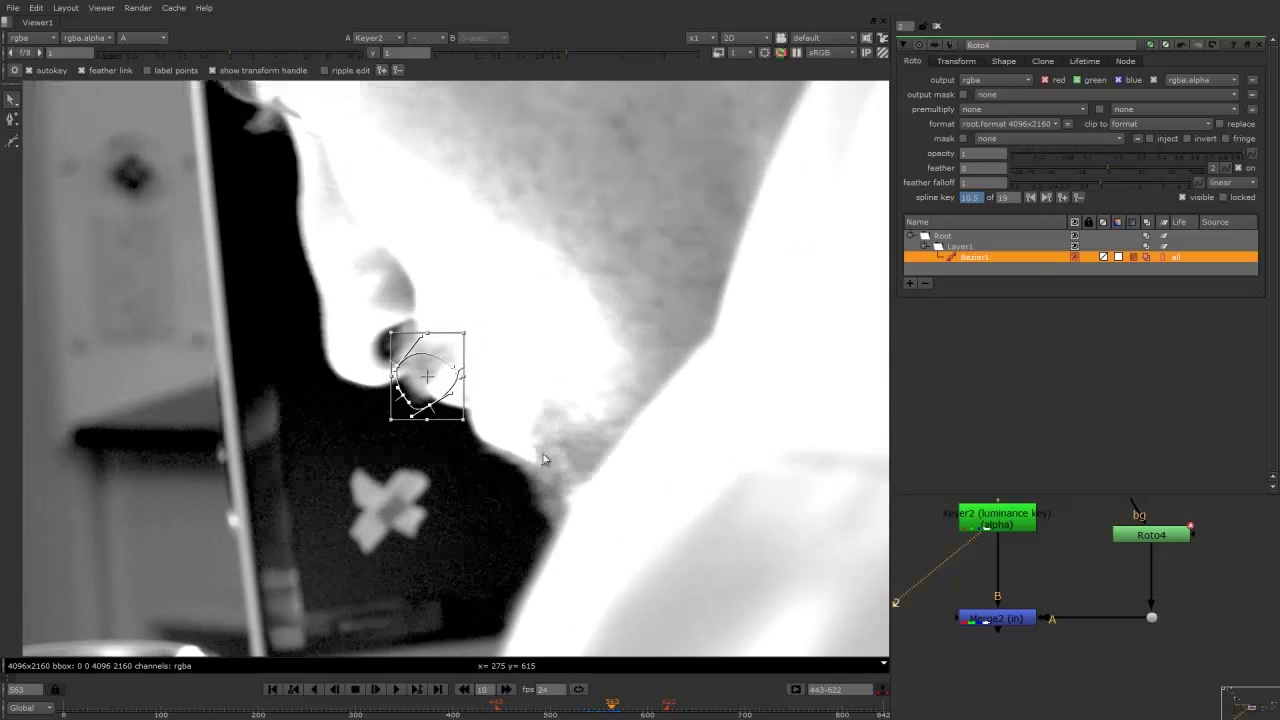
pyautogui.press('Left')
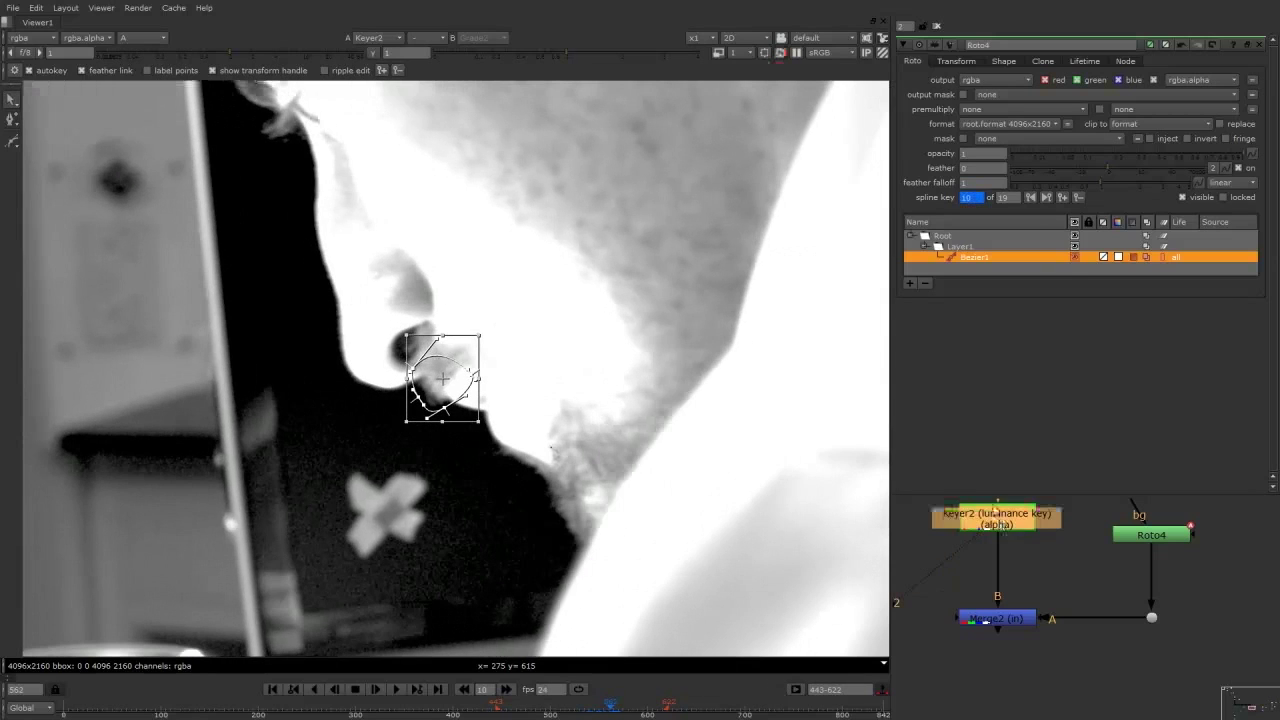
# Raise Keyer2's luminance range handle A to about 0.021 and check the matte back to frame 520.
pyautogui.doubleClick(985, 521)
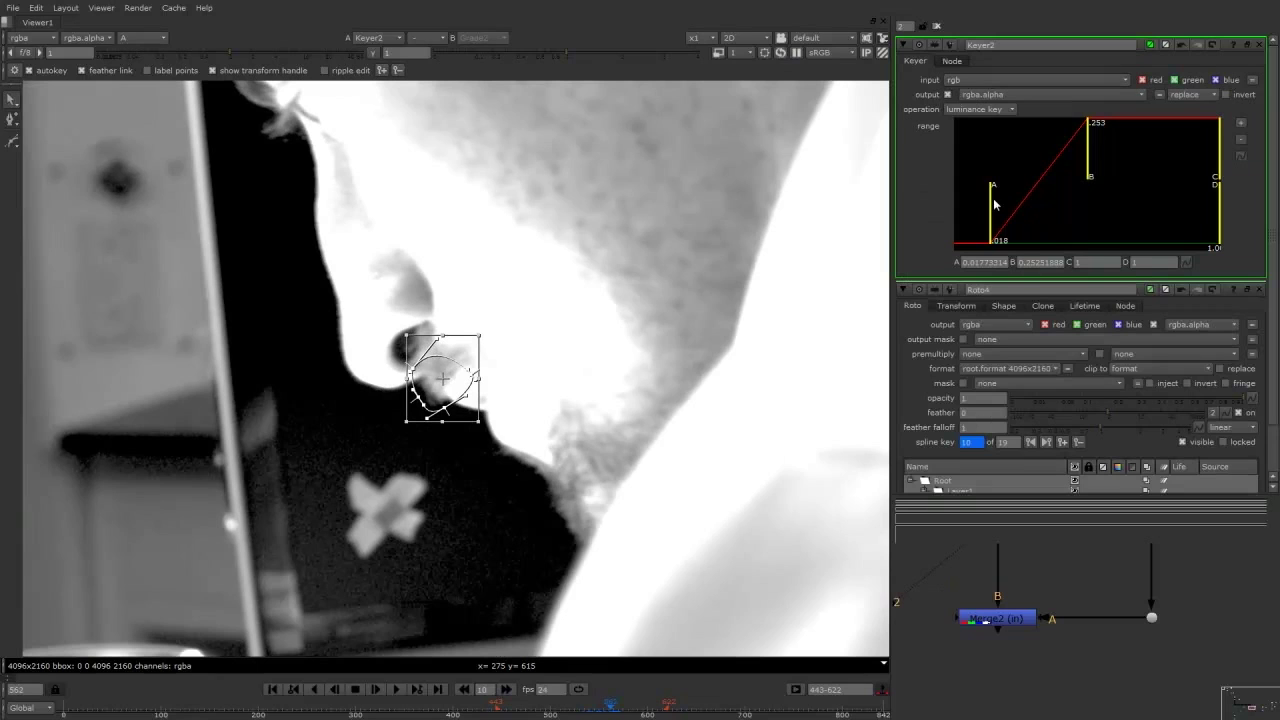
pyautogui.moveTo(991, 207); pyautogui.dragTo(994, 208)
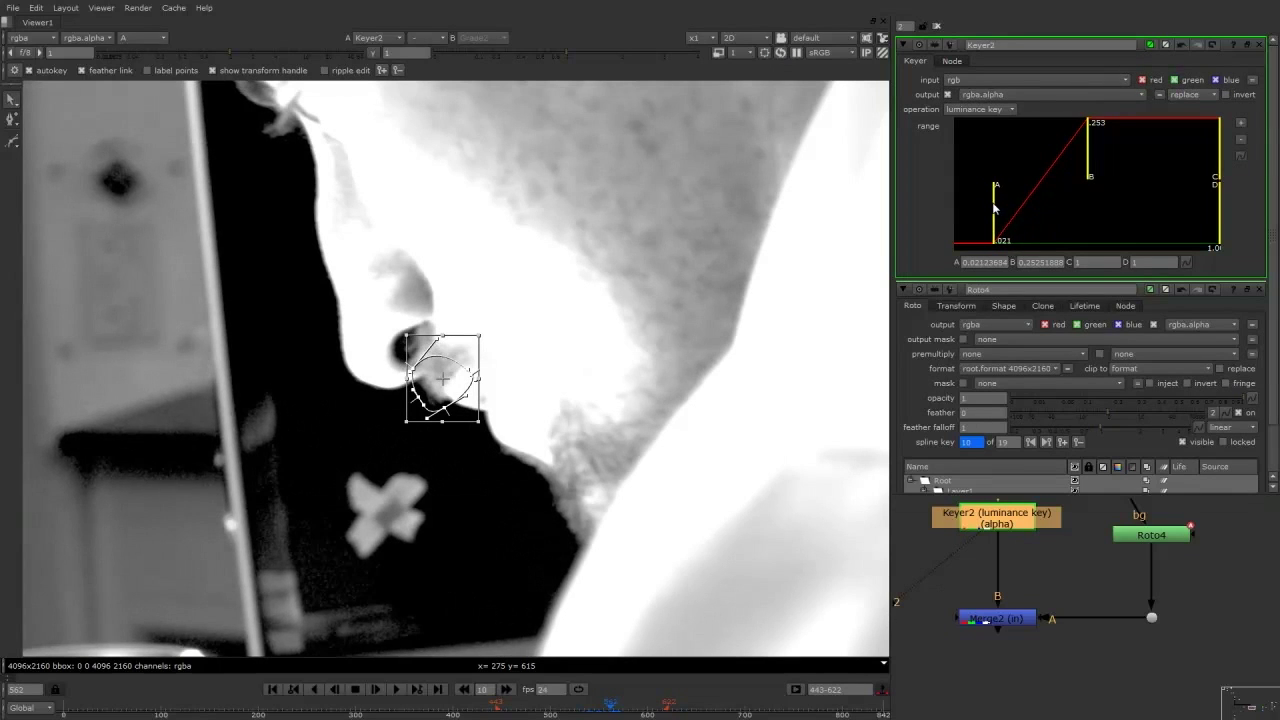
pyautogui.press('Left')
pyautogui.press('Left')
pyautogui.press('Left')
pyautogui.press('Left')
pyautogui.press('Left')
pyautogui.press('Left')
pyautogui.press('Left')
pyautogui.press('Left')
pyautogui.press('Left')
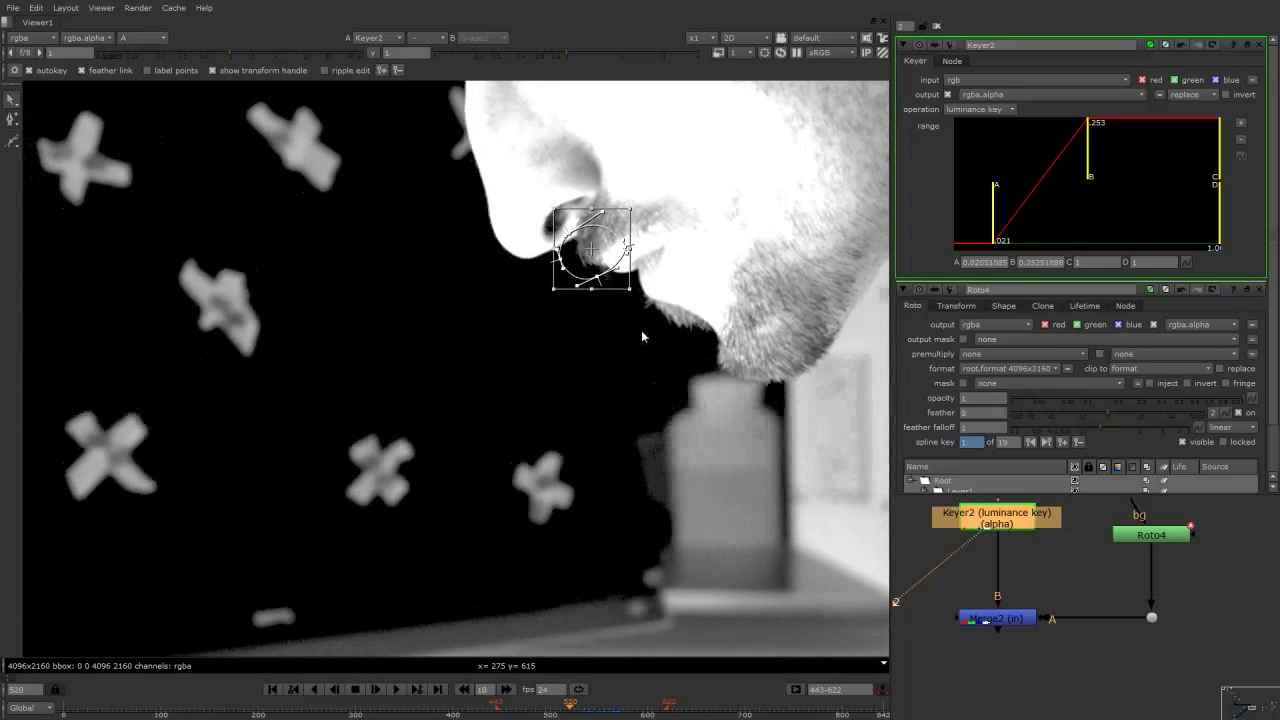
# Adjust the Bezier's lower point on frames 519 to 521 to keep the background outside the moustache area.
pyautogui.scroll(4, 655, 360)
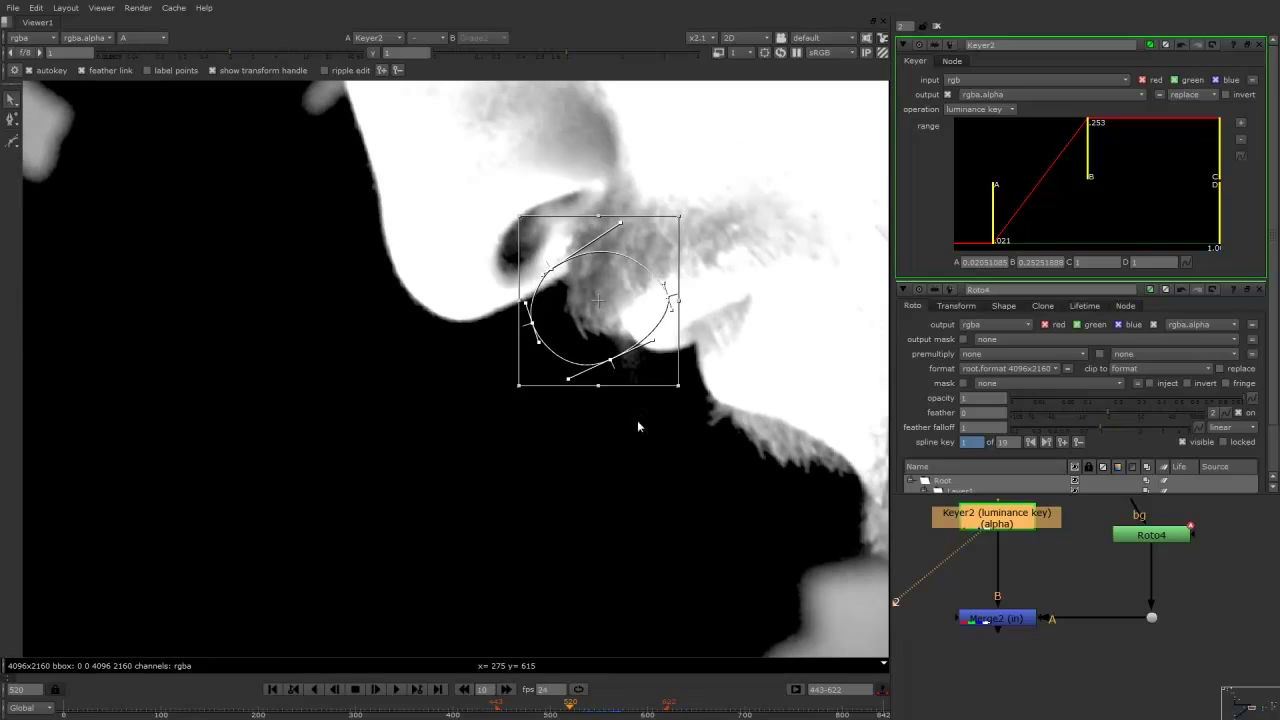
pyautogui.press('Right')
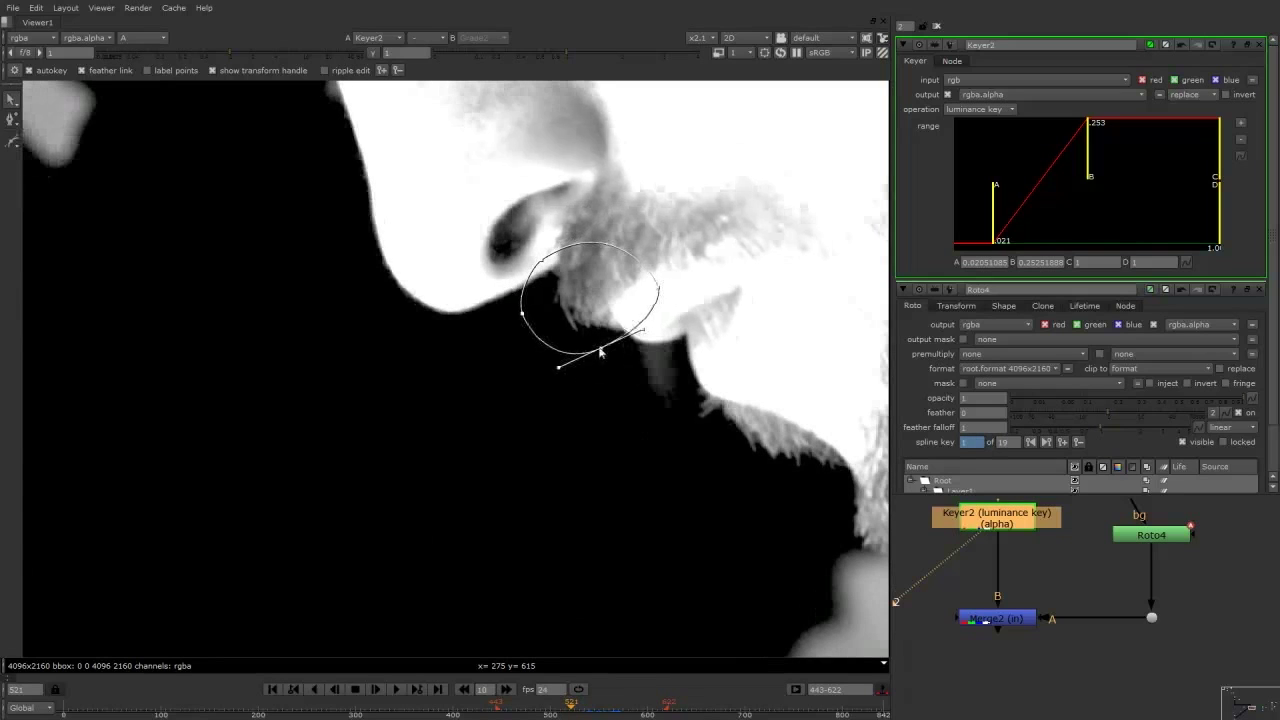
pyautogui.press('Right')
pyautogui.press('Left')
pyautogui.press('Left')
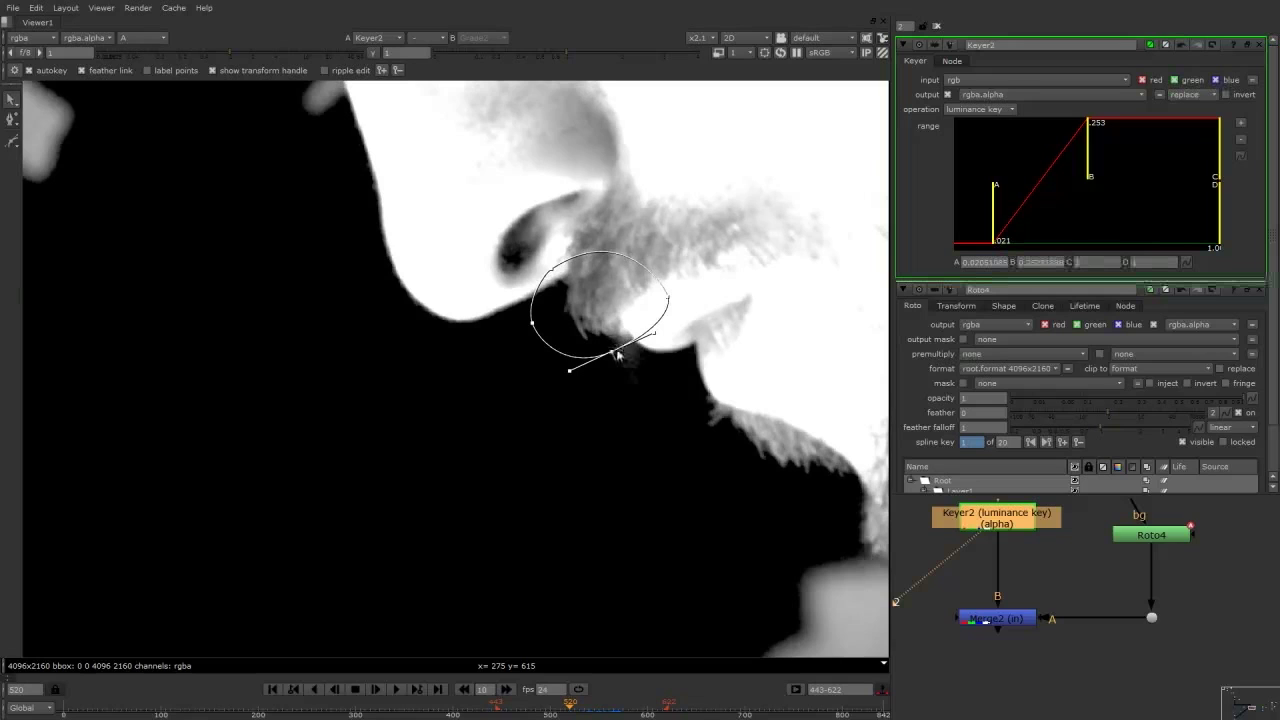
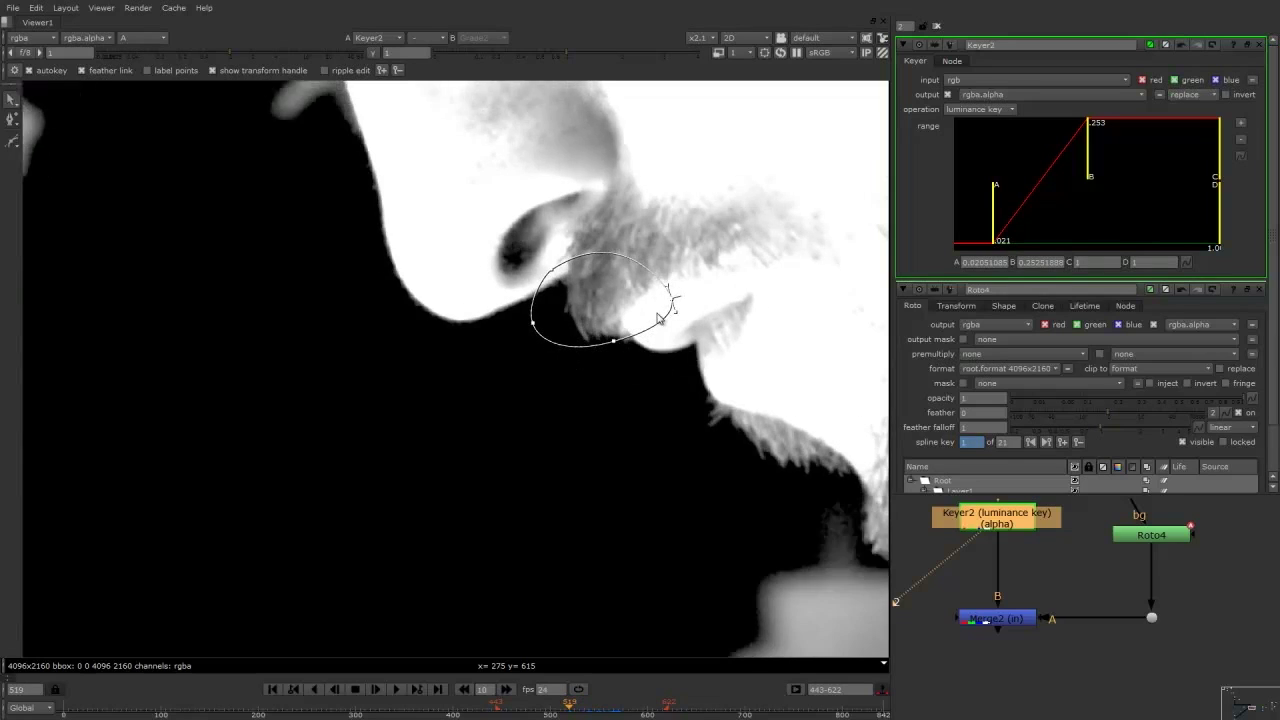
pyautogui.moveTo(612, 344); pyautogui.dragTo(623, 352)
# Move the Bezier's two nose-side points inward toward the moustache hairs on the frames around 517.
pyautogui.press('Left')
pyautogui.press('Left')
pyautogui.press('Right')
pyautogui.press('Right')
pyautogui.press('Right')
pyautogui.press('Left')
pyautogui.press('Left')
pyautogui.moveTo(550, 271); pyautogui.dragTo(575, 279)
pyautogui.press('Right')
pyautogui.moveTo(530, 325); pyautogui.dragTo(545, 334)
# At frame 511, refit the Bezier's point beneath the nostril and its outer side point to the moustache edge.
pyautogui.press('Left')
pyautogui.press('Left')
pyautogui.press('Left')
pyautogui.press('Left')
pyautogui.press('Left')
pyautogui.press('Left')
pyautogui.press('Left')
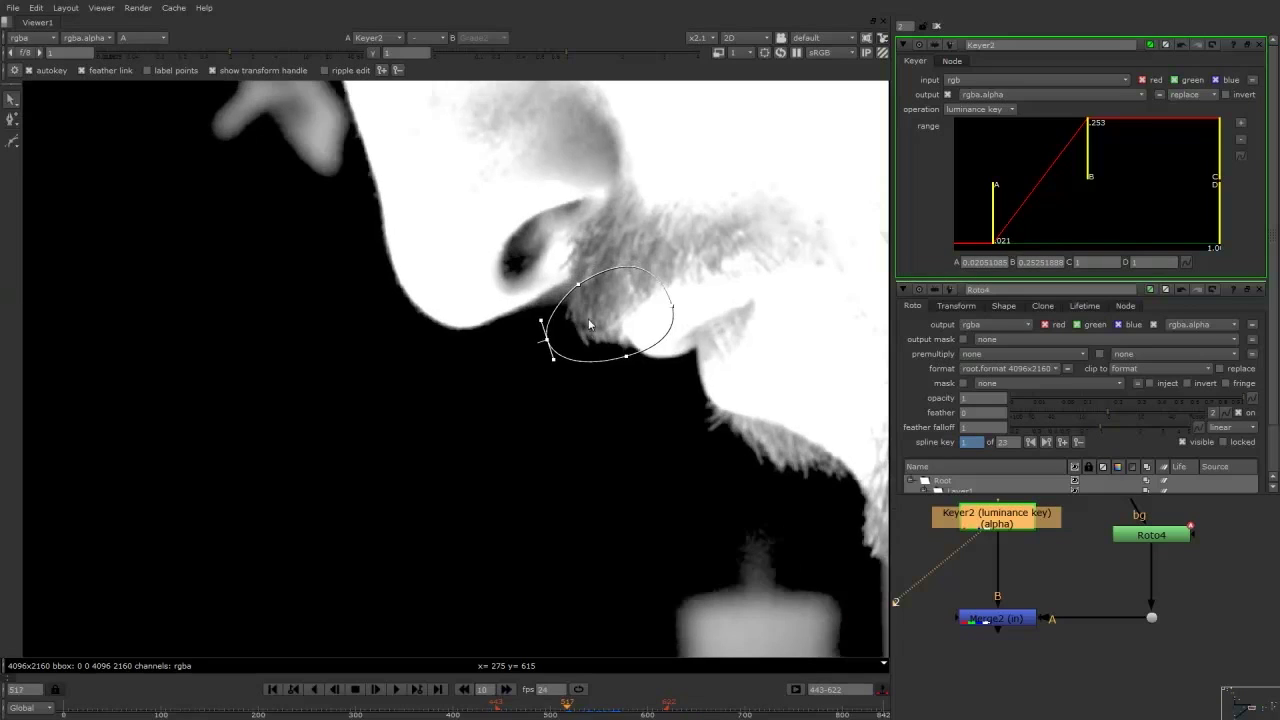
pyautogui.moveTo(547, 324); pyautogui.dragTo(589, 398, button='middle')
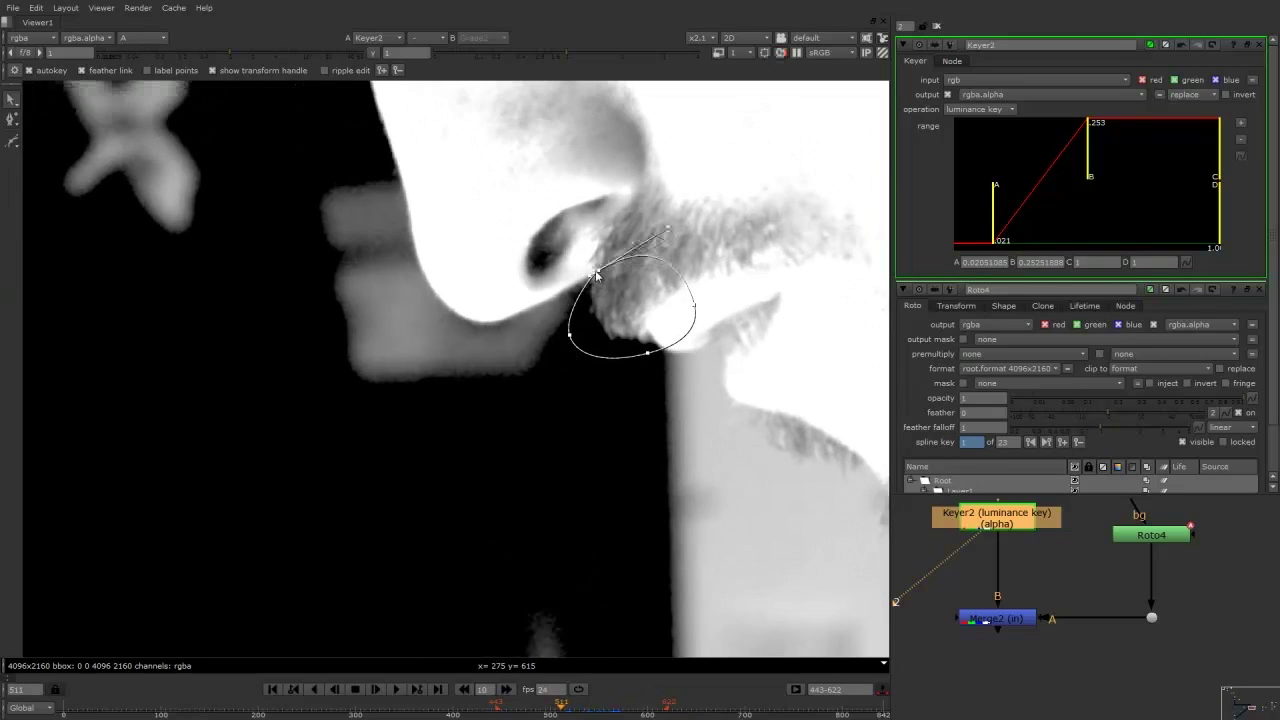
pyautogui.moveTo(606, 286); pyautogui.dragTo(602, 275)
pyautogui.moveTo(574, 341); pyautogui.dragTo(616, 397)
# At frame 515, refine the Bezier's nostril-side and outer side points around the moustache hairs.
pyautogui.press('Right')
pyautogui.press('Right')
pyautogui.press('Right')
pyautogui.press('Right')
pyautogui.moveTo(616, 336); pyautogui.dragTo(612, 331)
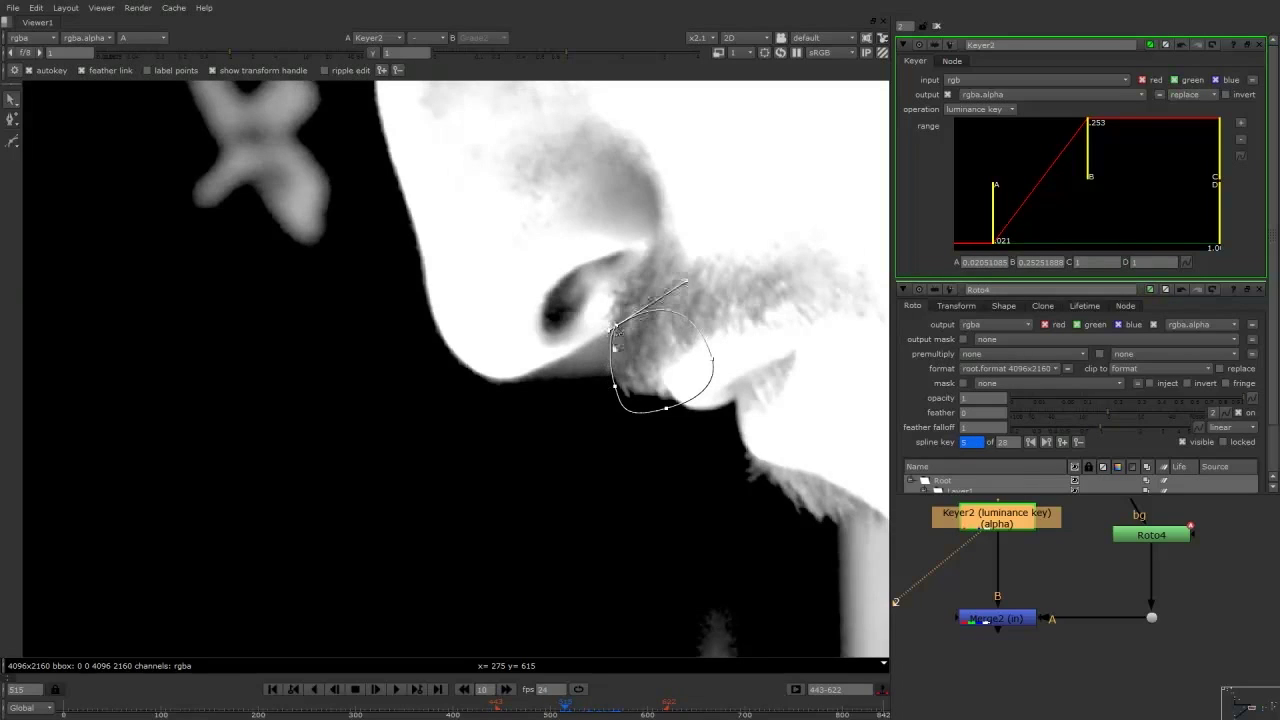
pyautogui.moveTo(615, 390); pyautogui.dragTo(602, 410)
# At frame 517, adjust the Bezier's point beneath the nostril and check the fit through frame 520.
pyautogui.press('Right')
pyautogui.press('Right')
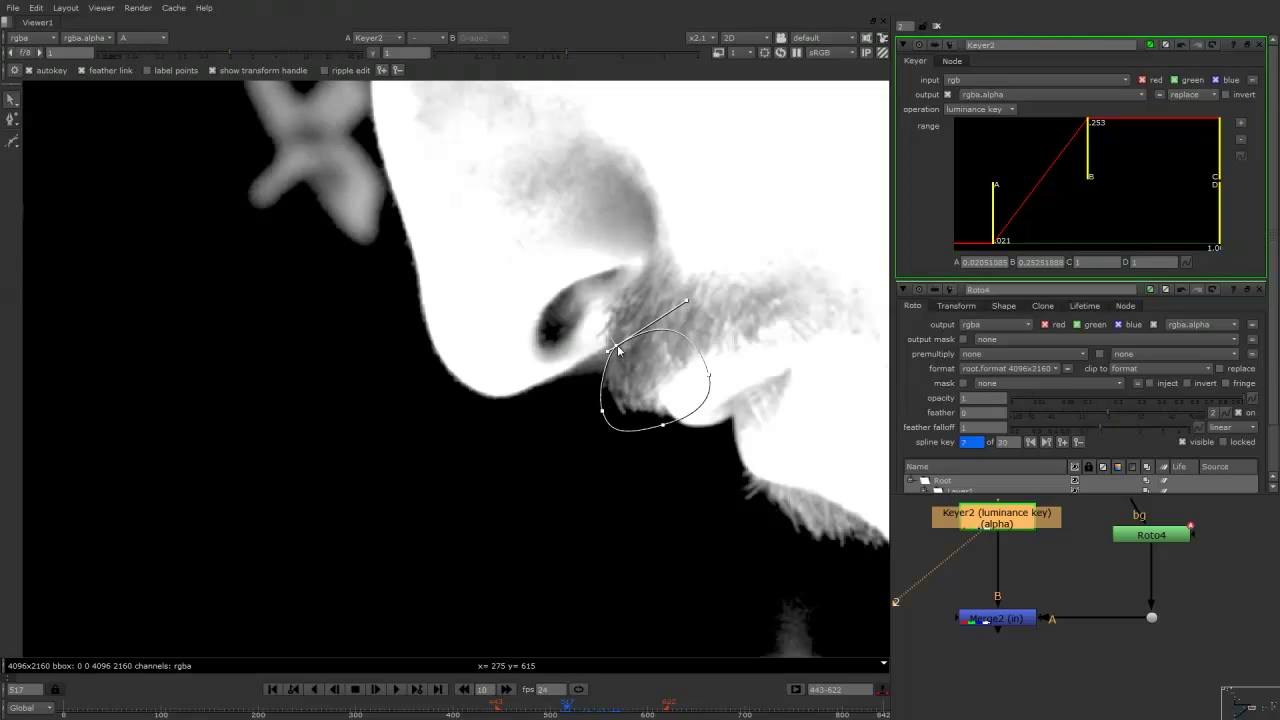
pyautogui.click(617, 344)
pyautogui.press('Right')
pyautogui.press('Right')
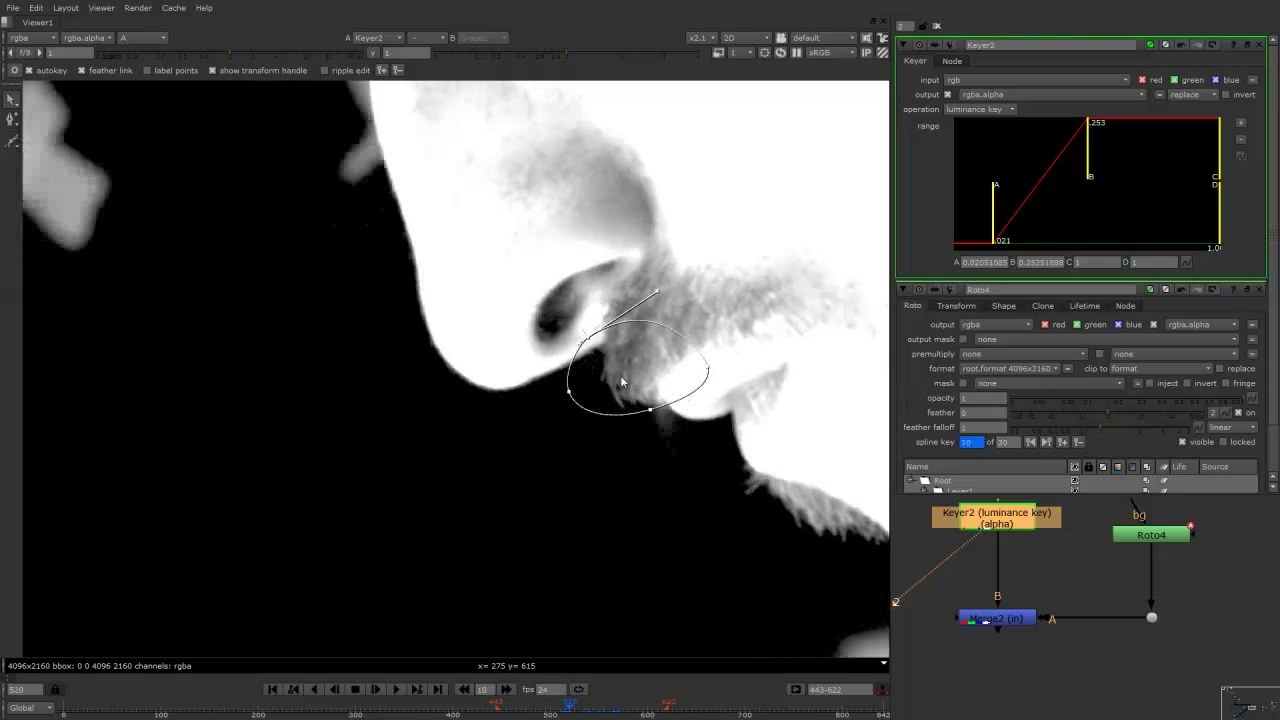
# Review the shape's fit around the moustache back to about frame 508 and forward again to frame 521.
pyautogui.press('Left')
pyautogui.press('Left')
pyautogui.press('Left')
pyautogui.press('Left')
pyautogui.press('Left')
pyautogui.press('Left')
pyautogui.press('Left')
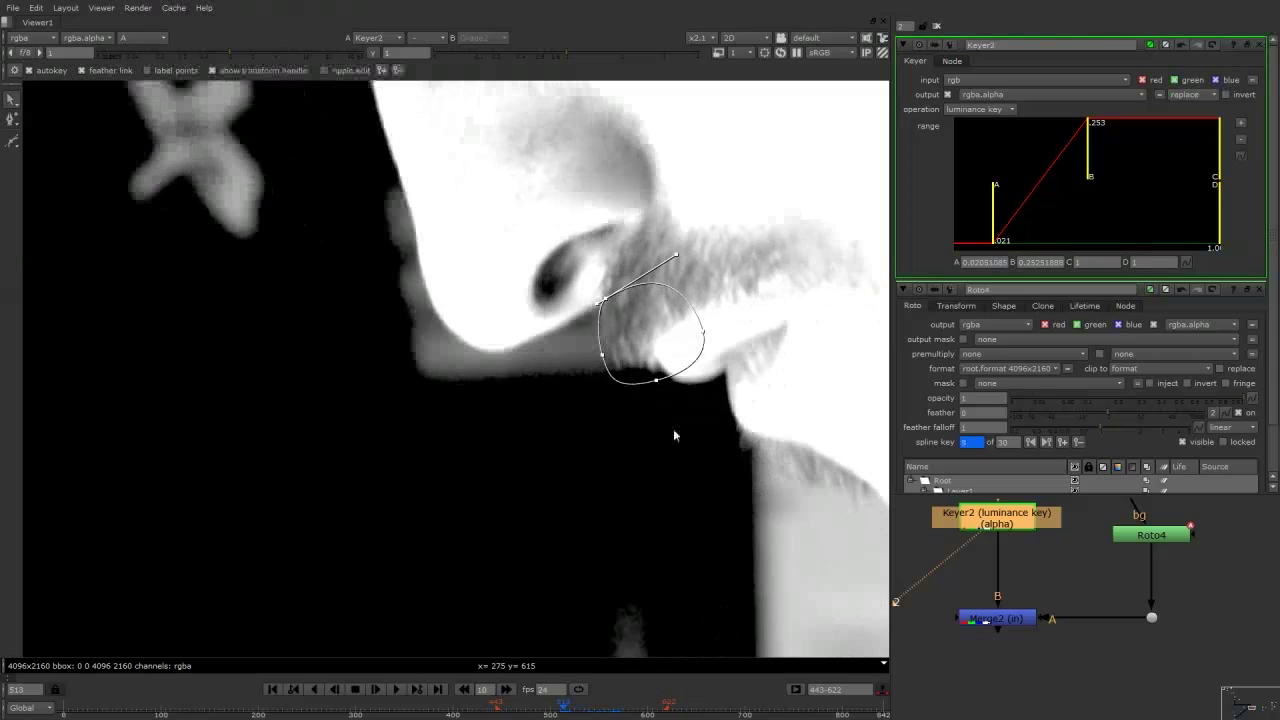
pyautogui.press('Left')
pyautogui.press('Left')
pyautogui.press('Left')
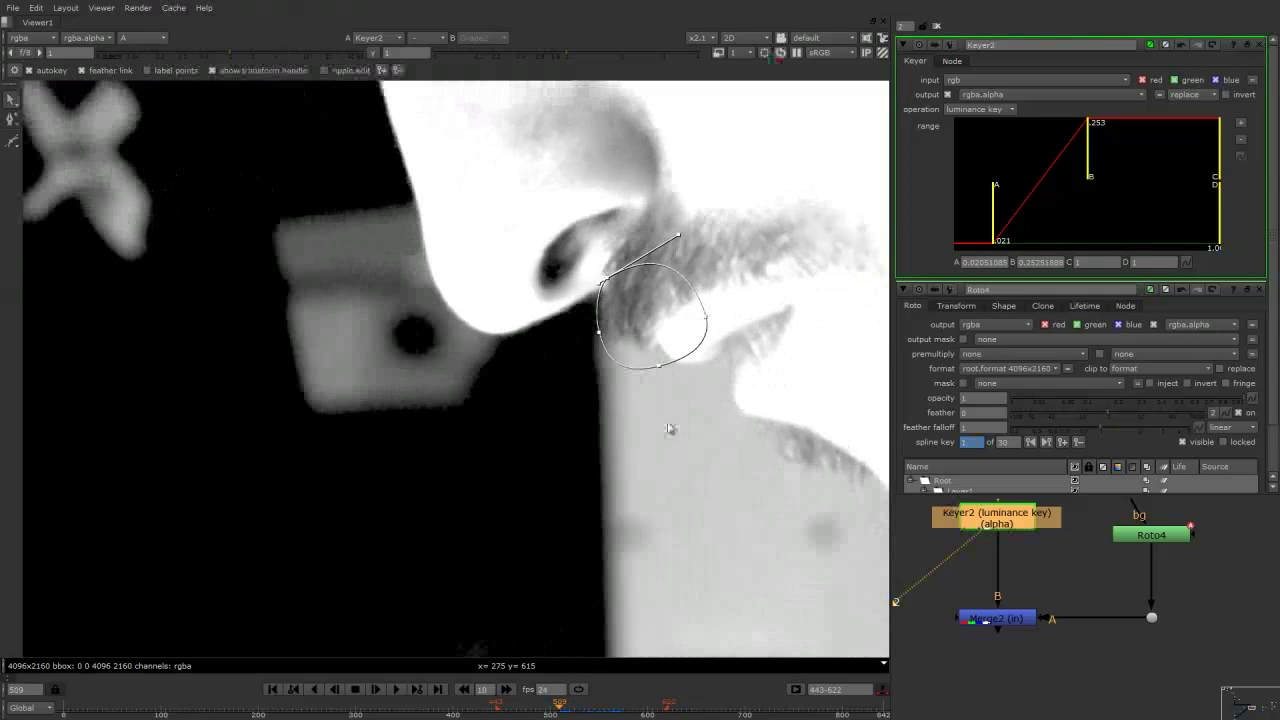
pyautogui.press('Left')
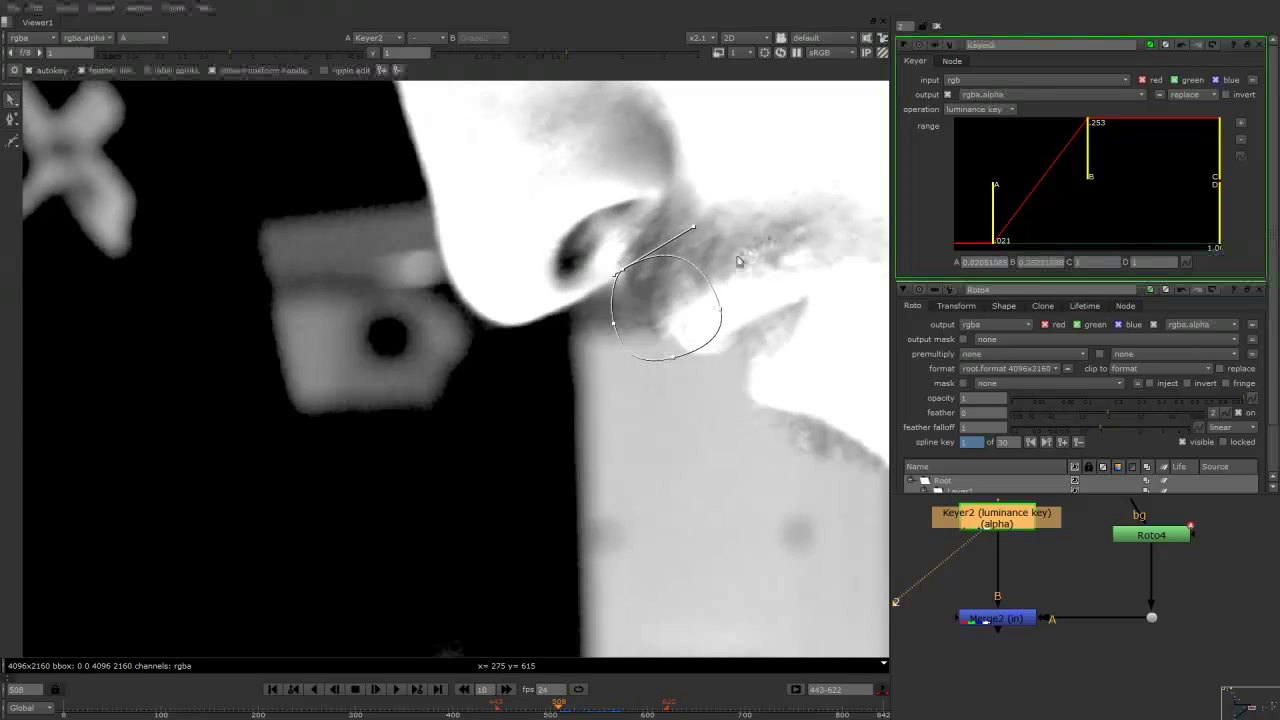
pyautogui.press('Left')
pyautogui.scroll(-3, 758, 246)
pyautogui.press('Right')
pyautogui.press('Right')
pyautogui.press('Right')
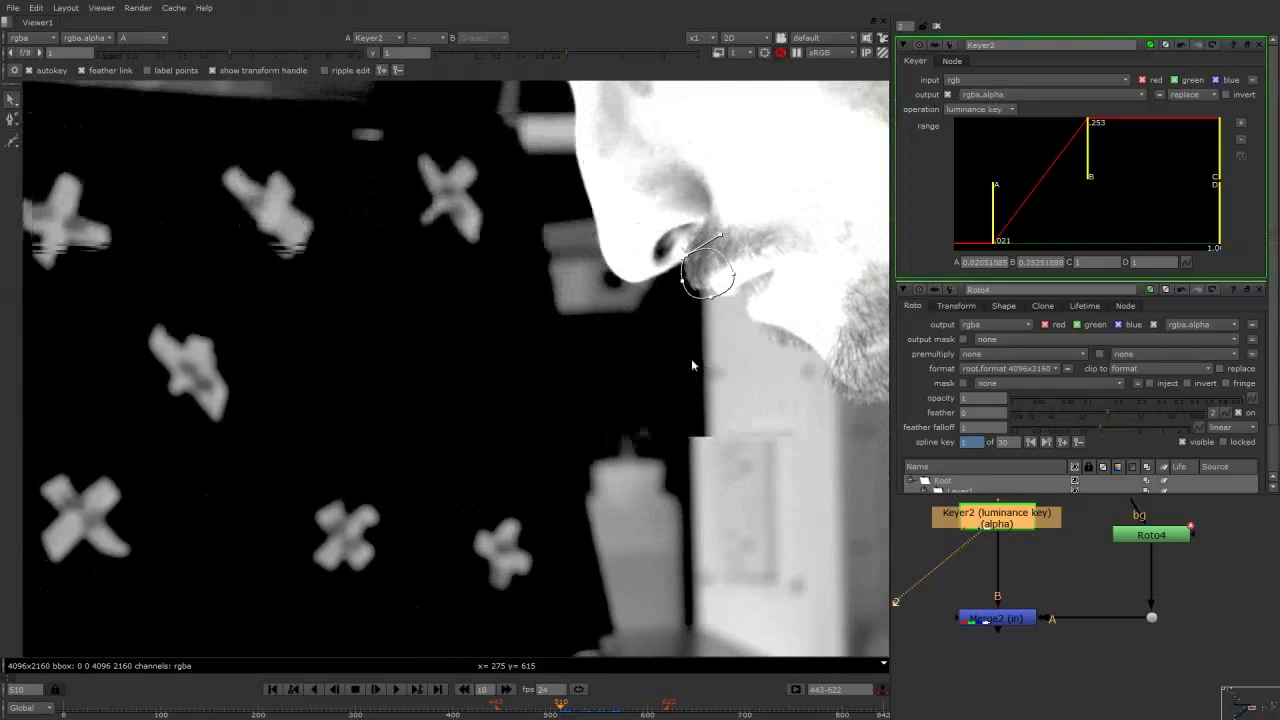
pyautogui.press('Right')
pyautogui.press('Right')
pyautogui.press('Right')
pyautogui.press('Right')
pyautogui.press('Right')
pyautogui.press('Right')
pyautogui.press('Right')
pyautogui.press('Right')
pyautogui.press('Right')
pyautogui.press('Right')
pyautogui.press('Right')
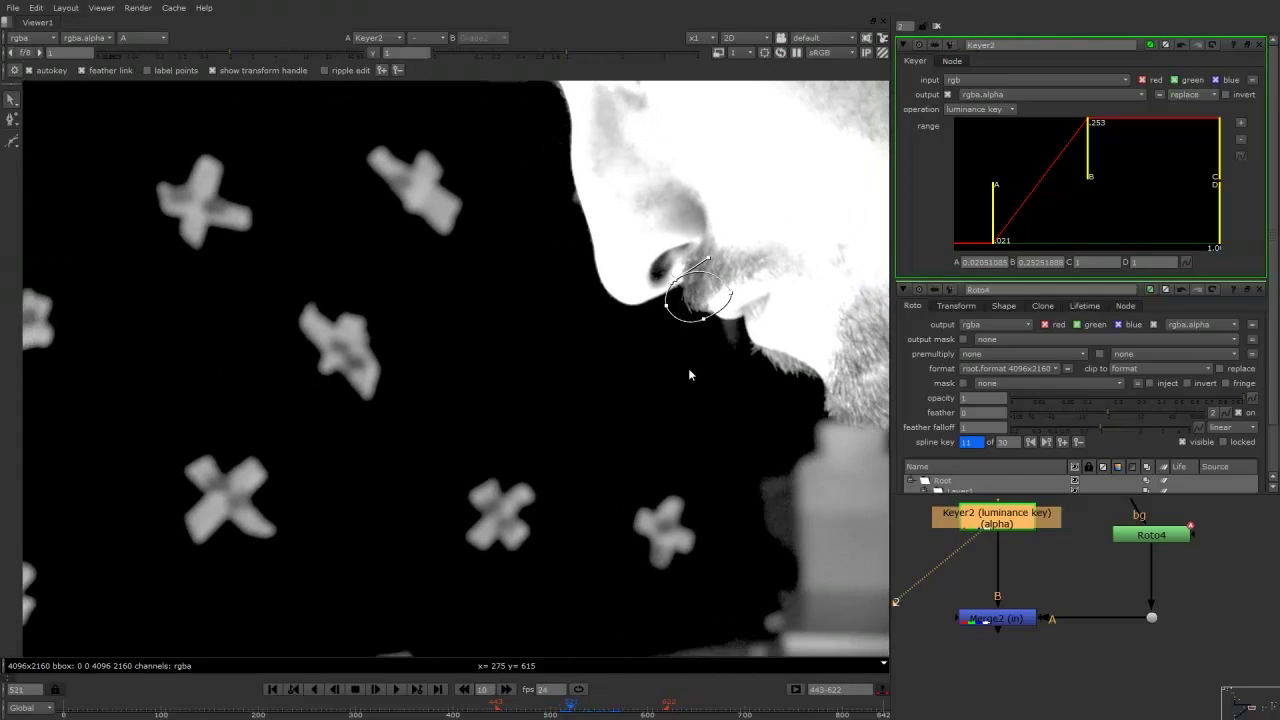
# Advance to frame 526, open only Roto4's properties without Keyer2's, and target Layer1 for a new shape.
pyautogui.press('Right')
pyautogui.press('Right')
pyautogui.press('Right')
pyautogui.press('Right')
pyautogui.press('Right')
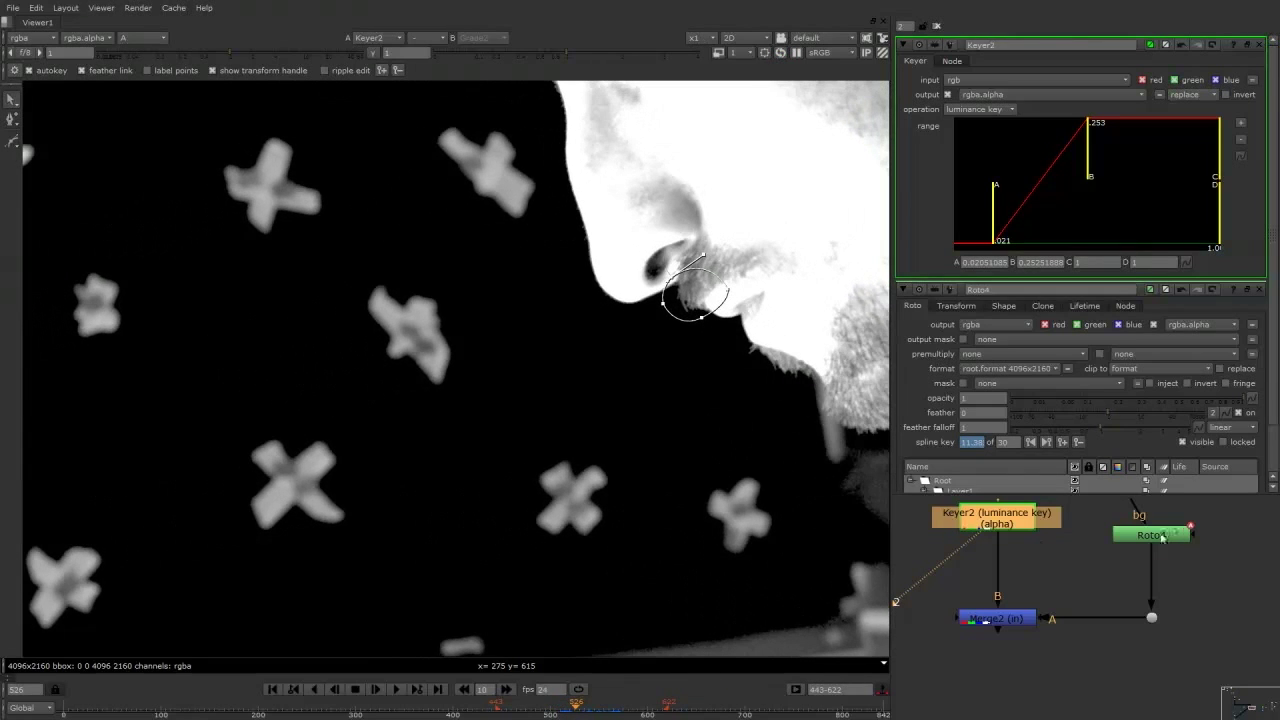
pyautogui.doubleClick(1155, 535)
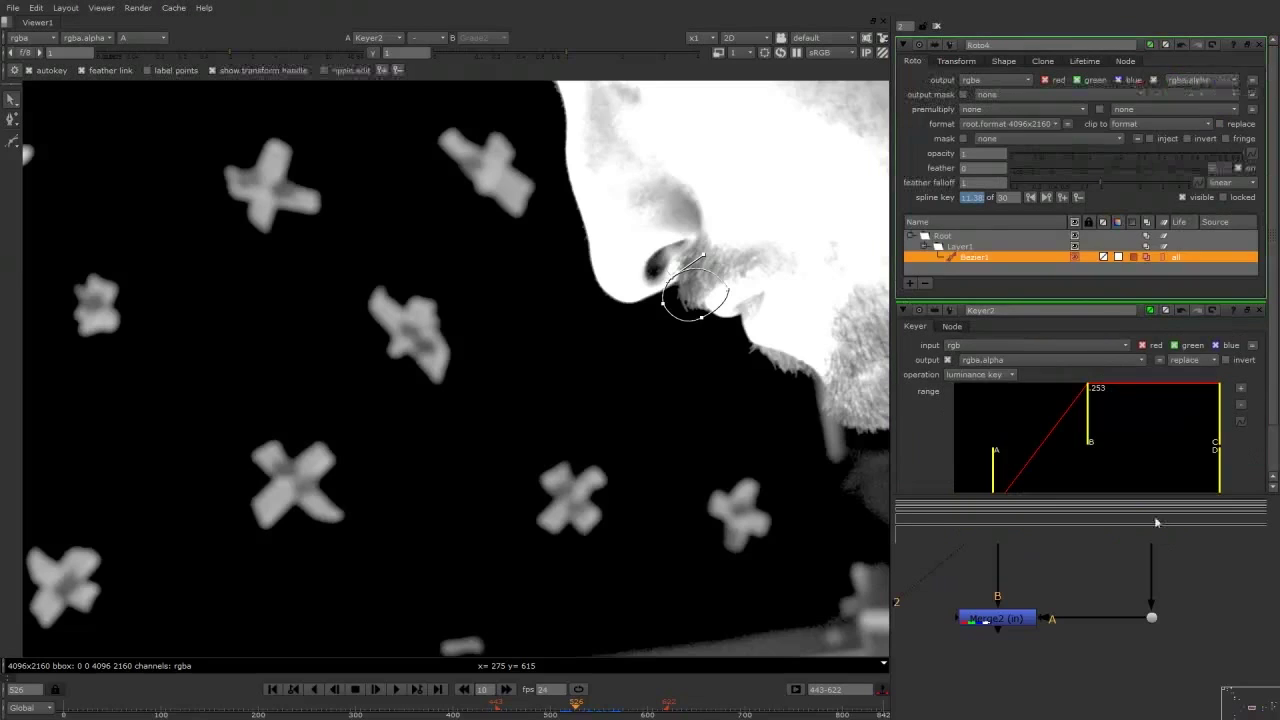
pyautogui.click(1259, 311)
pyautogui.click(956, 247)
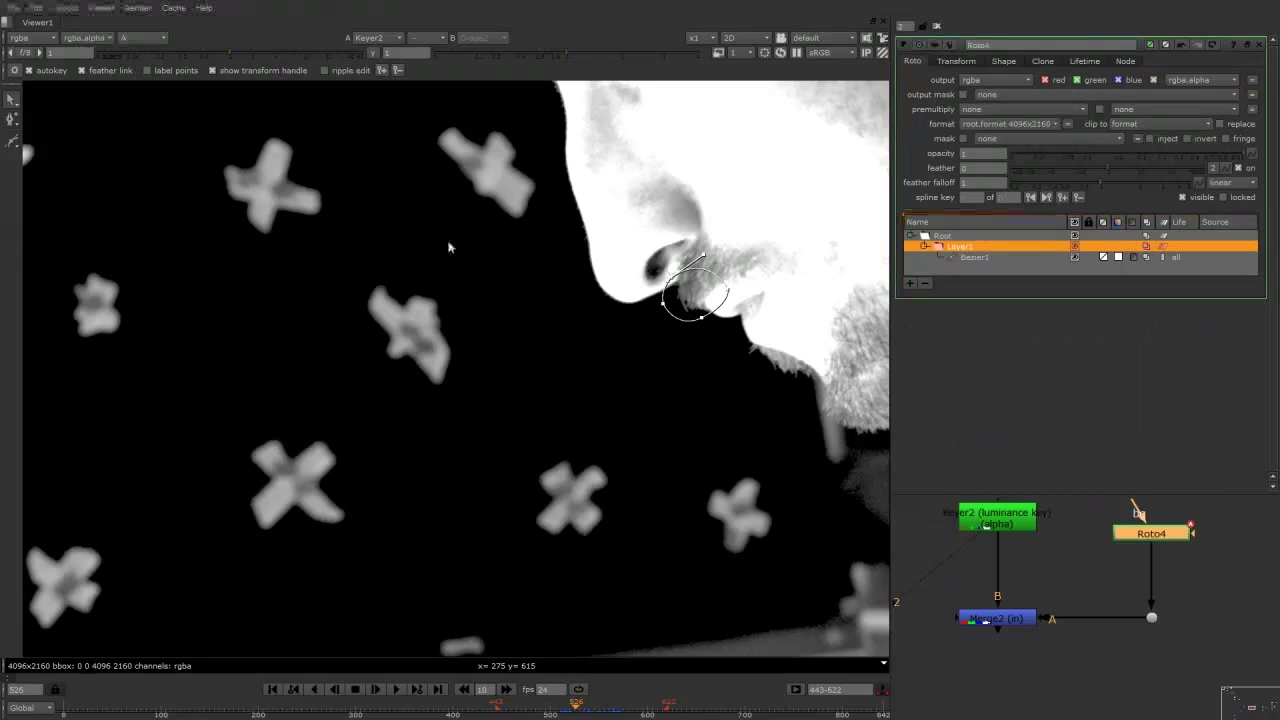
# Draw a closed Bezier in Layer1 around the hairs below the lower lip at frame 526.
pyautogui.click(12, 141)
pyautogui.moveTo(795, 360); pyautogui.dragTo(590, 338, button='middle')
pyautogui.scroll(3, 590, 338)
pyautogui.click(505, 287)
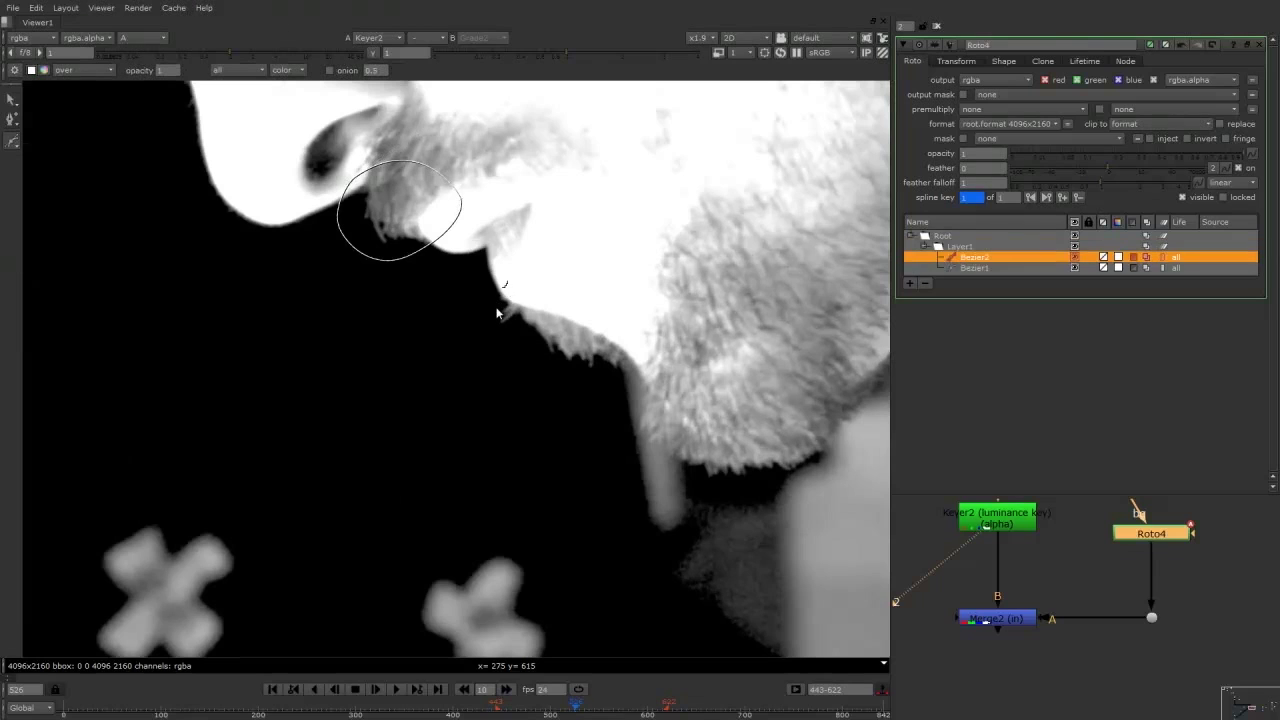
pyautogui.click(517, 340)
pyautogui.click(532, 349)
pyautogui.moveTo(594, 377); pyautogui.dragTo(609, 378)
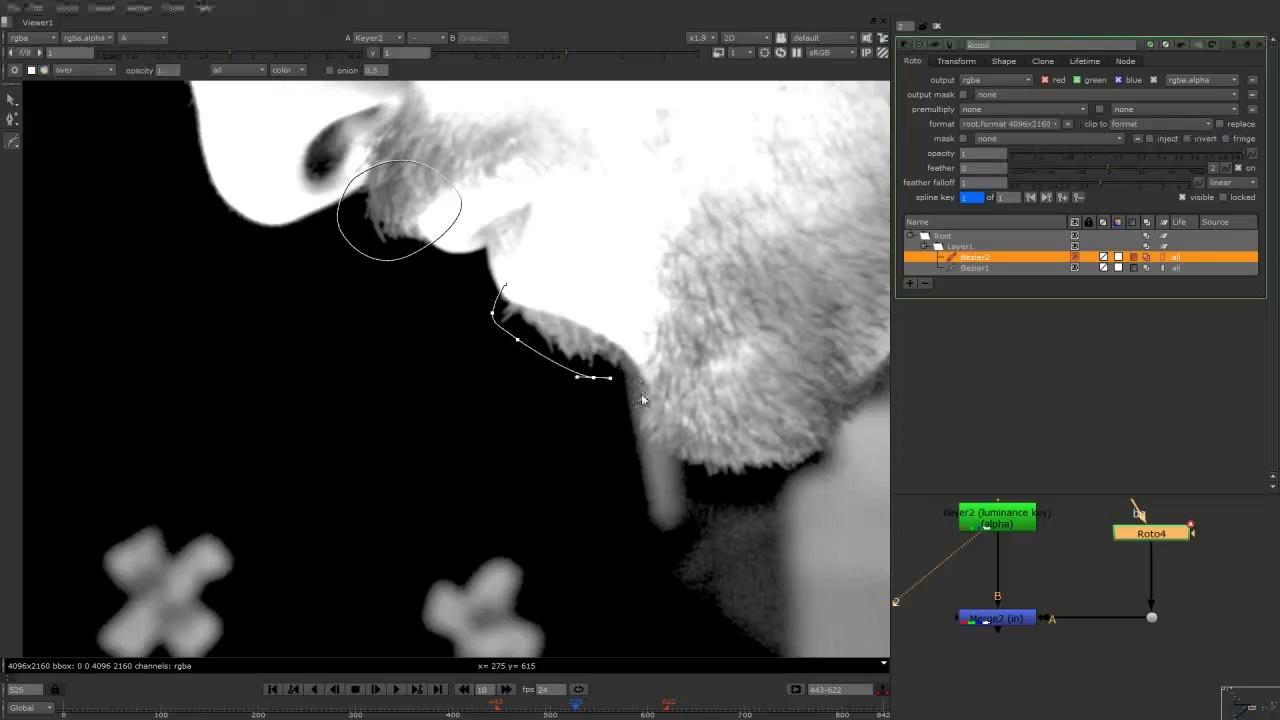
pyautogui.press('Left')
pyautogui.press('Right')
pyautogui.press('Right')
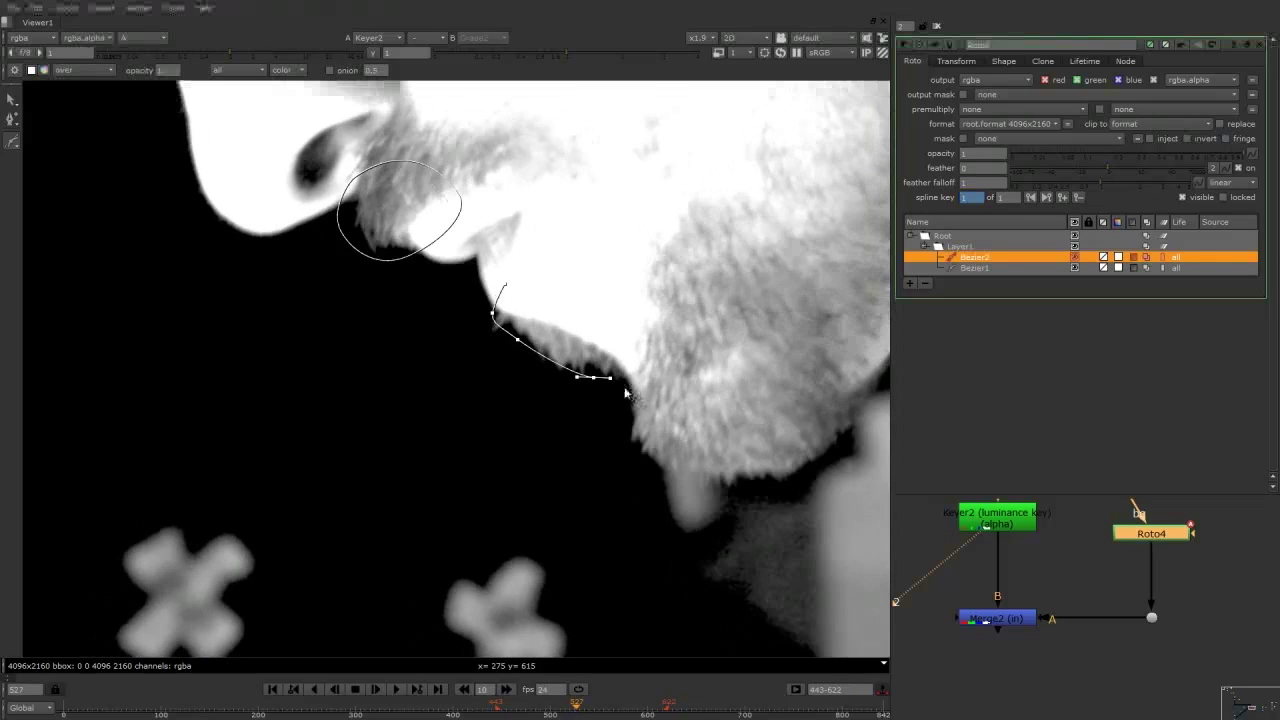
pyautogui.press('Left')
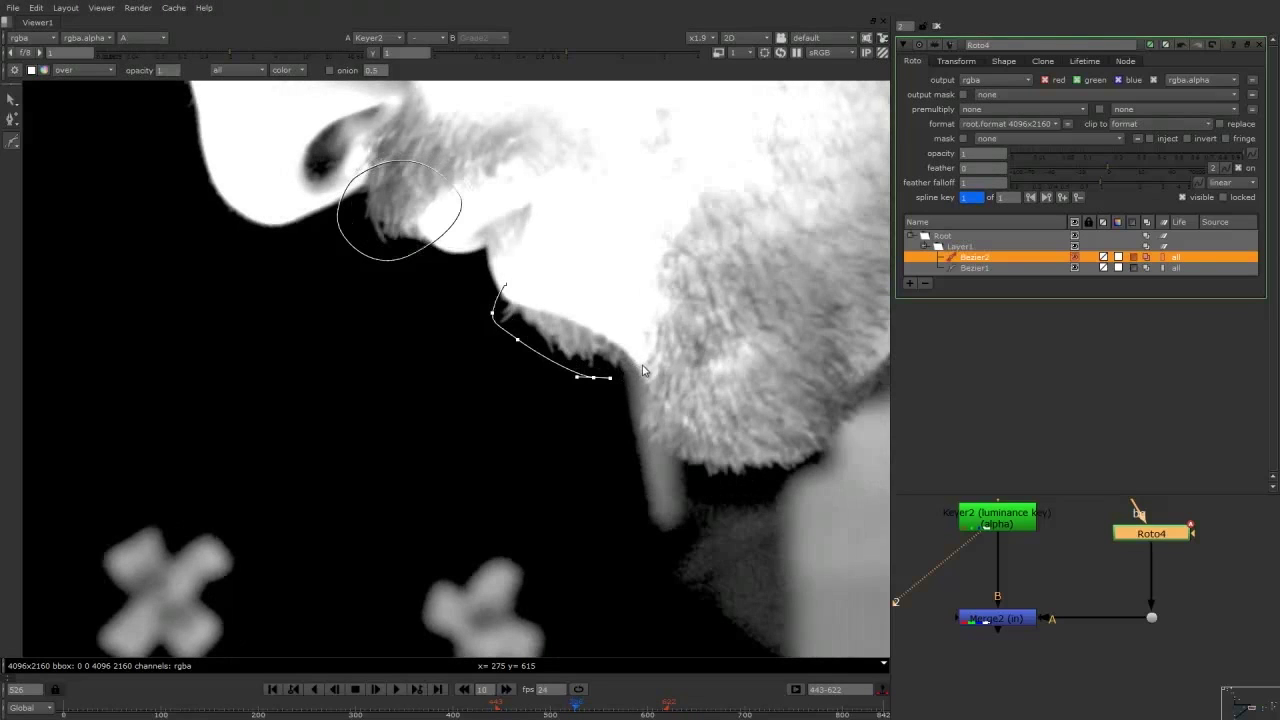
pyautogui.click(588, 286)
pyautogui.click(505, 289)
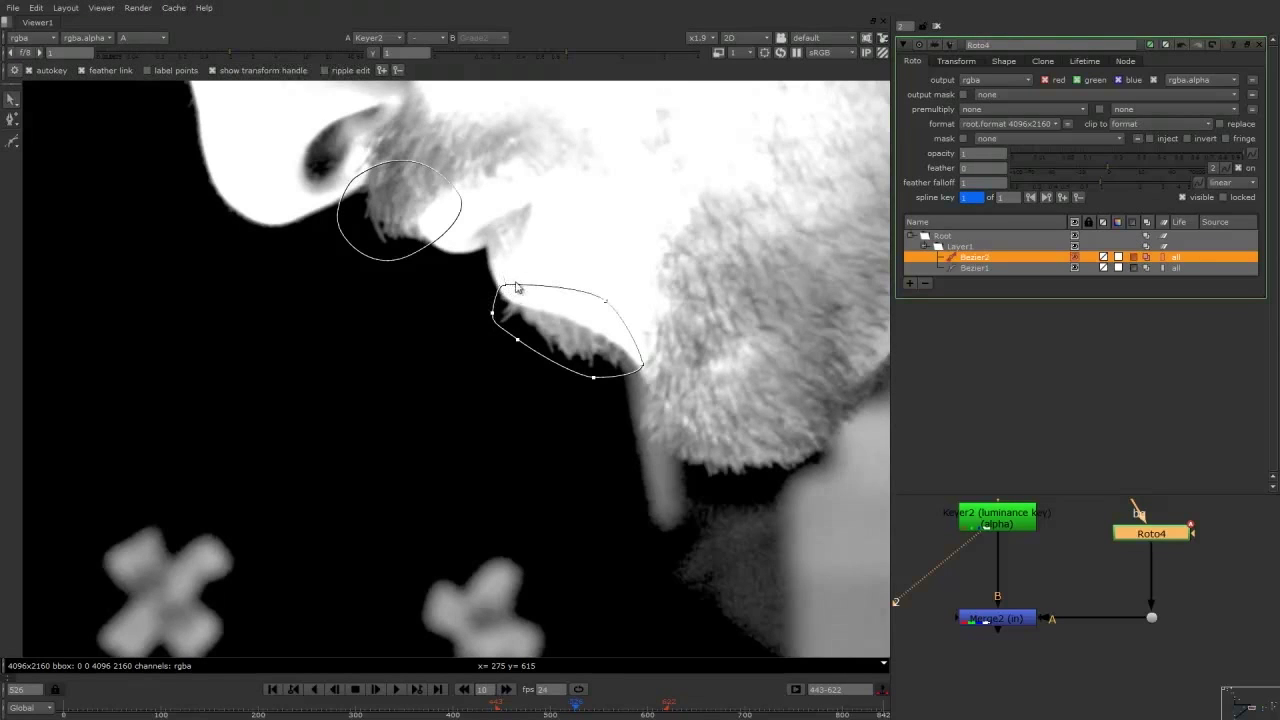
# Refine the new Bezier's outline at frame 526 and reposition the whole shape over the hairs a few frames on.
pyautogui.moveTo(508, 288); pyautogui.dragTo(531, 354)
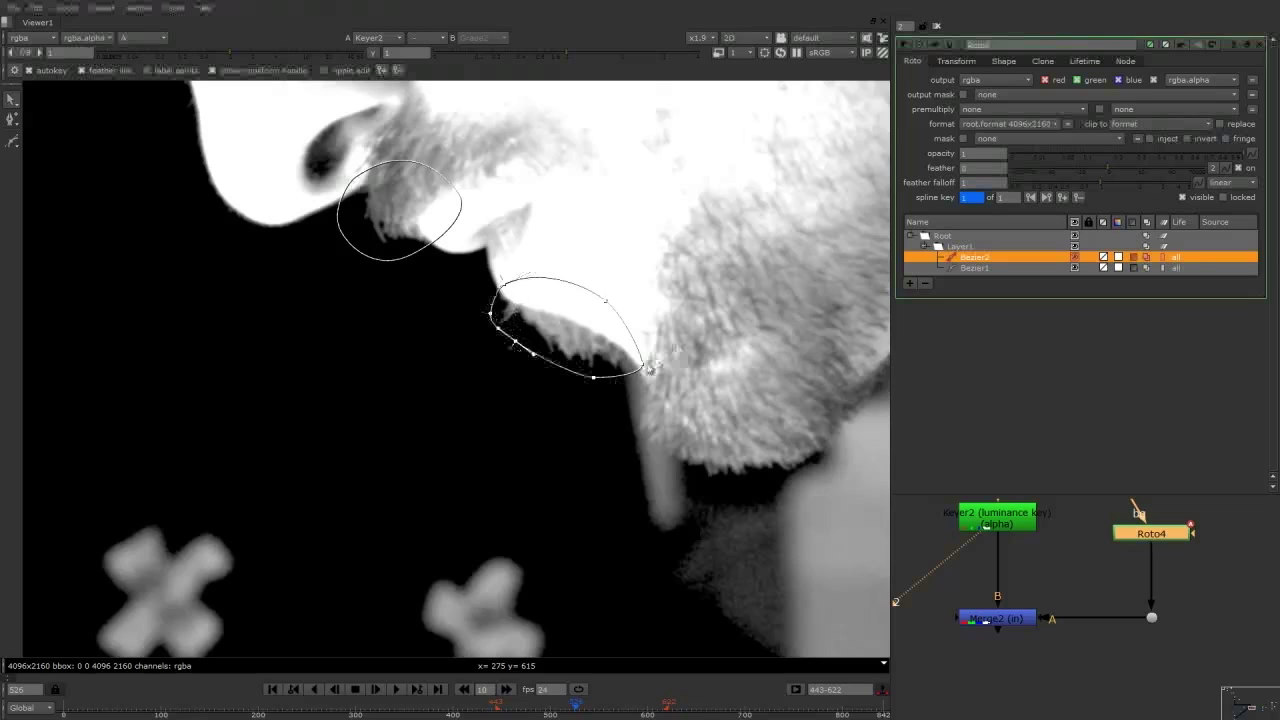
pyautogui.moveTo(650, 368); pyautogui.dragTo(630, 379)
pyautogui.press('Right')
pyautogui.press('Right')
pyautogui.press('Right')
pyautogui.press('Right')
pyautogui.press('Right')
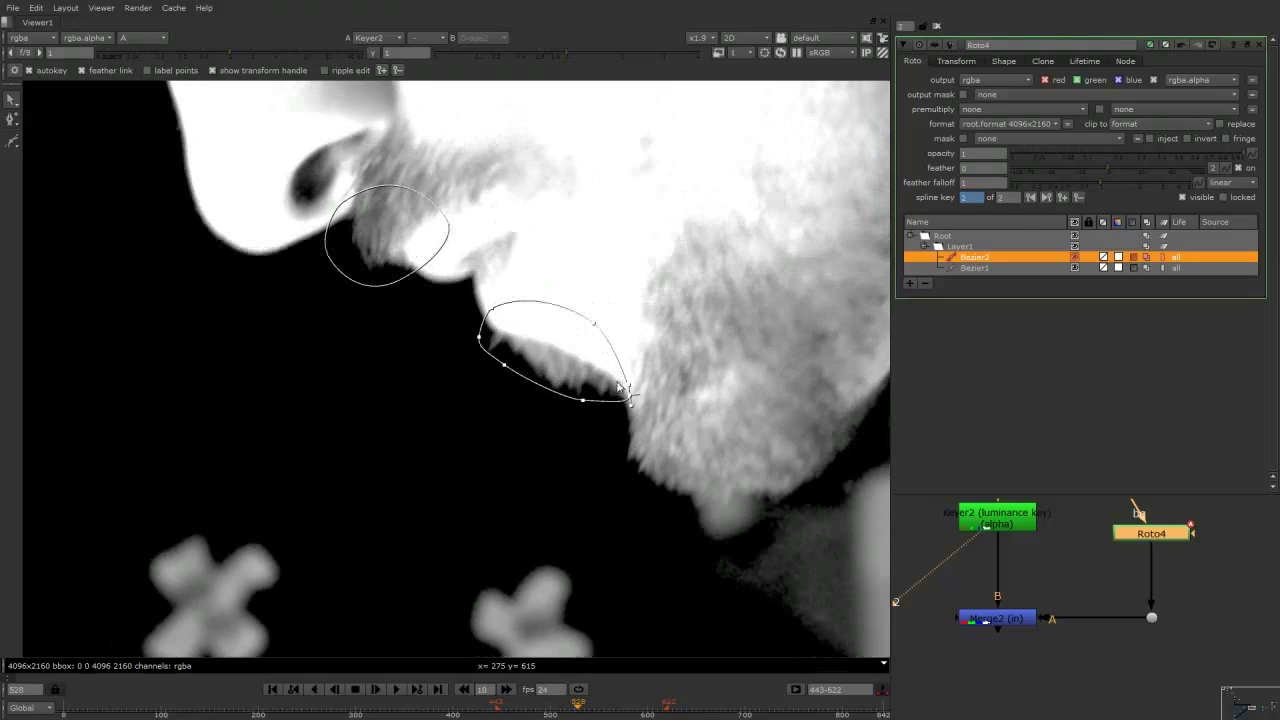
pyautogui.hotkey('ctrl', 'a')
pyautogui.moveTo(598, 332); pyautogui.dragTo(601, 324)
# At frame 535, move the whole lower Bezier onto the hairs and adjust its chin-side corner point.
pyautogui.press('Right')
pyautogui.press('Right')
pyautogui.press('Right')
pyautogui.press('Right')
pyautogui.moveTo(536, 365); pyautogui.dragTo(533, 374)
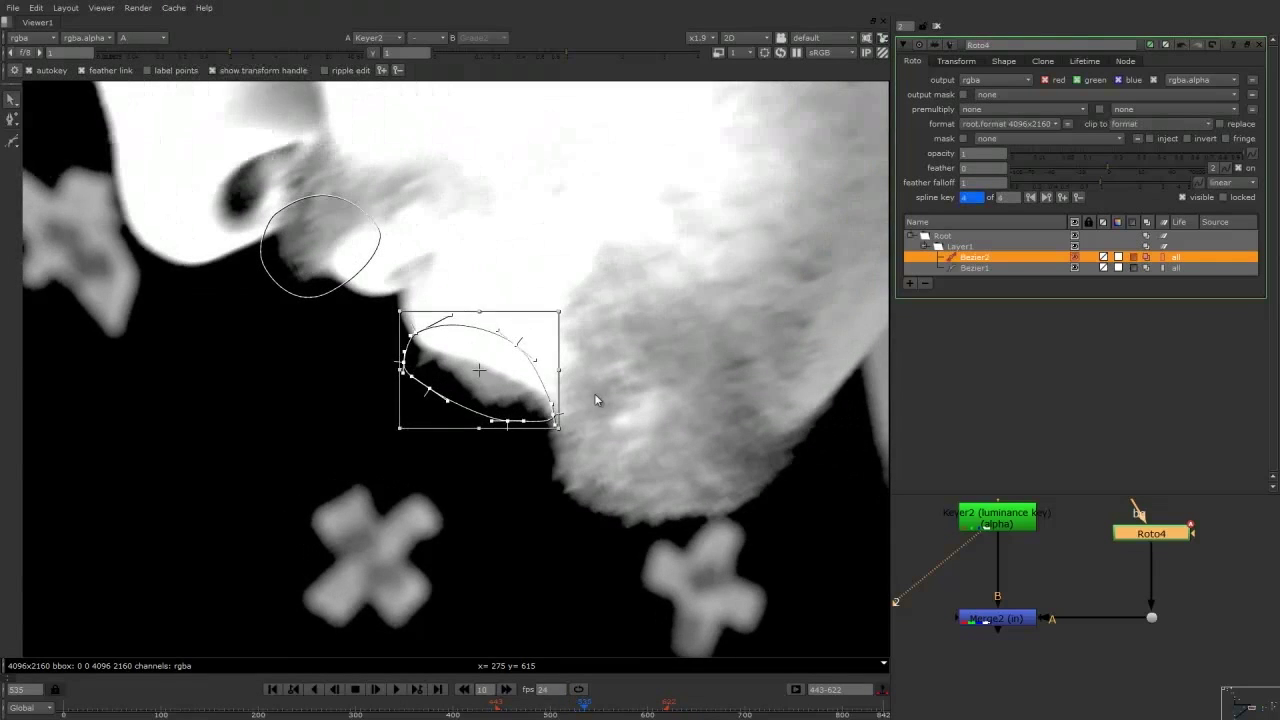
pyautogui.click(594, 393)
pyautogui.moveTo(554, 418); pyautogui.dragTo(557, 425)
# Reposition the lower Bezier over the hairs about every four frames after frame 535.
pyautogui.press('Right')
pyautogui.press('Right')
pyautogui.press('Right')
pyautogui.press('Right')
pyautogui.moveTo(589, 357); pyautogui.dragTo(592, 365)
pyautogui.press('Right')
pyautogui.press('Right')
pyautogui.press('Right')
pyautogui.press('Right')
pyautogui.moveTo(511, 328); pyautogui.dragTo(499, 420)
# At frame 551, fit the lower Bezier's lip-side point and lowest point to the hair edge.
pyautogui.hotkey('ctrl', 'a')
pyautogui.press('Right')
pyautogui.press('Right')
pyautogui.press('Right')
pyautogui.press('Right')
pyautogui.press('Right')
pyautogui.press('Right')
pyautogui.press('Right')
pyautogui.press('Right')
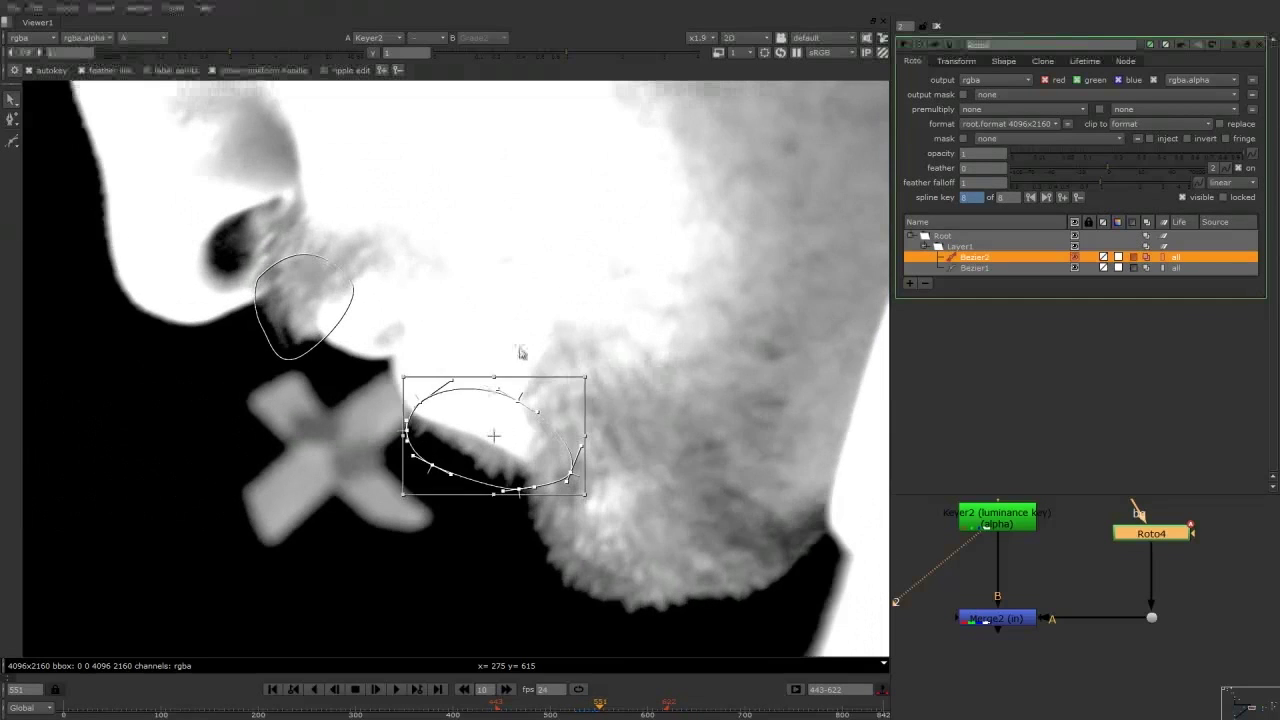
pyautogui.click(523, 352)
pyautogui.scroll(3, 412, 428)
pyautogui.moveTo(408, 424); pyautogui.dragTo(411, 429)
pyautogui.moveTo(561, 541); pyautogui.dragTo(557, 551)
# At frame 552, pull the lower Bezier's lip-side and lower outer points in toward the hairs.
pyautogui.press('Left')
pyautogui.press('Right')
pyautogui.moveTo(392, 434); pyautogui.dragTo(406, 430)
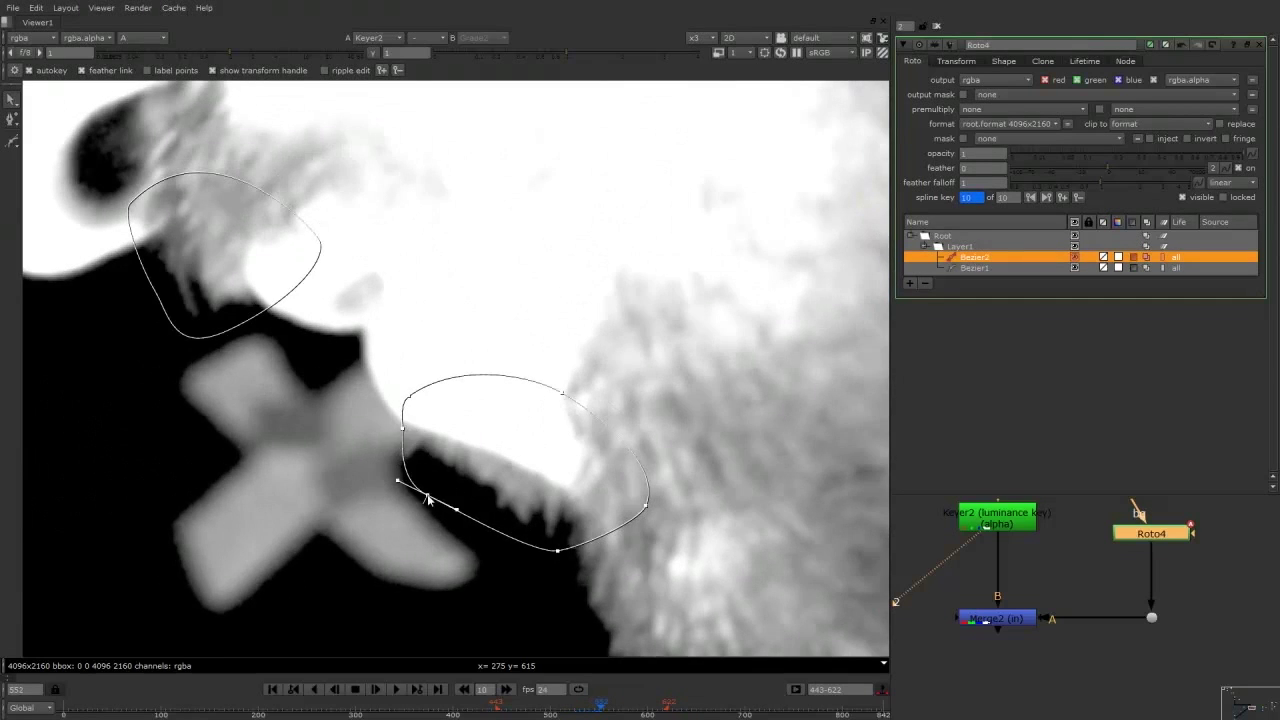
pyautogui.moveTo(428, 495); pyautogui.dragTo(451, 489)
pyautogui.moveTo(408, 430); pyautogui.dragTo(417, 424)
pyautogui.moveTo(409, 396); pyautogui.dragTo(423, 391)
# At frame 553, refit the lower Bezier's outer points and reshape the curve at its lowest point.
pyautogui.press('Right')
pyautogui.moveTo(446, 498); pyautogui.dragTo(454, 491)
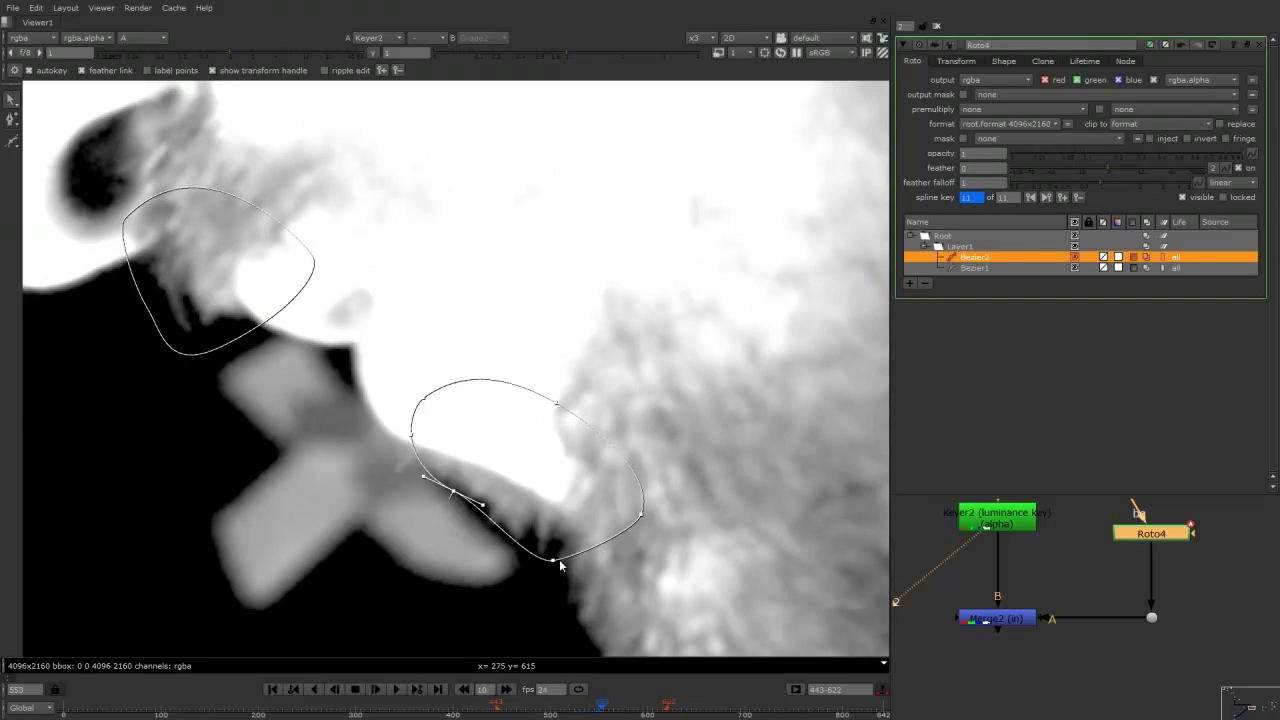
pyautogui.click(554, 560)
pyautogui.moveTo(529, 556); pyautogui.dragTo(486, 542)
pyautogui.moveTo(411, 433); pyautogui.dragTo(420, 436)
# Refit the lower Bezier's lowest point and lower outer point to the hairs through frame 555.
pyautogui.press('Right')
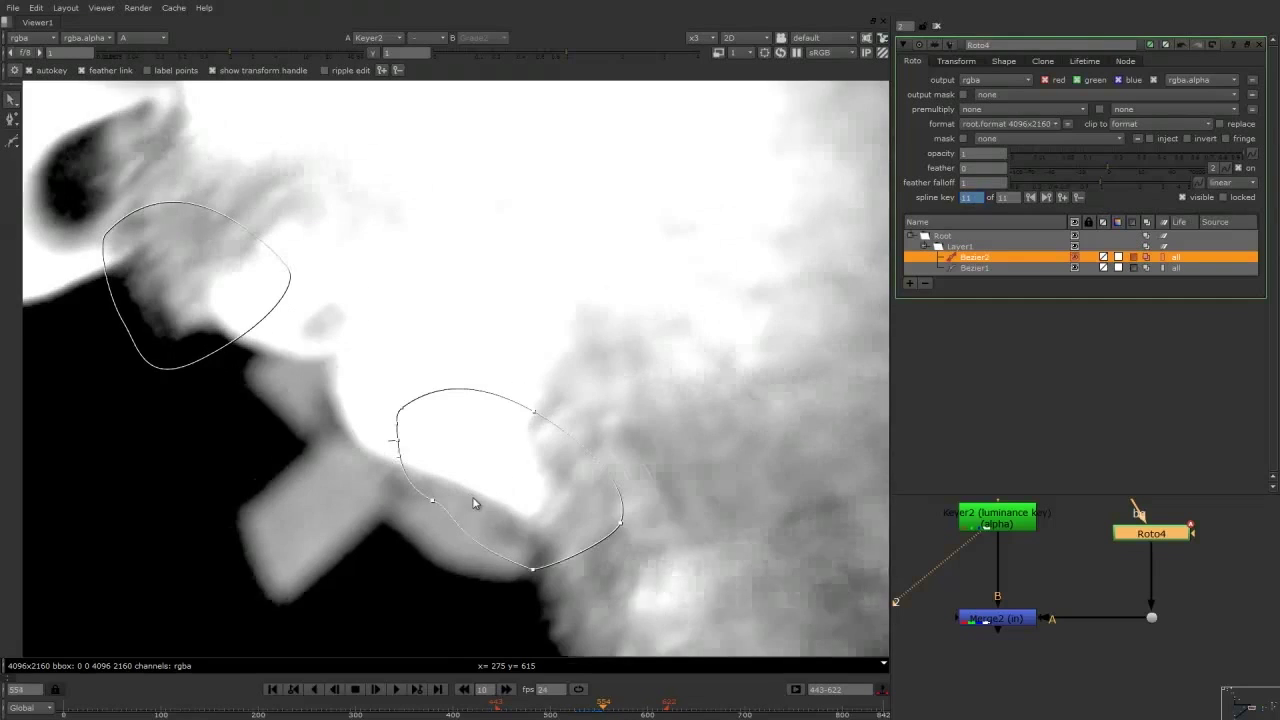
pyautogui.moveTo(534, 568); pyautogui.dragTo(546, 569)
pyautogui.press('Right')
pyautogui.moveTo(506, 548); pyautogui.dragTo(508, 427, button='middle')
pyautogui.press('Left')
pyautogui.press('Right')
pyautogui.moveTo(547, 450); pyautogui.dragTo(525, 475)
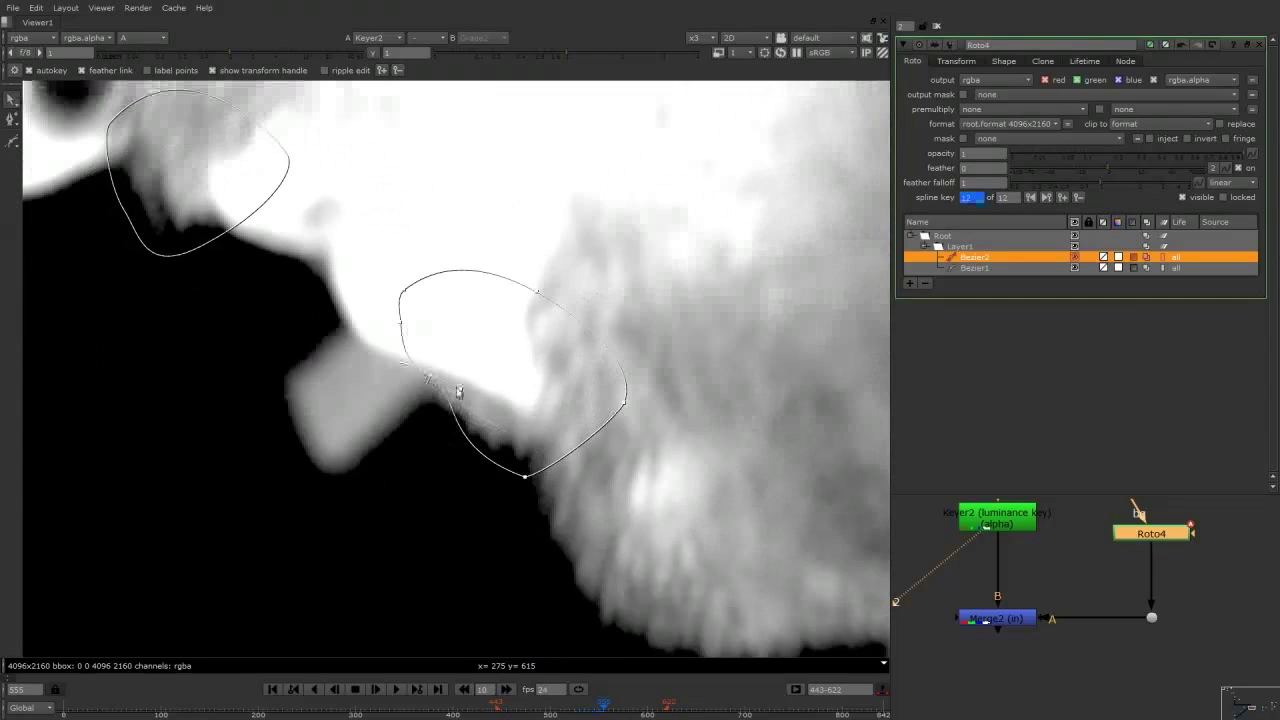
pyautogui.moveTo(436, 382); pyautogui.dragTo(432, 379)
# At frame 559, move the lower Bezier's lower outer point outside the hair tips.
pyautogui.press('Right')
pyautogui.press('Right')
pyautogui.moveTo(456, 326); pyautogui.dragTo(446, 374, button='middle')
pyautogui.press('Right')
pyautogui.press('Right')
pyautogui.moveTo(404, 385); pyautogui.dragTo(393, 431)
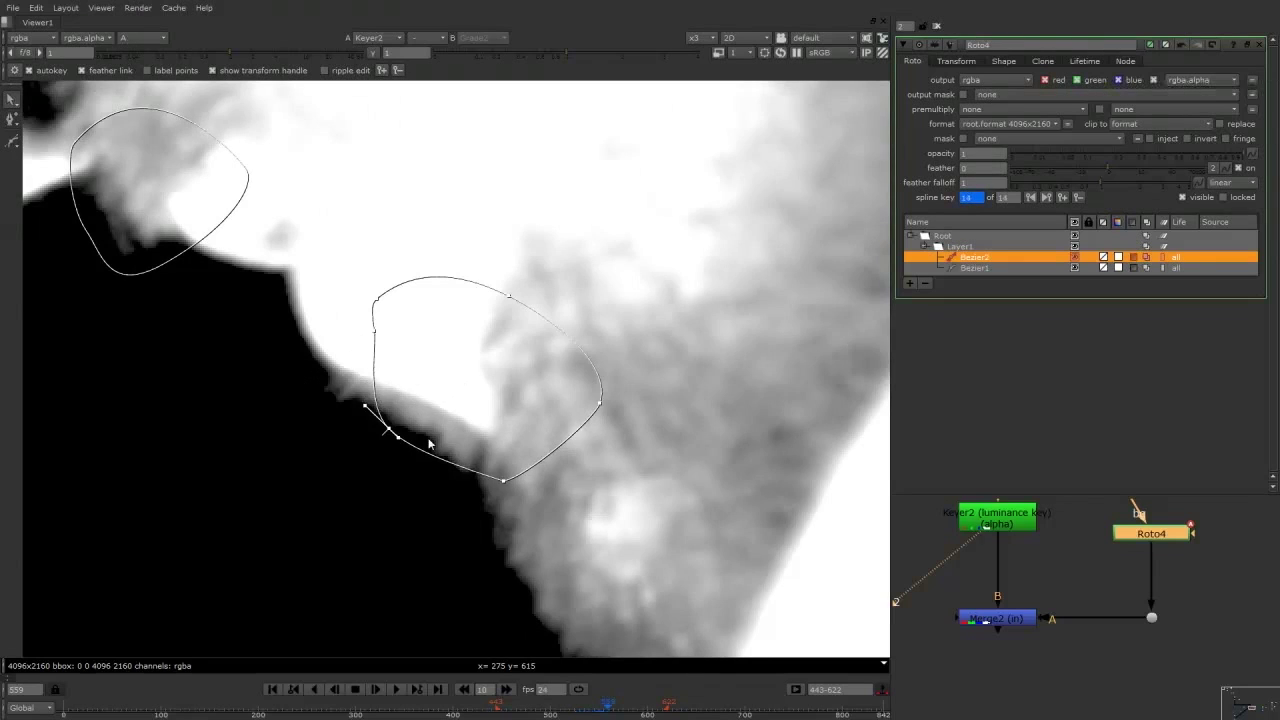
# Step back to frame 557 and refit the lower Bezier's outer and lowest points along the hair tips.
pyautogui.scroll(-5, 411, 409)
pyautogui.moveTo(439, 338); pyautogui.dragTo(443, 378)
pyautogui.press('Left')
pyautogui.scroll(3, 451, 420)
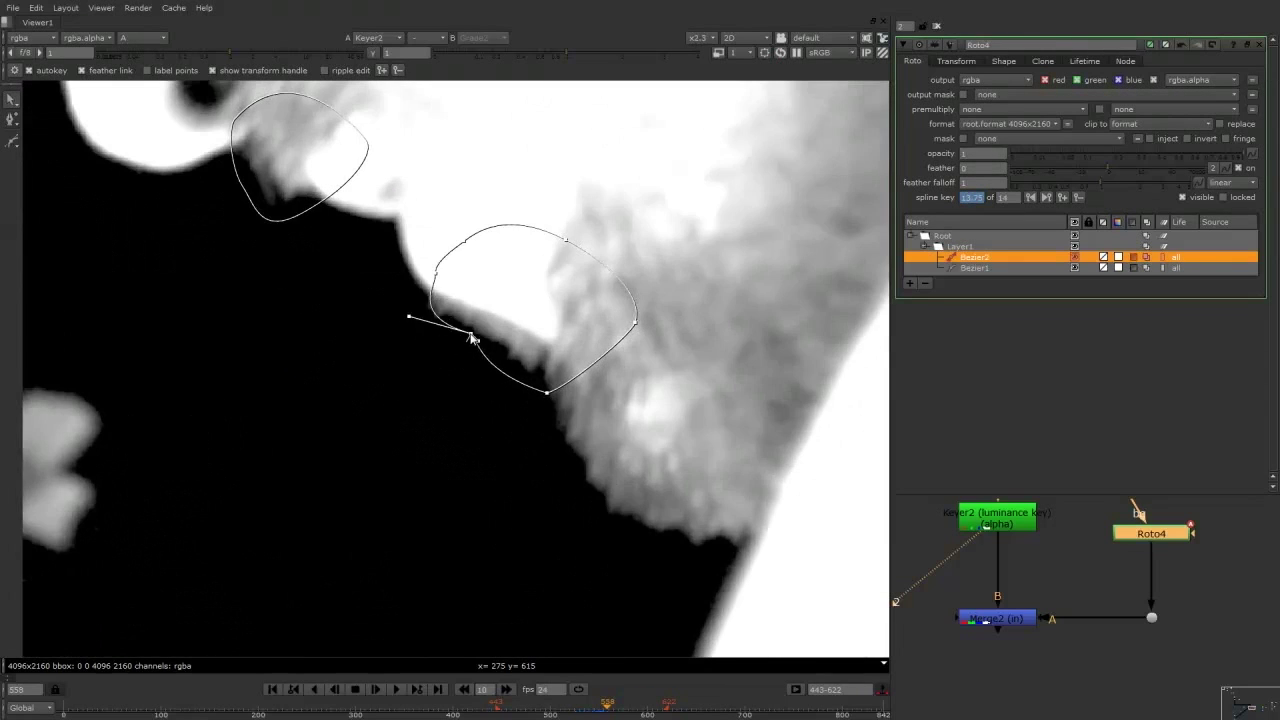
pyautogui.press('Left')
pyautogui.moveTo(474, 336); pyautogui.dragTo(464, 302)
pyautogui.click(443, 317)
pyautogui.moveTo(562, 369); pyautogui.dragTo(573, 371)
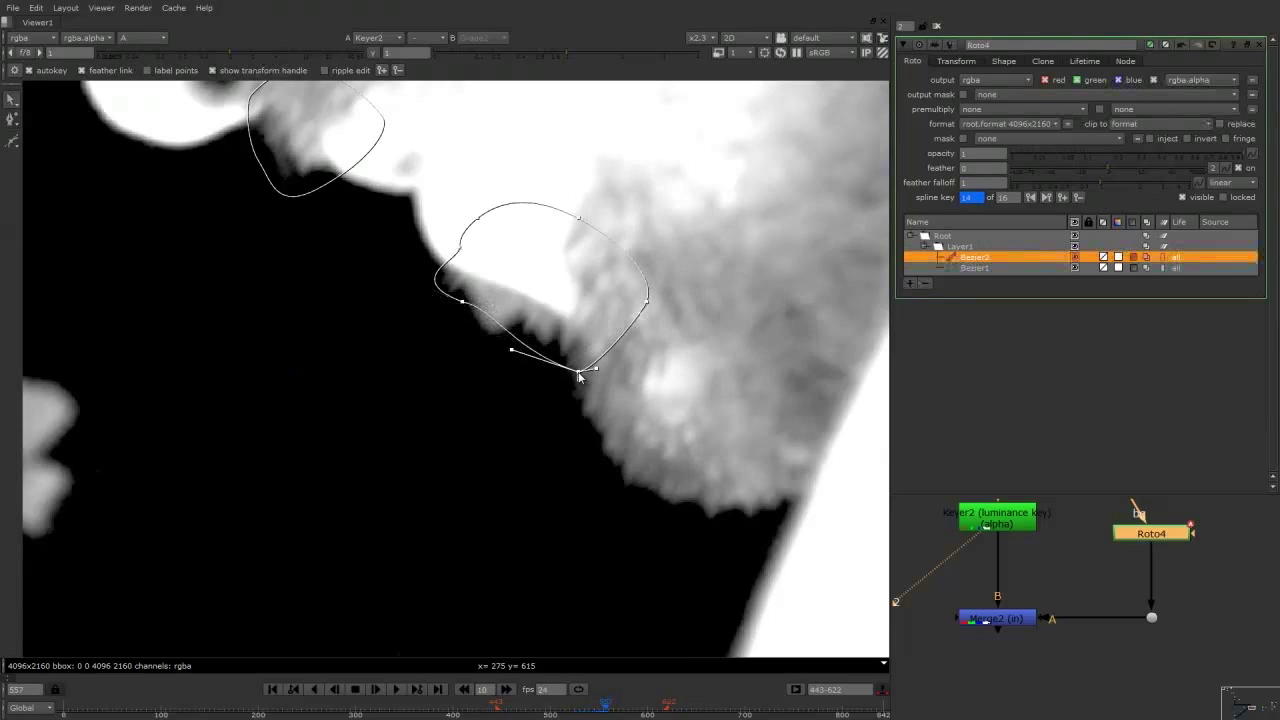
pyautogui.moveTo(470, 308); pyautogui.dragTo(514, 348)
pyautogui.click(571, 370)
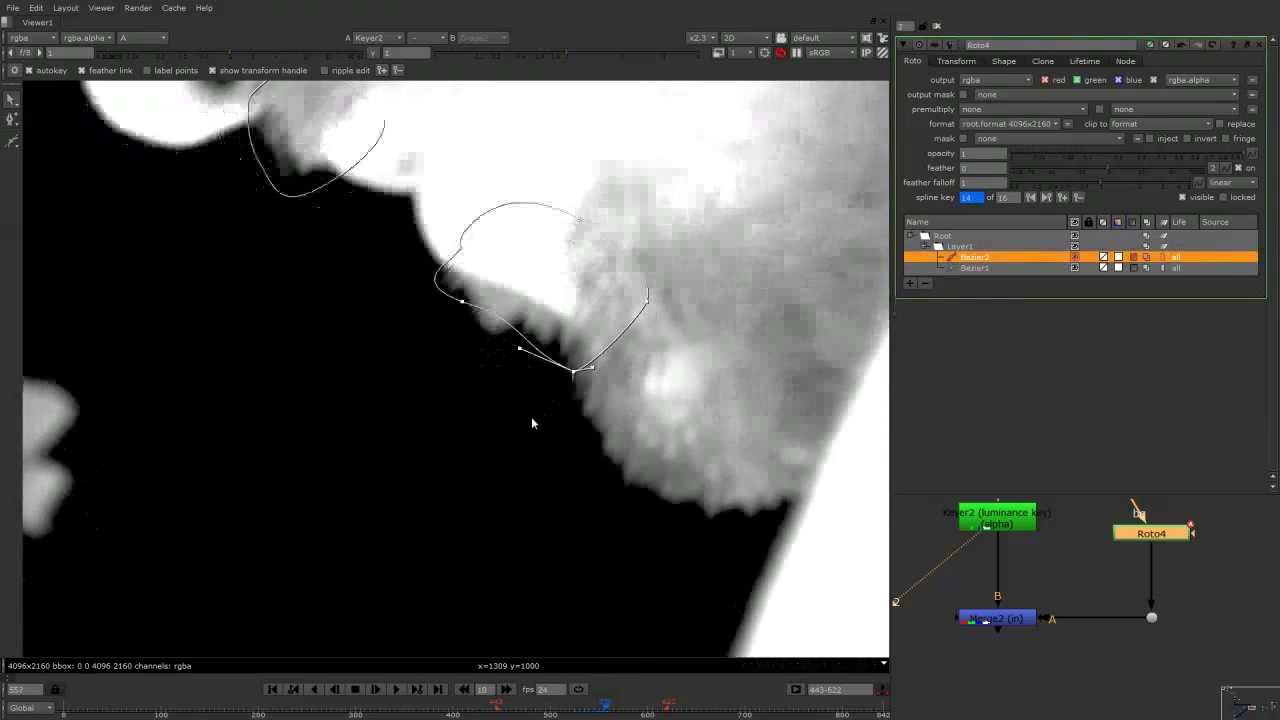
pyautogui.press('Left')
pyautogui.press('Right')
# Continue keyframing the lower Bezier's outer and lowest points past frame 557 to enclose the hairs.
pyautogui.press('Right')
pyautogui.press('Right')
pyautogui.press('Right')
pyautogui.moveTo(439, 374); pyautogui.dragTo(386, 383)
pyautogui.press('Right')
pyautogui.press('Right')
pyautogui.press('Right')
pyautogui.press('Right')
pyautogui.press('Right')
pyautogui.moveTo(386, 383); pyautogui.dragTo(639, 375, button='middle')
pyautogui.moveTo(549, 344); pyautogui.dragTo(543, 350)
pyautogui.moveTo(646, 379); pyautogui.dragTo(646, 403)
# At frame 567, shift the whole lower Bezier up and refit its outer and lowest points.
pyautogui.press('Right')
pyautogui.press('Right')
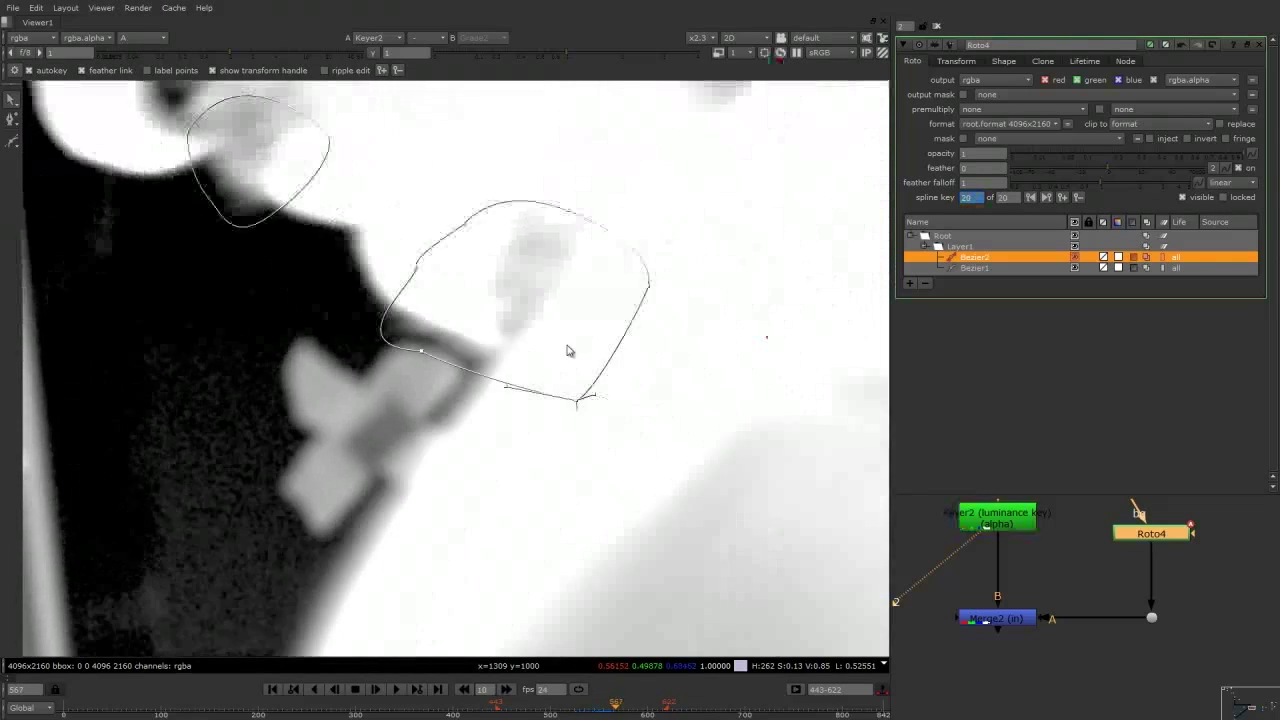
pyautogui.hotkey('ctrl', 'a')
pyautogui.moveTo(547, 328); pyautogui.dragTo(543, 318)
pyautogui.click(432, 352)
pyautogui.click(415, 344)
pyautogui.moveTo(416, 345); pyautogui.dragTo(418, 340)
pyautogui.moveTo(570, 395); pyautogui.dragTo(588, 376)
# At frame 568, adjust the lower Bezier's outer point, and at frame 569 shift the whole shape slightly.
pyautogui.press('Right')
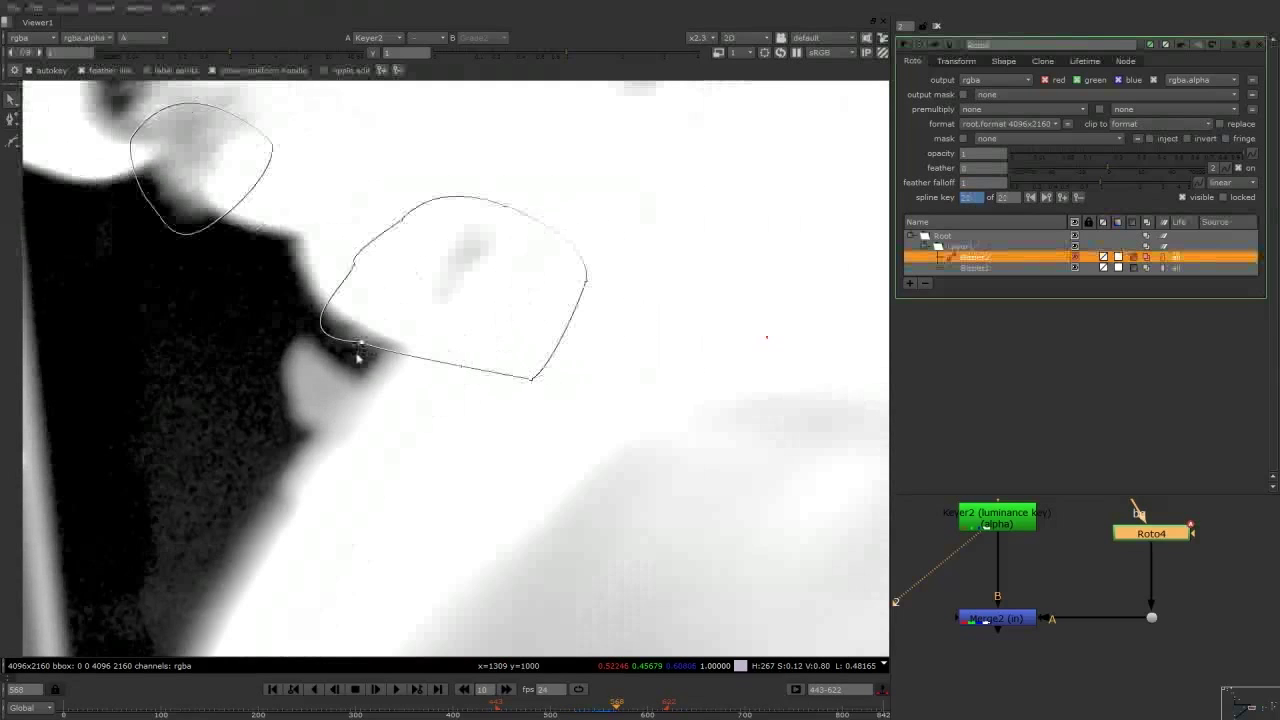
pyautogui.moveTo(358, 350); pyautogui.dragTo(368, 361)
pyautogui.press('Right')
pyautogui.moveTo(371, 364); pyautogui.dragTo(600, 416, button='middle')
pyautogui.hotkey('ctrl', 'a')
pyautogui.moveTo(596, 376); pyautogui.dragTo(586, 374)
# Compare the lower Bezier with the colour image at frame 570 and review its fit back to frame 525 and forward to 533.
pyautogui.press('Right')
pyautogui.press('a')
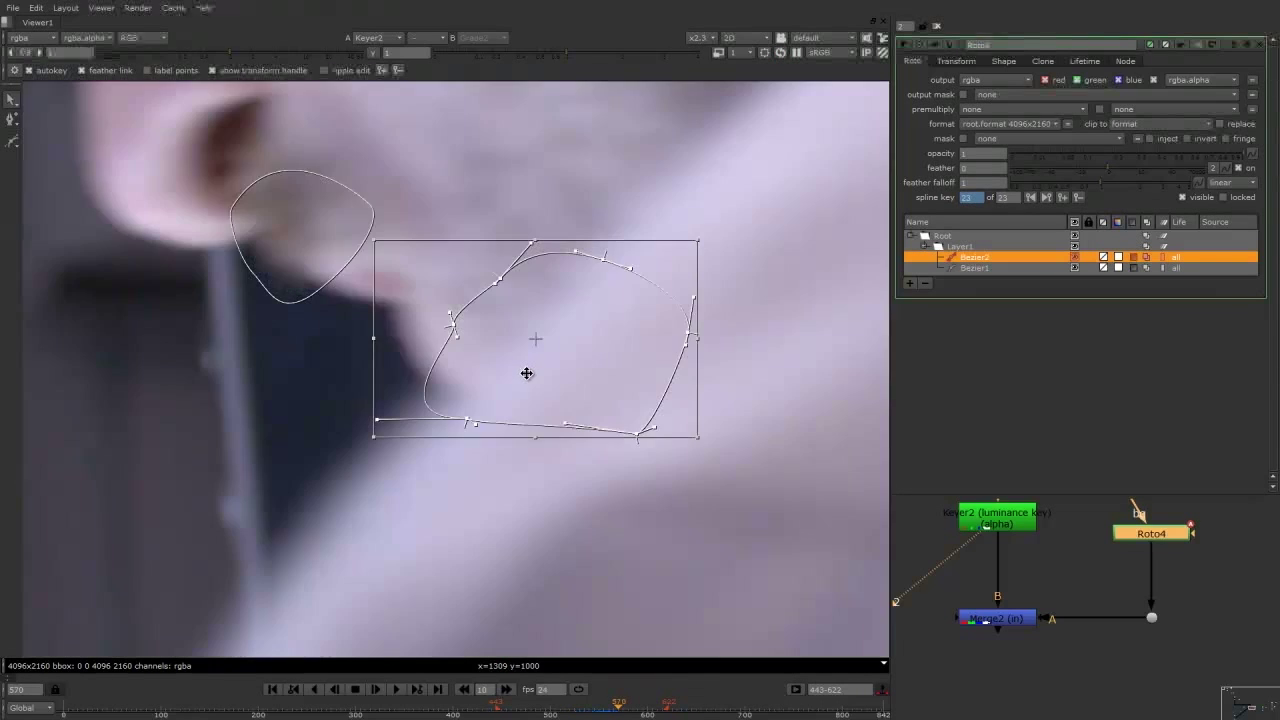
pyautogui.press('a')
pyautogui.press('Right')
pyautogui.press('Right')
pyautogui.press('Right')
pyautogui.scroll(-4, 516, 403)
pyautogui.press('Left')
pyautogui.press('Left')
pyautogui.press('Left')
pyautogui.press('Left')
pyautogui.press('Left')
pyautogui.press('Left')
pyautogui.press('Left')
pyautogui.press('Left')
pyautogui.press('Left')
pyautogui.press('Left')
pyautogui.press('Left')
pyautogui.press('Left')
pyautogui.press('Left')
pyautogui.press('Left')
pyautogui.press('Left')
pyautogui.press('Left')
pyautogui.press('Left')
pyautogui.press('Left')
pyautogui.press('Left')
pyautogui.press('Left')
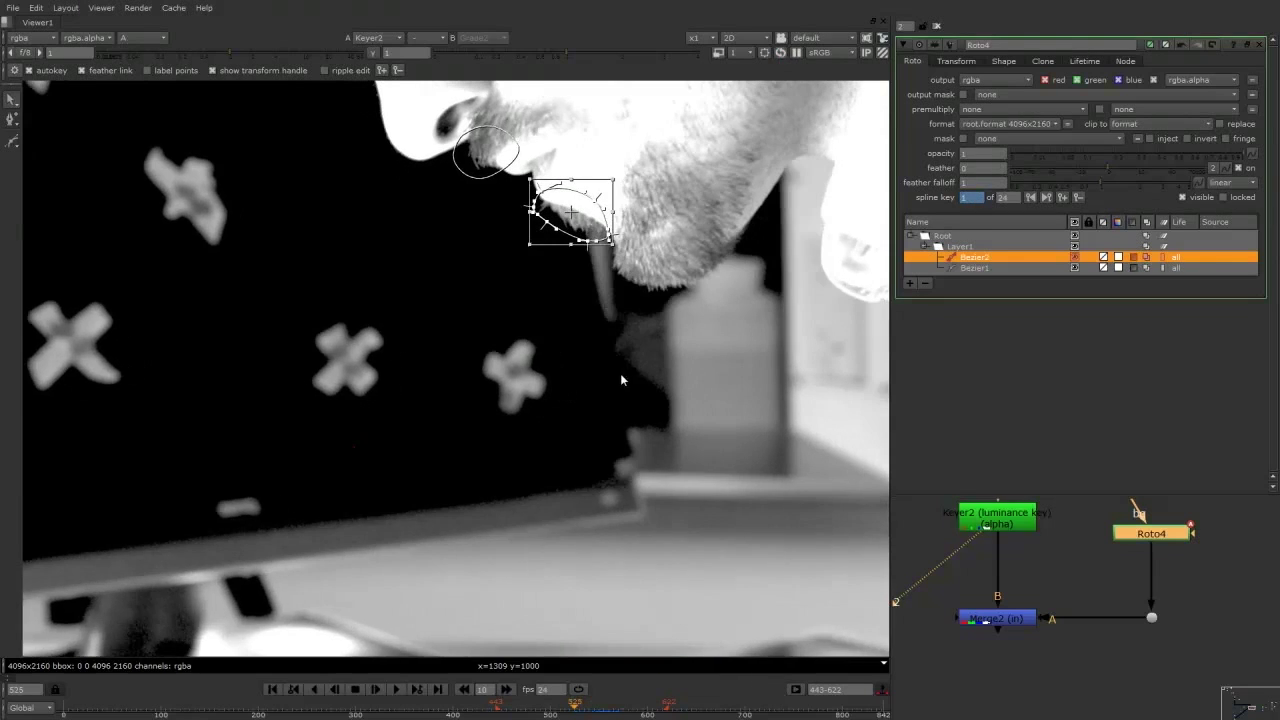
pyautogui.press('Right')
pyautogui.press('Right')
pyautogui.press('Right')
pyautogui.press('Right')
pyautogui.press('Right')
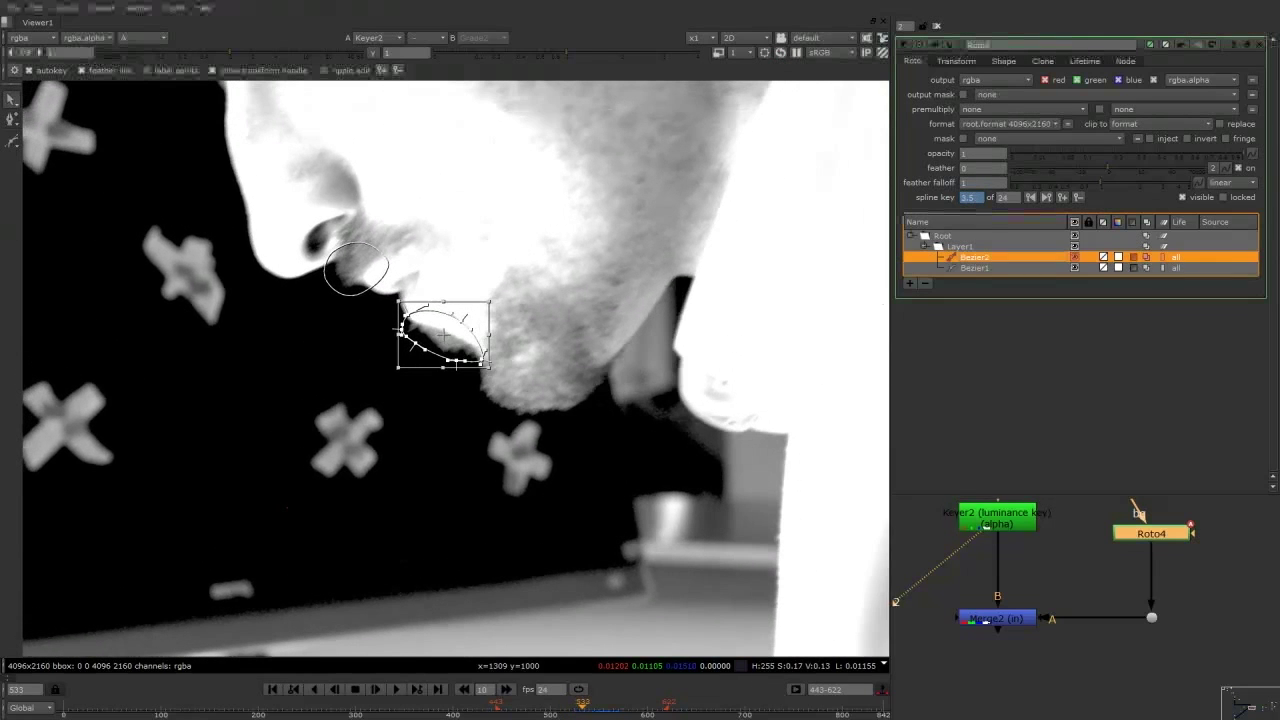
# Deselect the Bezier shapes and view the image in colour at frame 533.
pyautogui.click(665, 395)
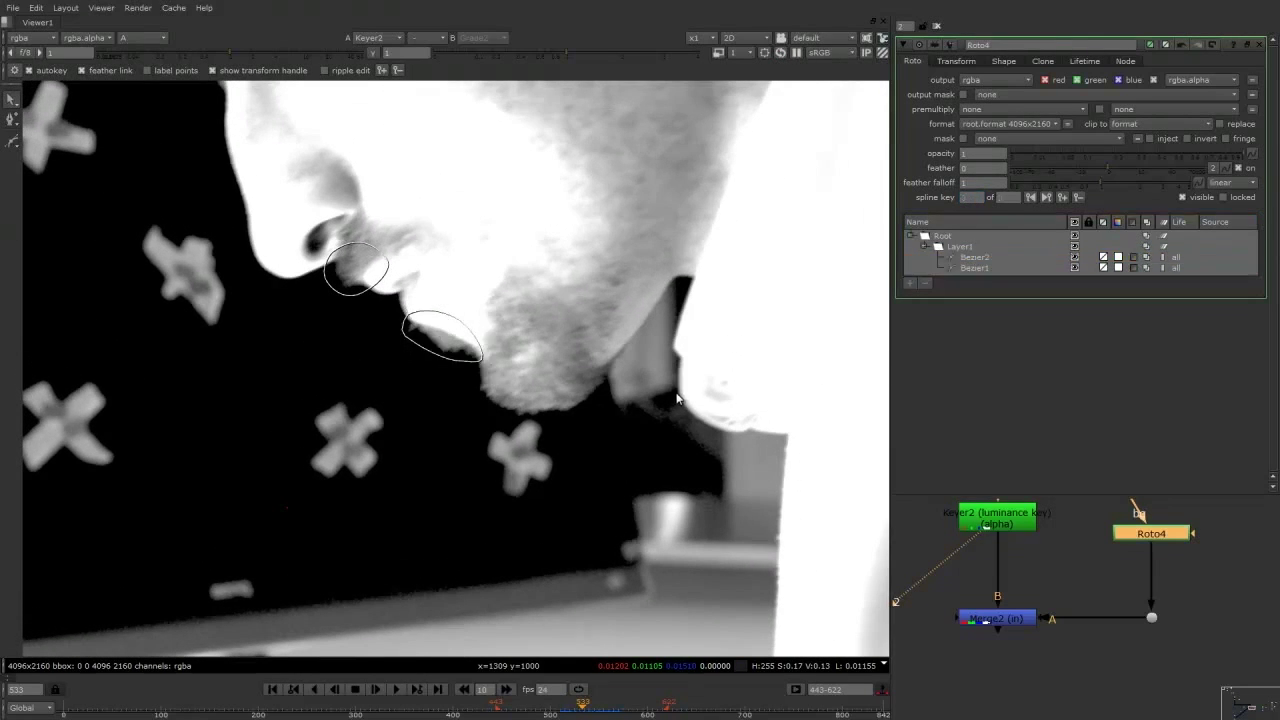
pyautogui.press('a')
pyautogui.scroll(-1, 1034, 538)
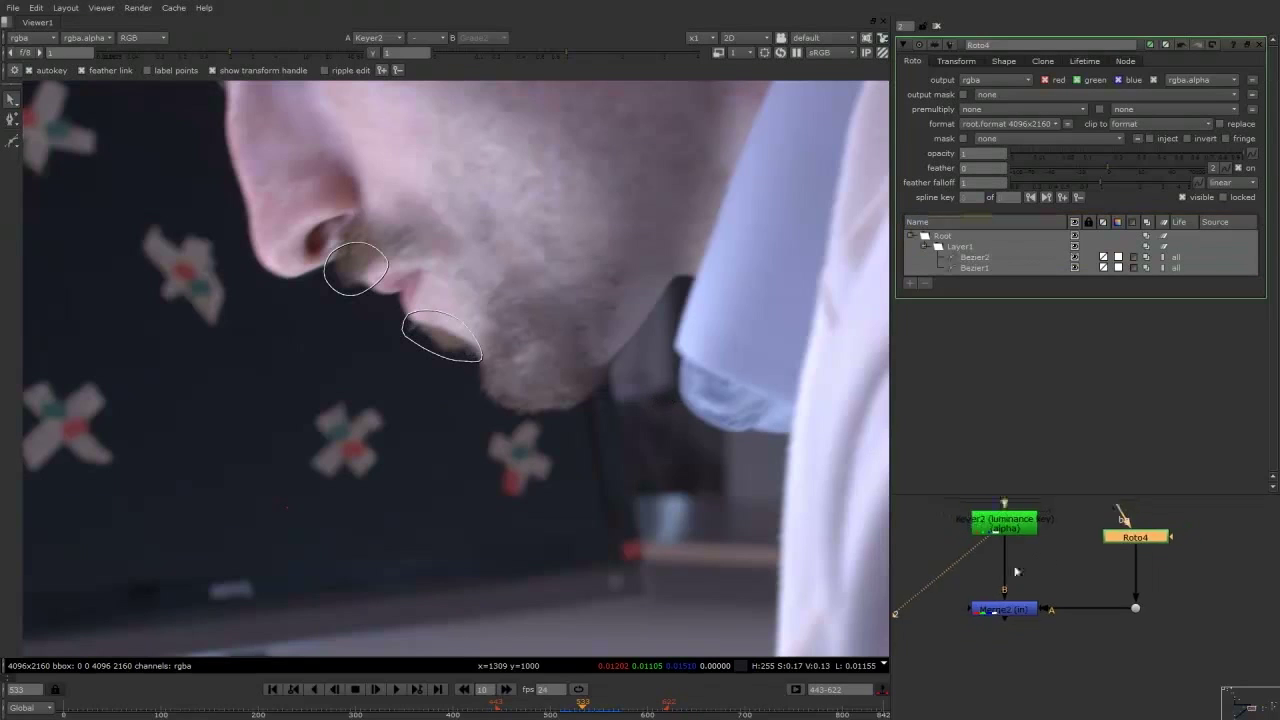
# View the roto-limited luminance key at Merge2, and compare it with the base matte from Roto_Guy.
pyautogui.moveTo(1014, 571); pyautogui.dragTo(1025, 488, button='middle')
pyautogui.click(1003, 531)
pyautogui.press('2')
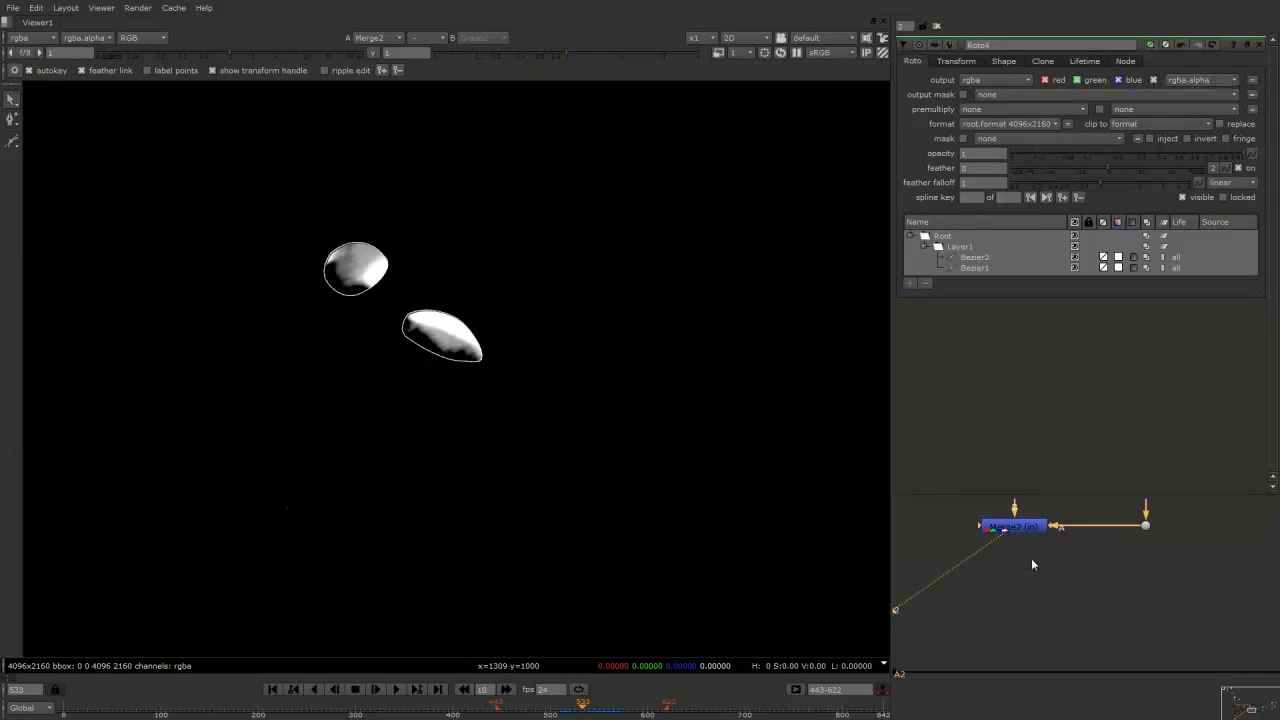
pyautogui.moveTo(1023, 554); pyautogui.dragTo(1168, 564)
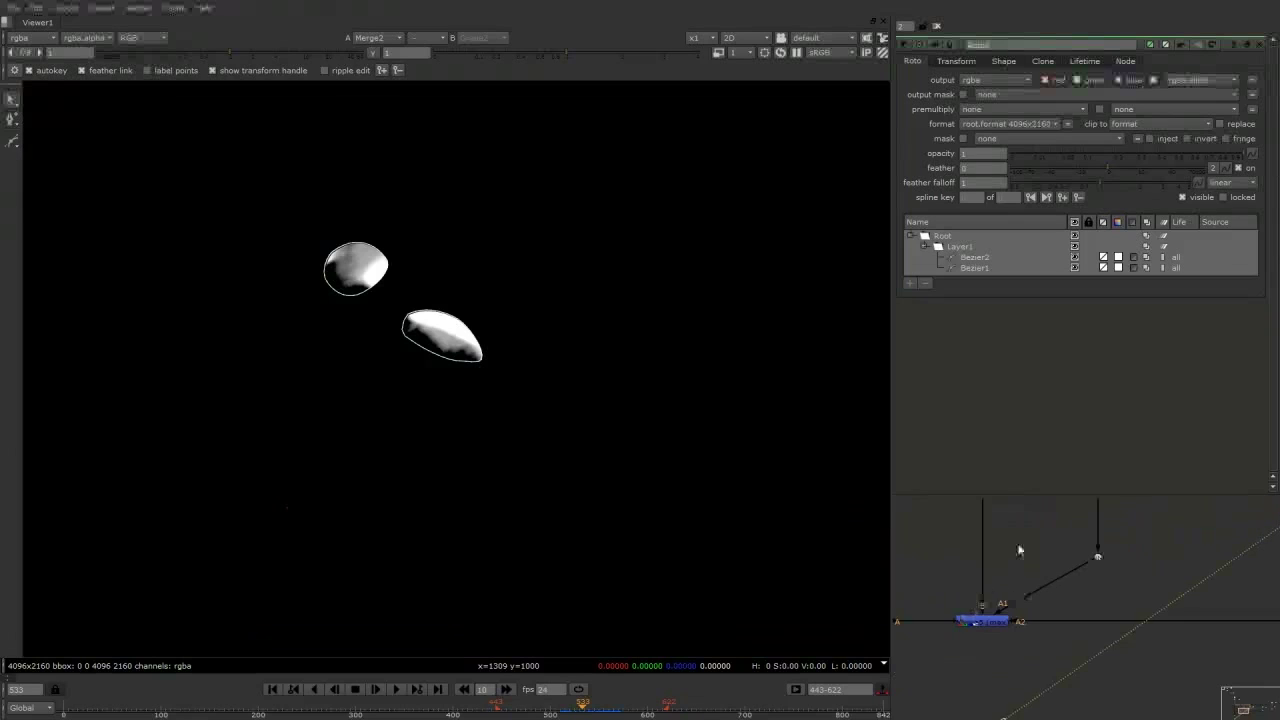
pyautogui.scroll(-3, 1019, 550)
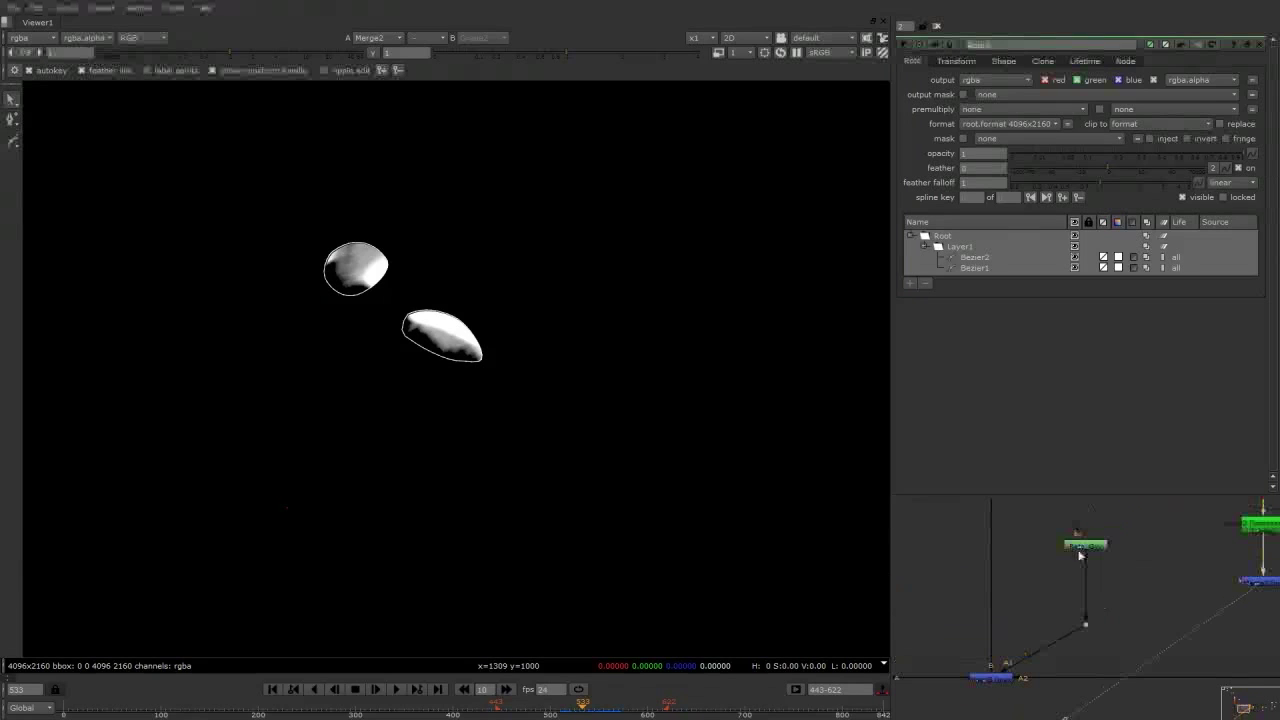
pyautogui.click(1080, 542)
pyautogui.press('1')
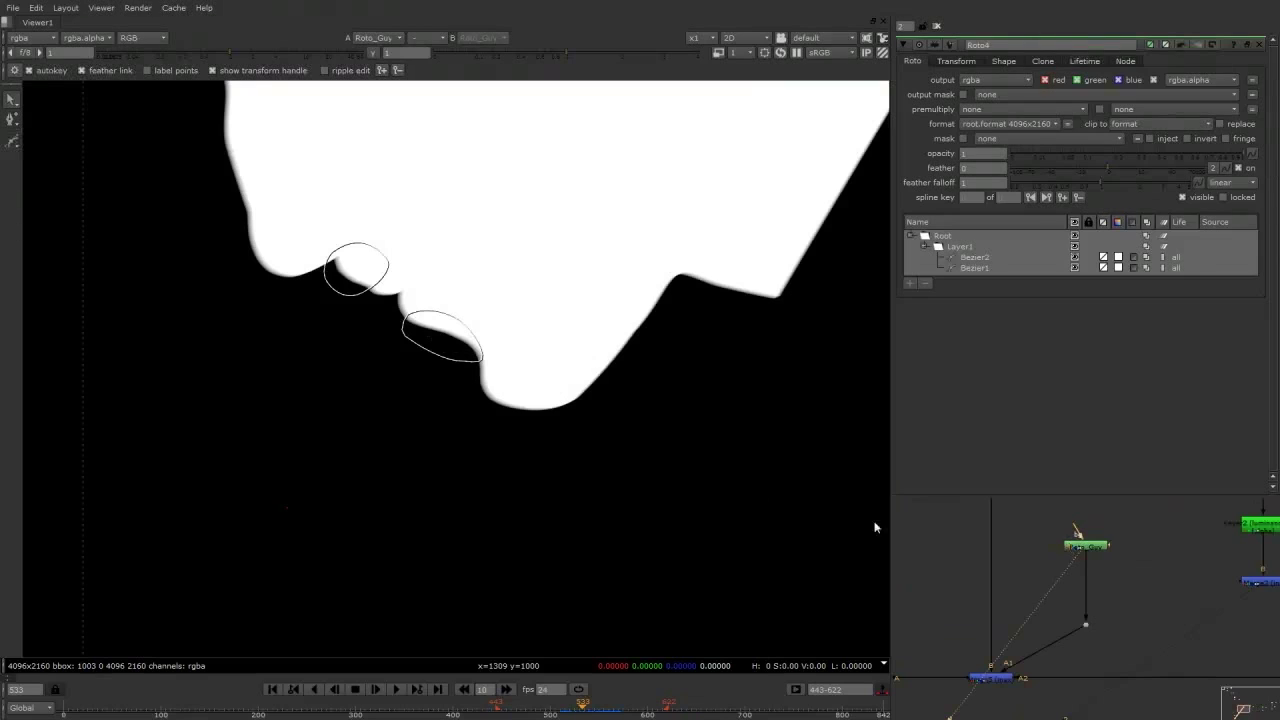
# Connect Merge2 as an additional A input of Merge5, view the combined matte, and route the new wire through a dot.
pyautogui.moveTo(1069, 587); pyautogui.dragTo(1017, 545, button='middle')
pyautogui.click(921, 641)
pyautogui.moveTo(921, 641); pyautogui.dragTo(956, 570, button='middle')
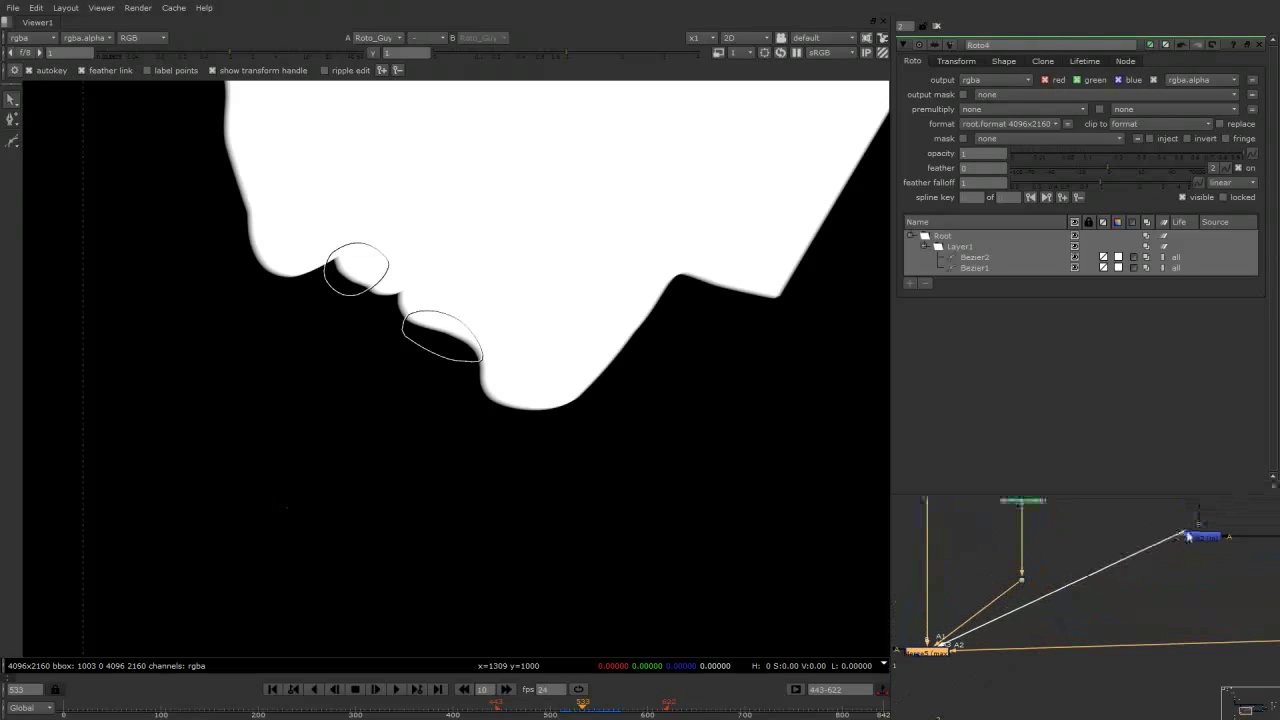
pyautogui.moveTo(929, 648); pyautogui.dragTo(980, 607, button='middle')
pyautogui.moveTo(980, 607); pyautogui.dragTo(980, 596, button='middle')
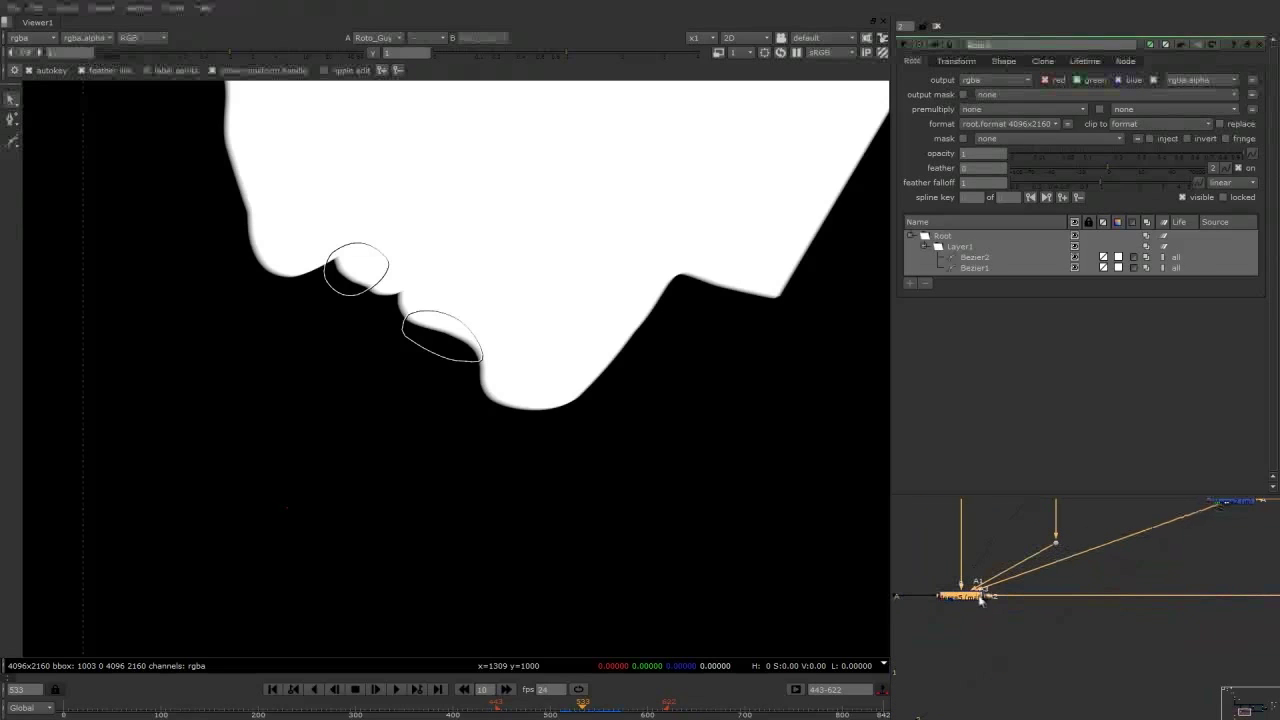
pyautogui.press('1')
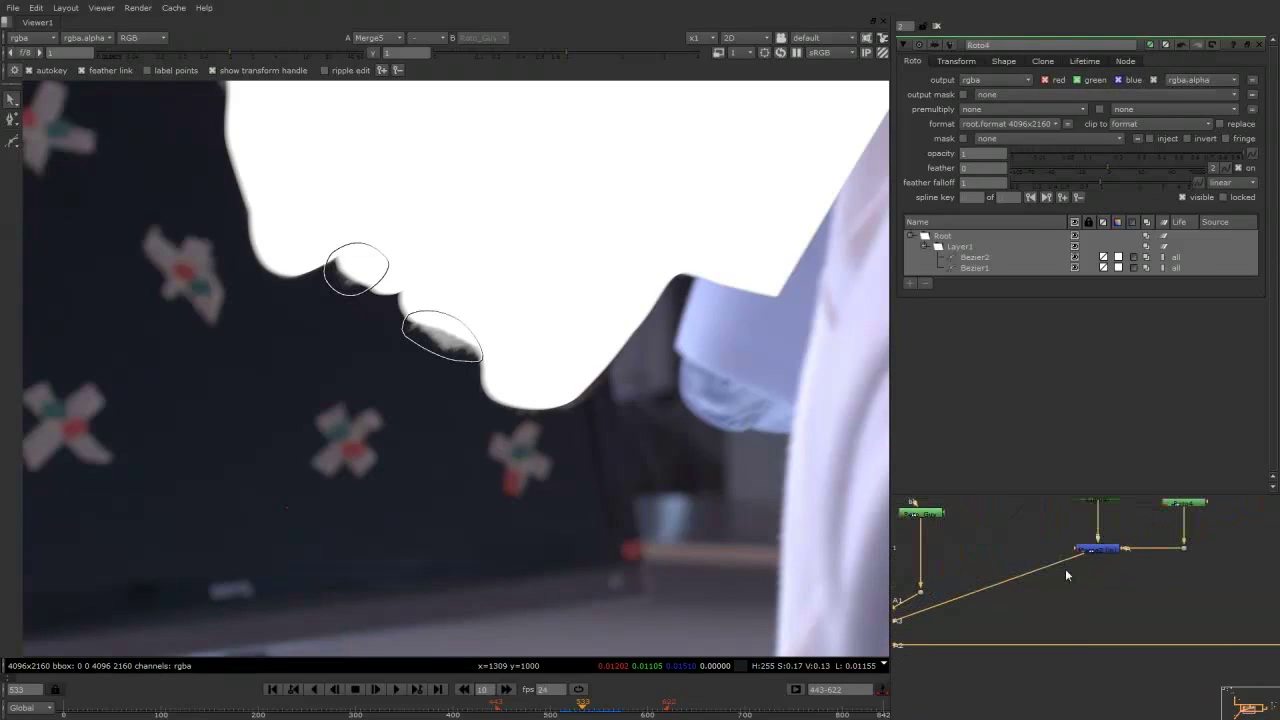
pyautogui.keyDown('ctrl'); pyautogui.moveTo(991, 587); pyautogui.dragTo(1103, 607); pyautogui.keyUp('ctrl')
pyautogui.moveTo(1092, 565); pyautogui.dragTo(1174, 604, button='middle')
# View the Roto_Guy matte, the Keyer2 luminance key and the Merge2 result in turn.
pyautogui.click(1008, 558)
pyautogui.press('1')
pyautogui.moveTo(1198, 562); pyautogui.dragTo(1106, 549, button='middle')
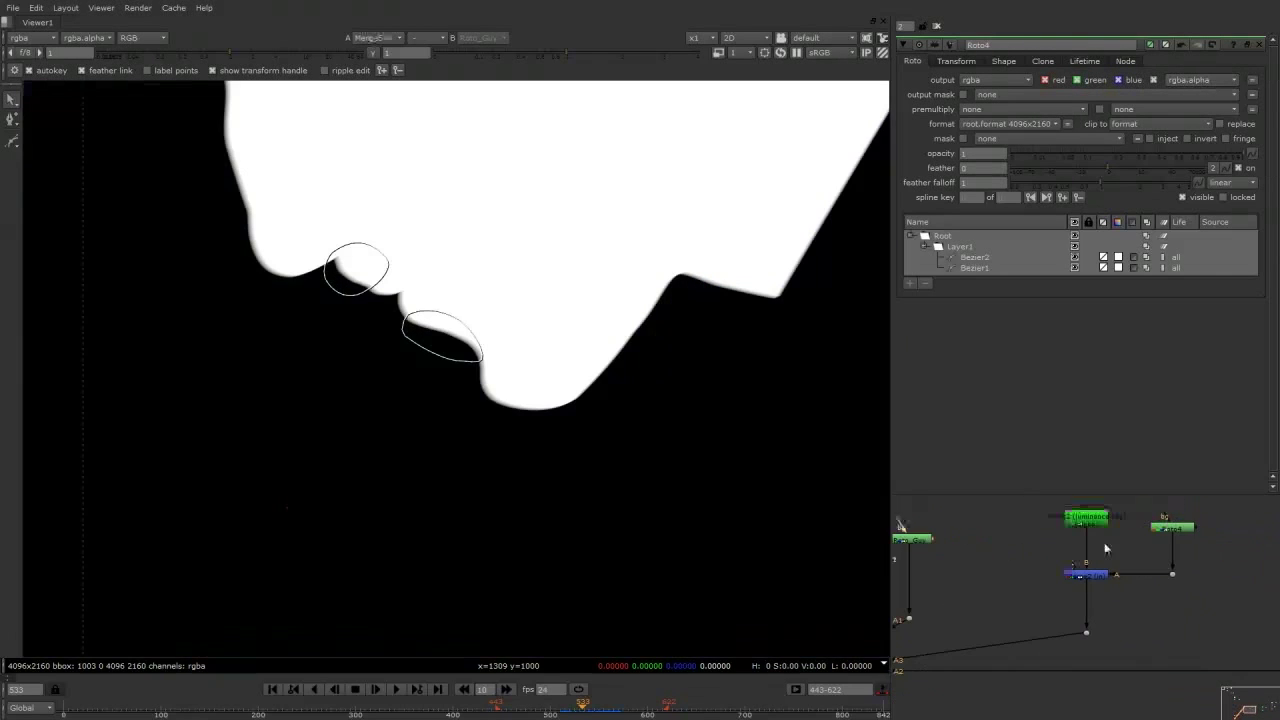
pyautogui.press('1')
pyautogui.click(1086, 525)
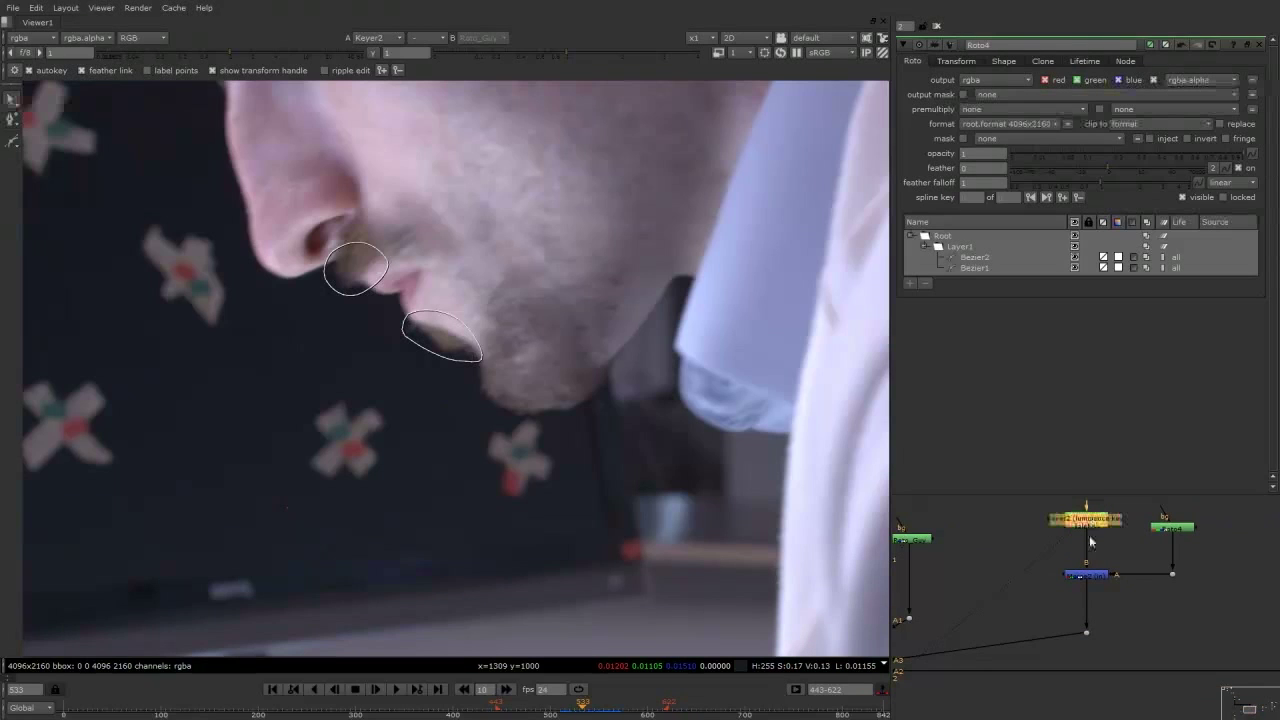
pyautogui.click(1085, 576)
pyautogui.press('1')
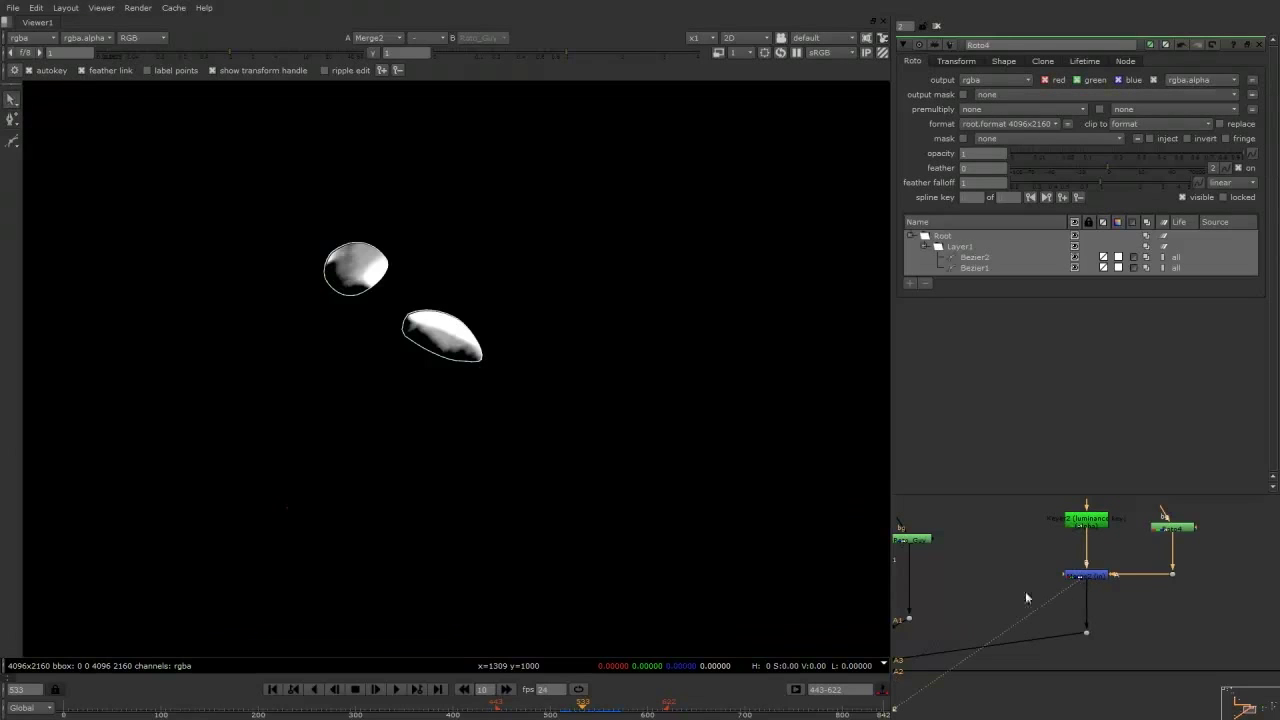
# View the combined matte at Merge5, checking the hair areas against the whole head.
pyautogui.moveTo(1042, 568); pyautogui.dragTo(1194, 492, button='middle')
pyautogui.moveTo(1004, 597); pyautogui.dragTo(1009, 602)
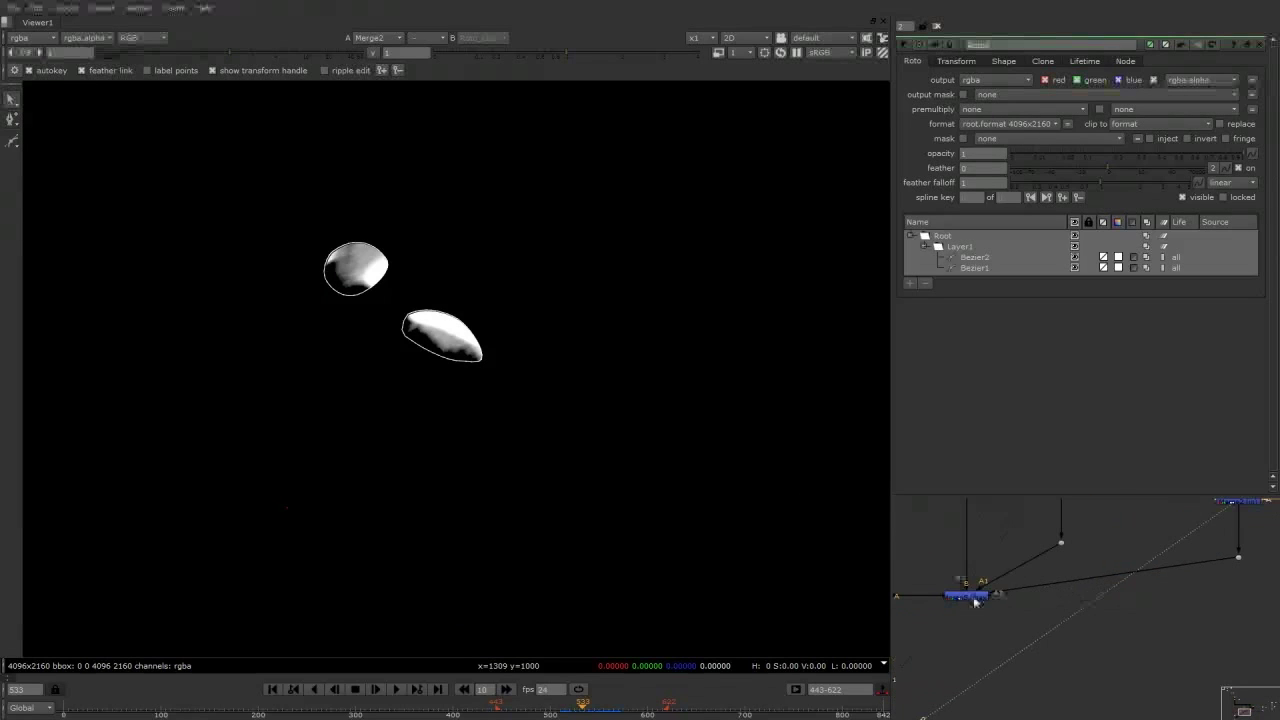
pyautogui.click(970, 598)
pyautogui.press('1')
pyautogui.scroll(-3, 800, 487)
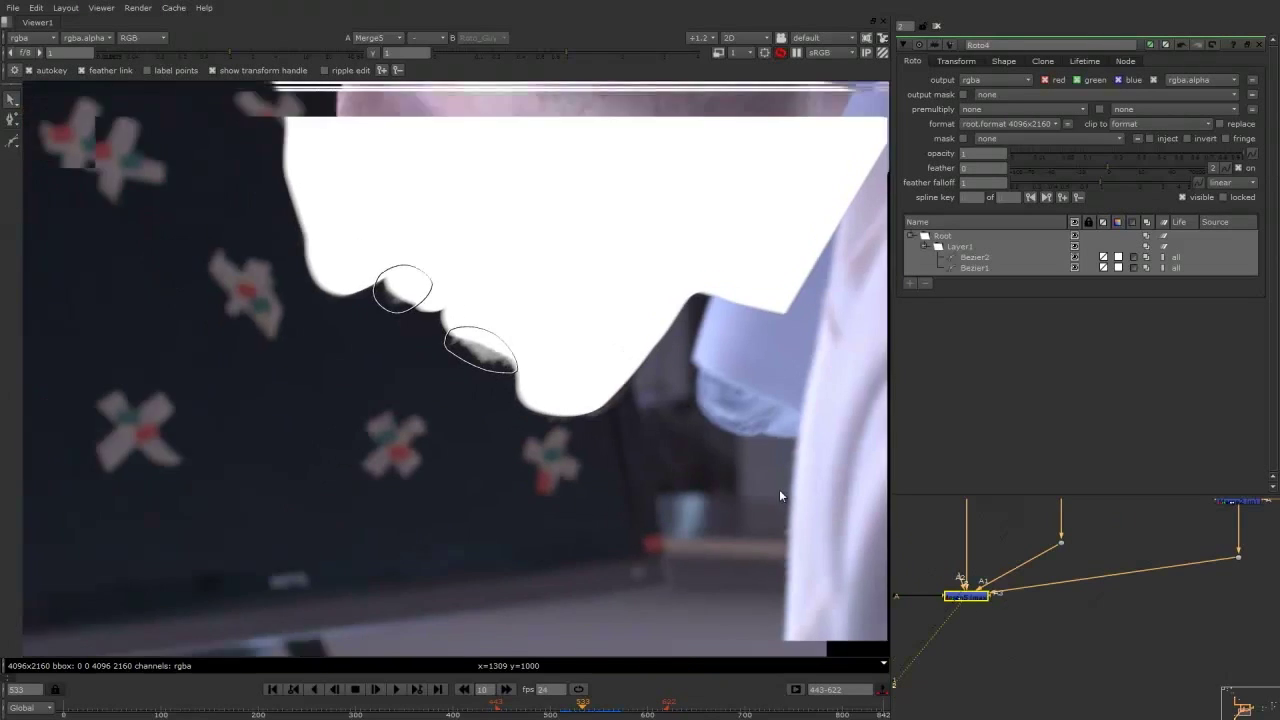
pyautogui.moveTo(973, 548); pyautogui.dragTo(1030, 527, button='middle')
pyautogui.click(1020, 572)
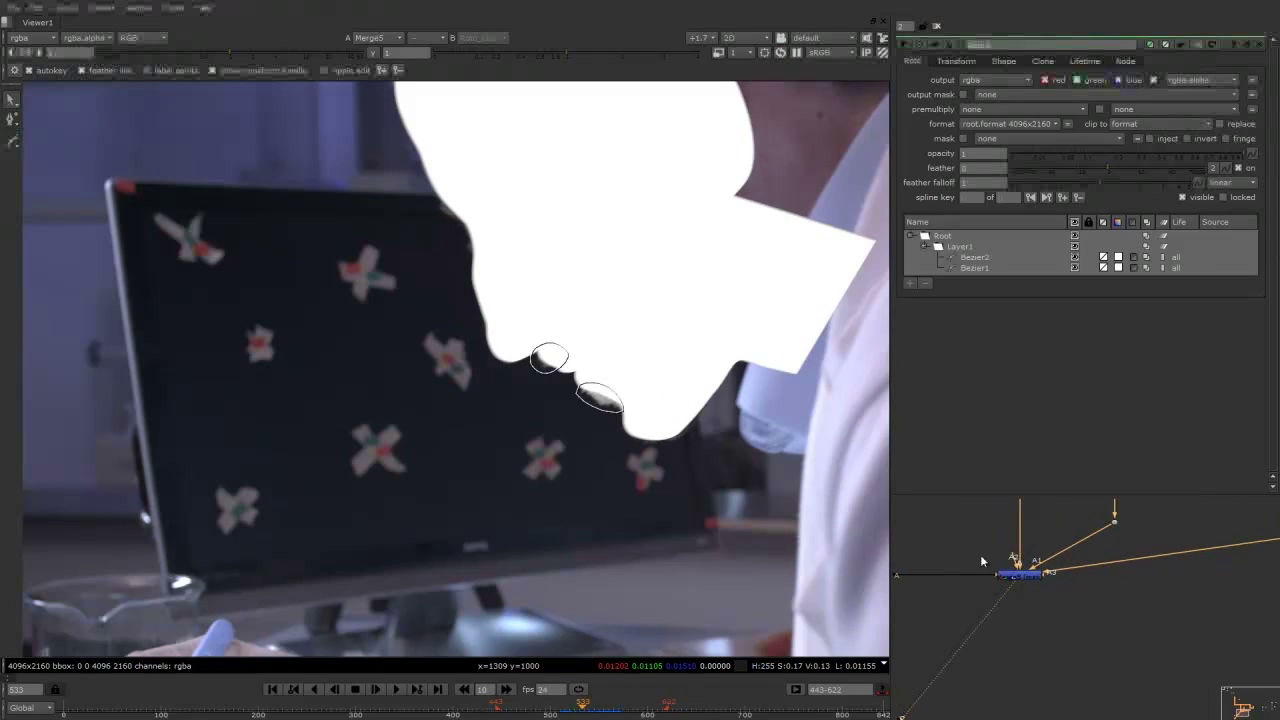
# View the Copy node and the Premult1 cutout downstream of Merge5, with the viewer overlays turned off.
pyautogui.moveTo(908, 586); pyautogui.dragTo(1063, 595, button='middle')
pyautogui.click(994, 589)
pyautogui.press('1')
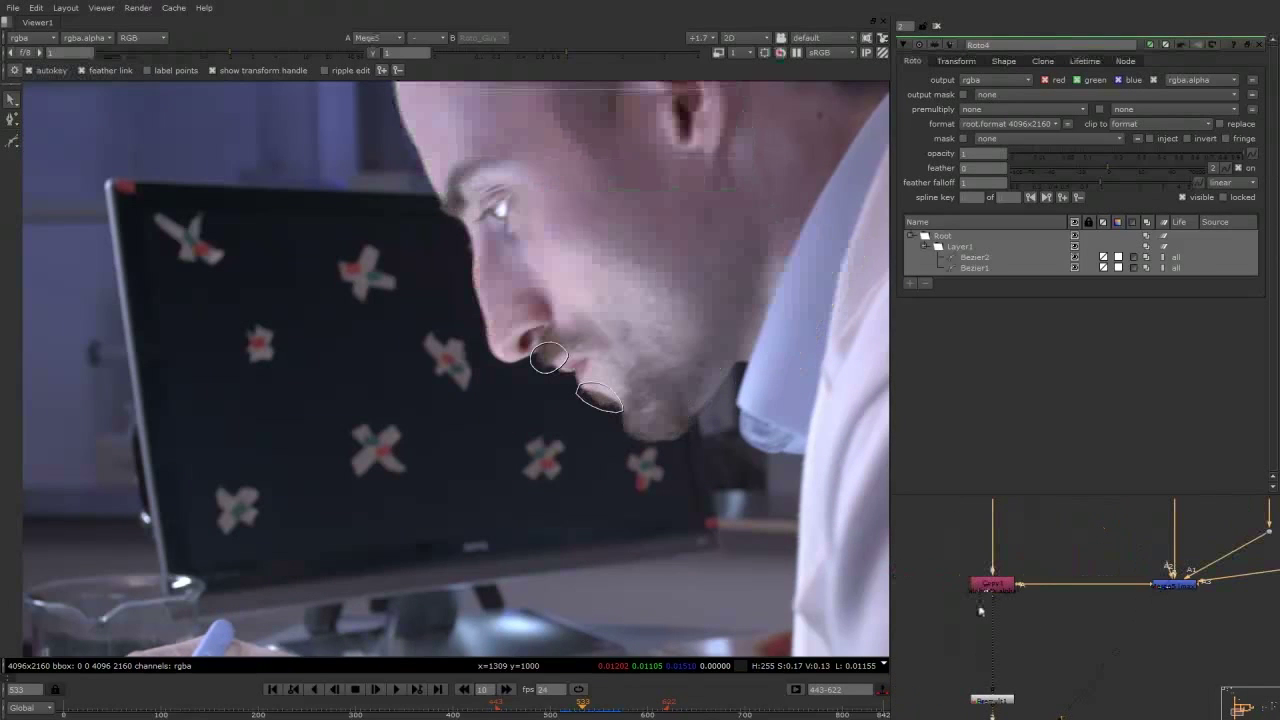
pyautogui.moveTo(981, 658); pyautogui.dragTo(1011, 599, button='middle')
pyautogui.click(1020, 640)
pyautogui.press('1')
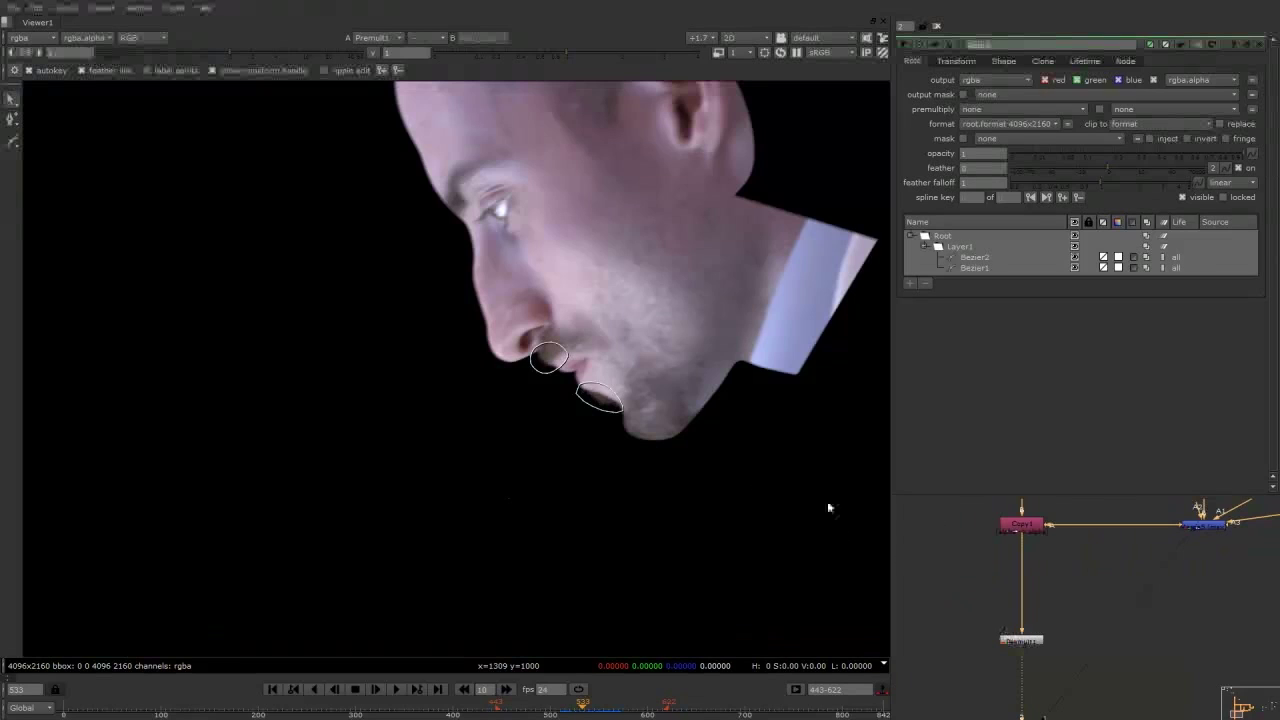
pyautogui.press('o')
# Trace the Roto_Guy branch and the roto-limited luminance key branch feeding Merge5 in the node graph.
pyautogui.moveTo(1206, 590); pyautogui.dragTo(998, 660, button='middle')
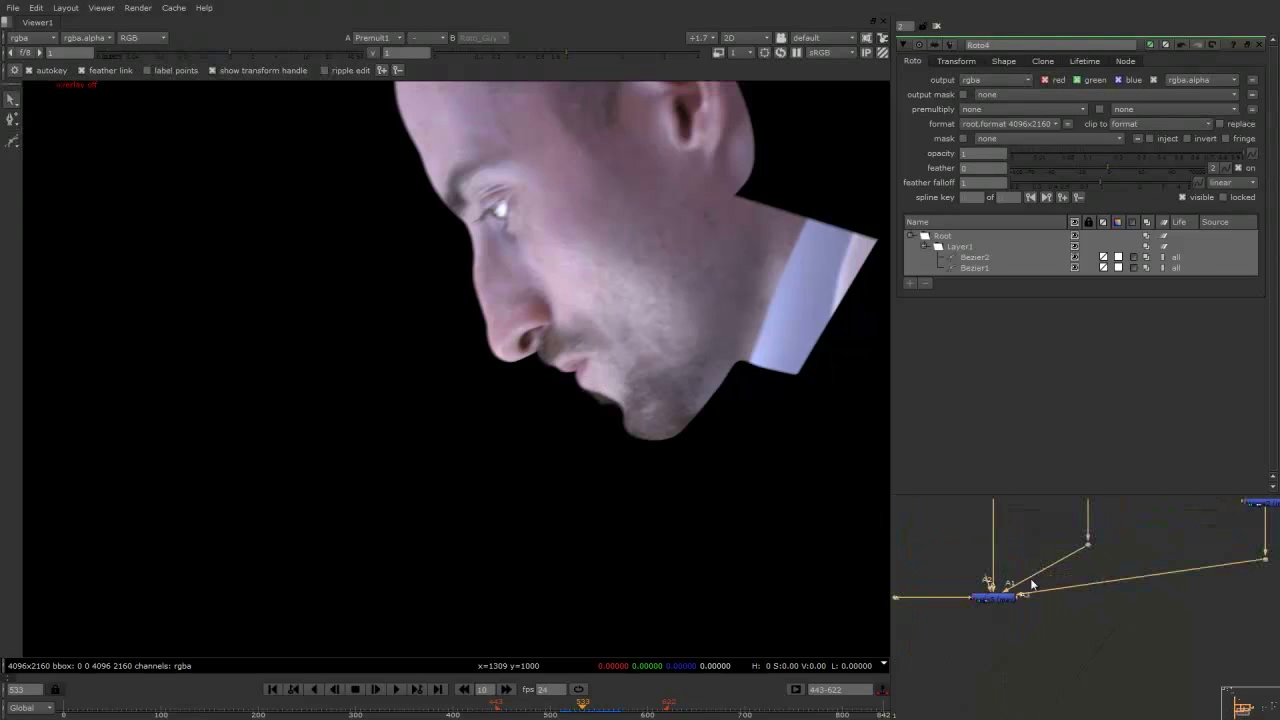
pyautogui.moveTo(1032, 585); pyautogui.dragTo(960, 627, button='middle')
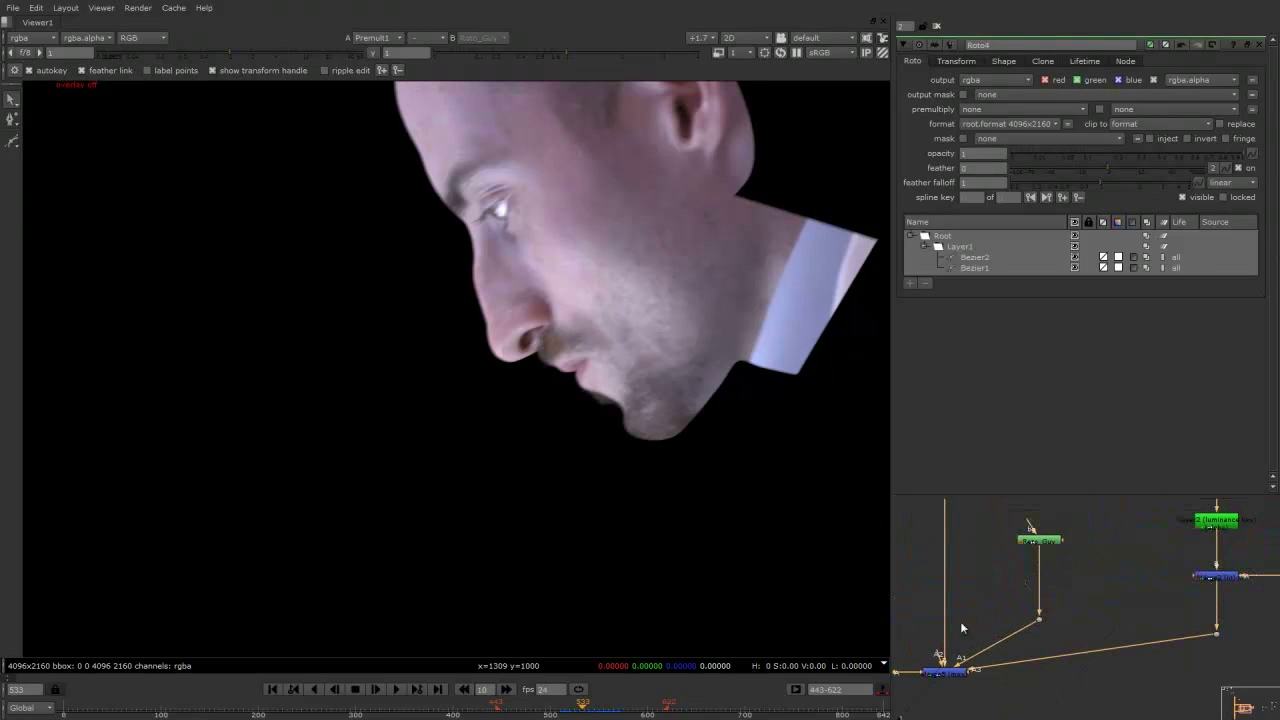
pyautogui.click(1040, 622)
pyautogui.moveTo(1040, 554)
pyautogui.mouseDown()
pyautogui.moveTo(1054, 565)
pyautogui.moveTo(1042, 541)
pyautogui.mouseUp()
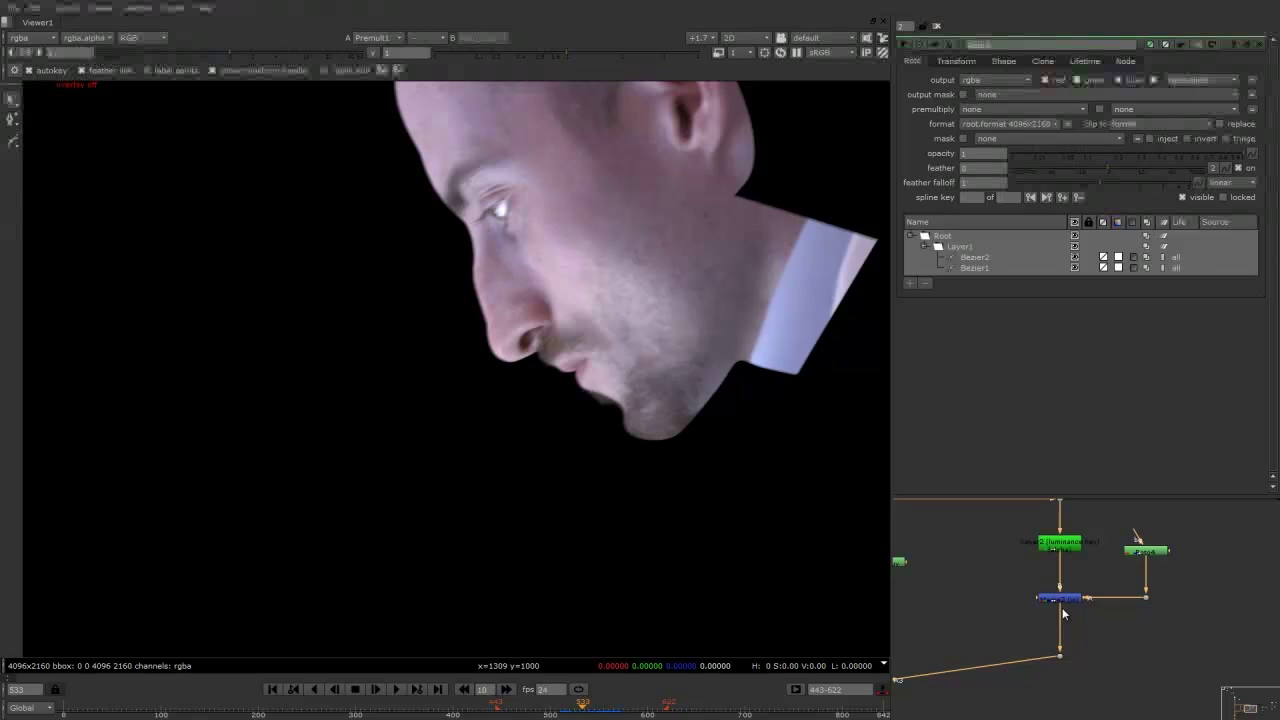
pyautogui.moveTo(1058, 612)
pyautogui.mouseDown()
pyautogui.moveTo(1090, 612)
pyautogui.moveTo(1085, 632)
pyautogui.moveTo(1059, 602)
pyautogui.mouseUp()
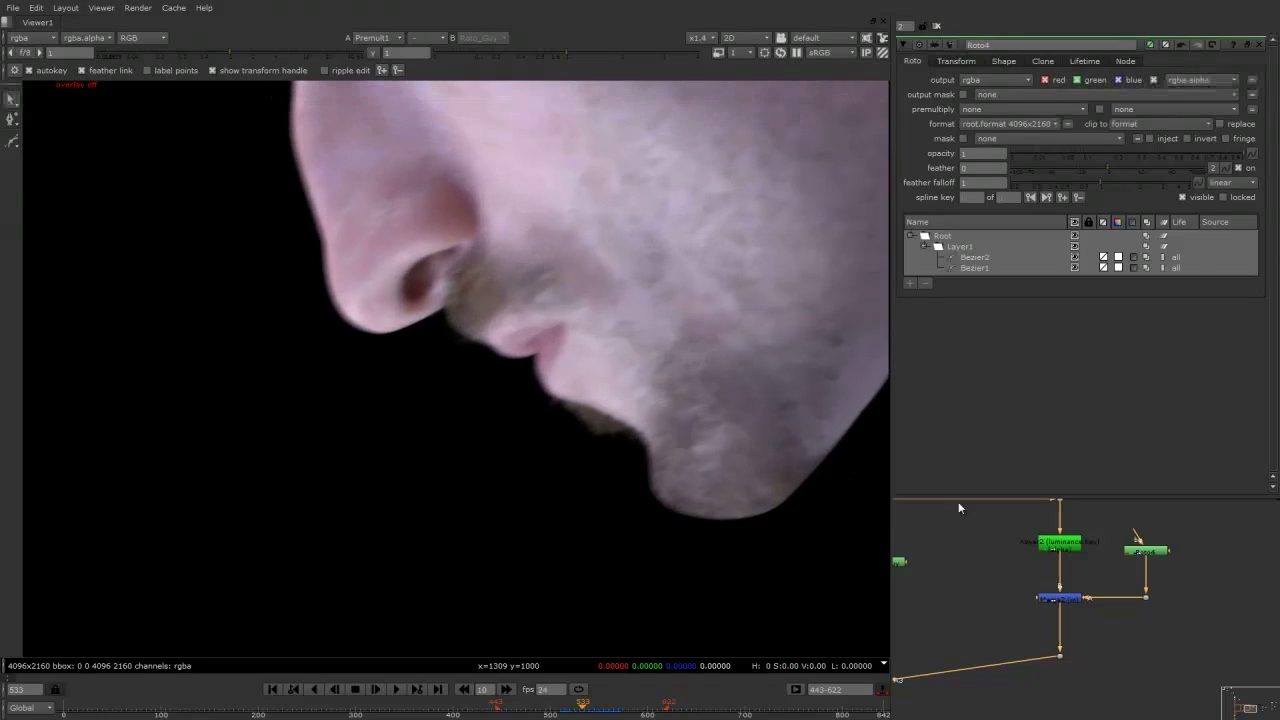
# Examine the moustache and lower-lip hair edges of the premultiplied cutout in close-up at frame 526.
pyautogui.moveTo(1061, 611)
pyautogui.mouseDown()
pyautogui.moveTo(1088, 623)
pyautogui.moveTo(1058, 600)
pyautogui.mouseUp()
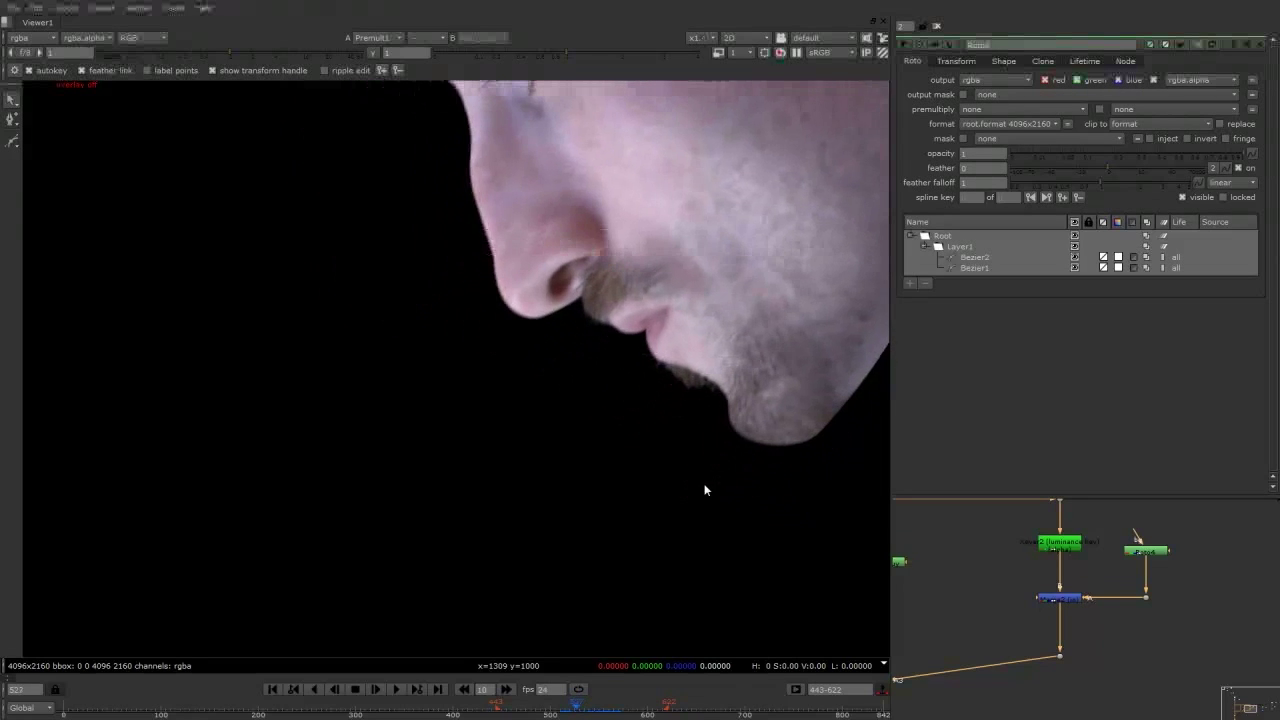
pyautogui.scroll(5, 758, 404)
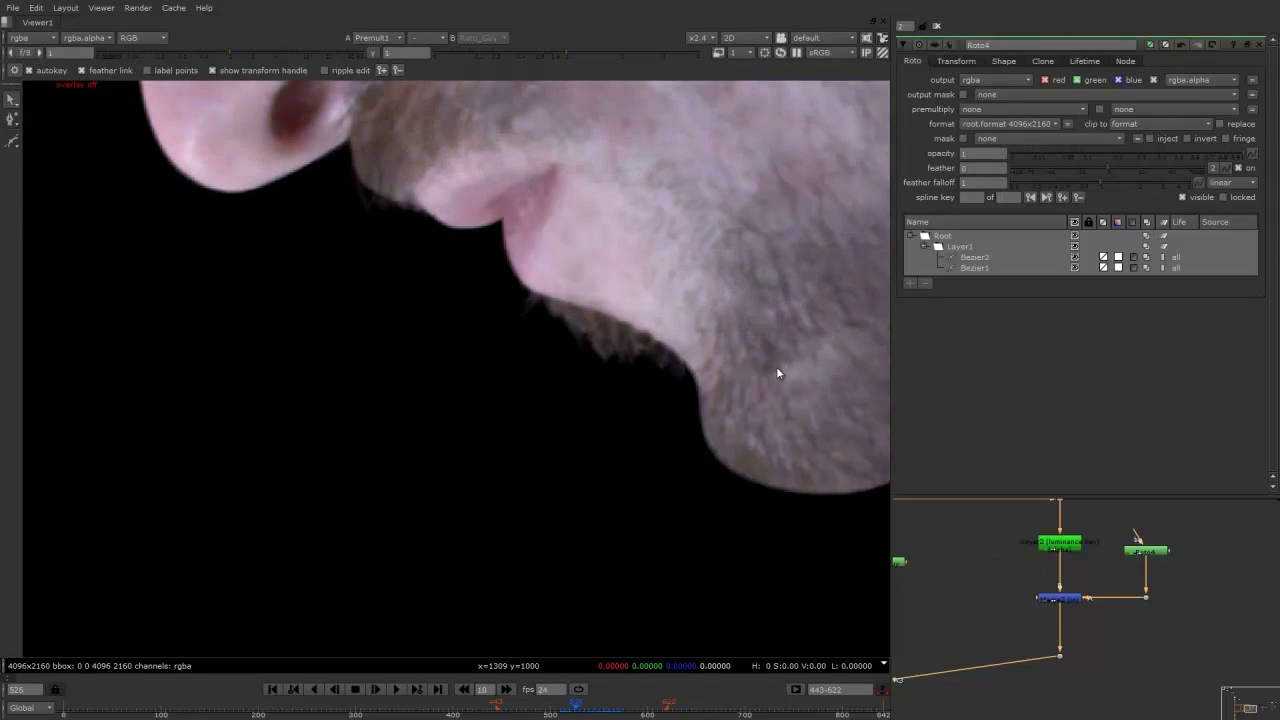
pyautogui.moveTo(1061, 613)
pyautogui.mouseDown()
pyautogui.moveTo(1087, 624)
pyautogui.moveTo(1053, 622)
pyautogui.moveTo(1059, 603)
pyautogui.mouseUp()
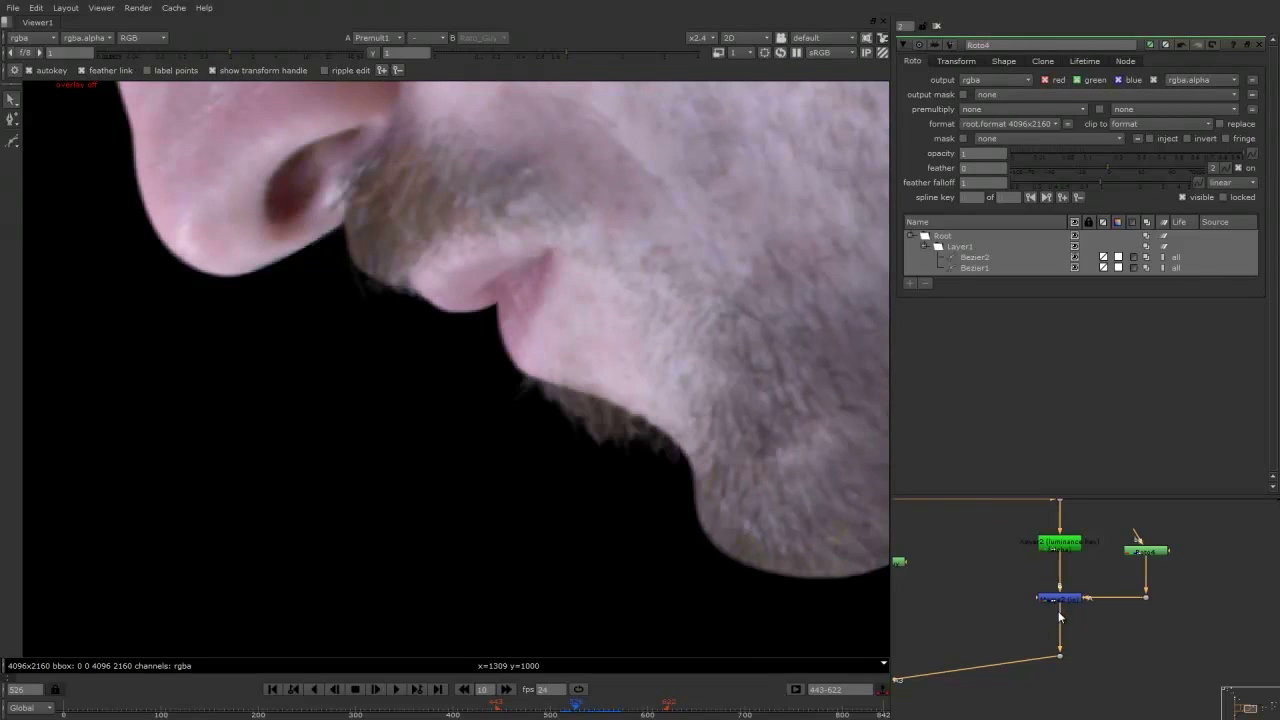
pyautogui.press('d')
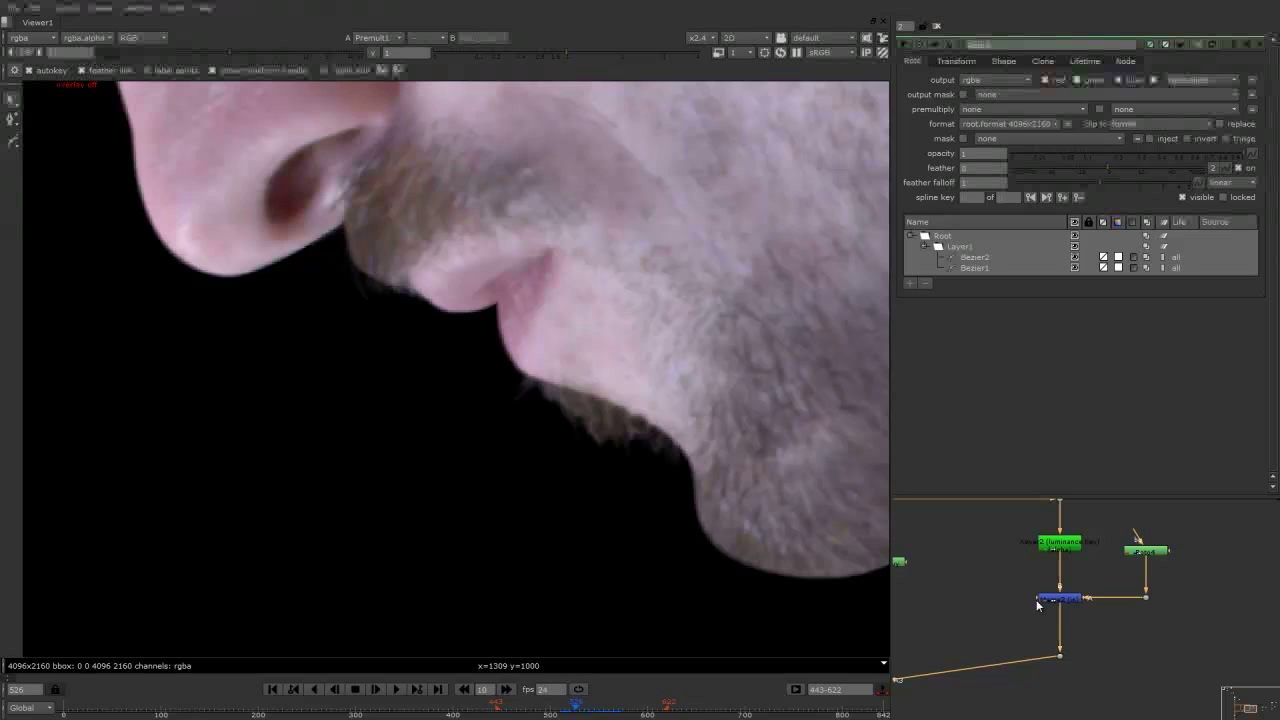
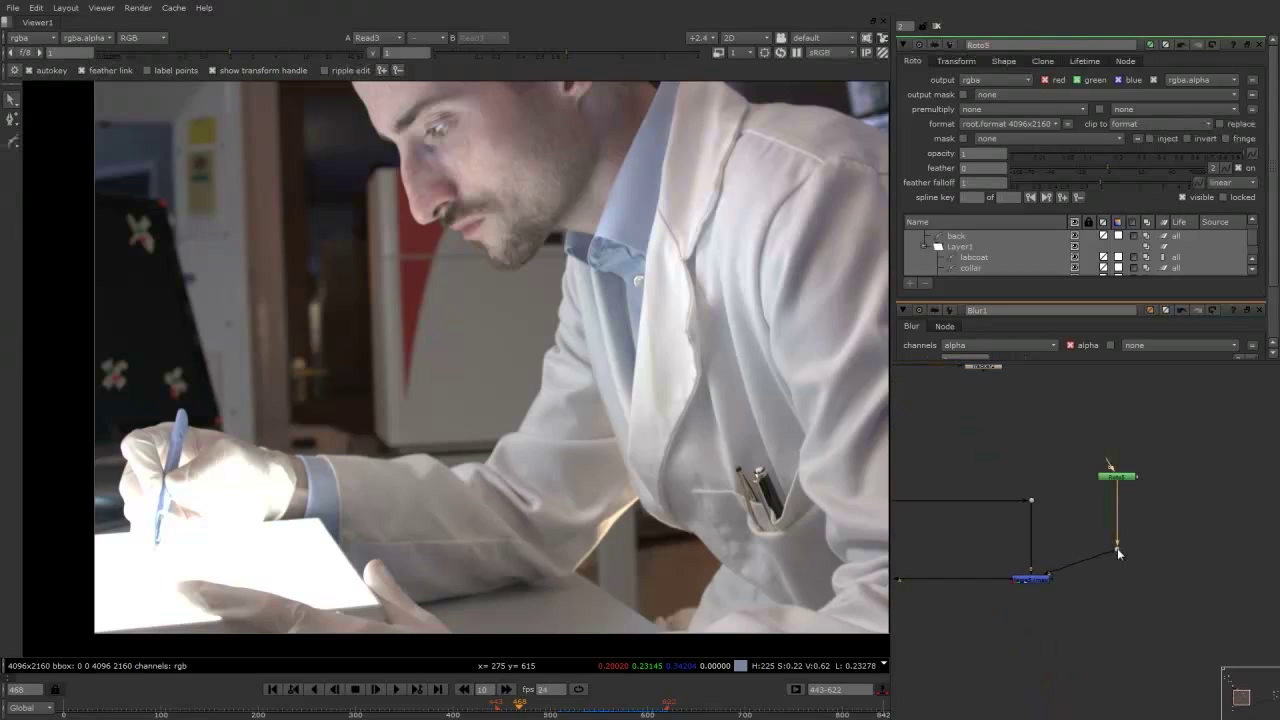
# Add a Keyer node beside Roto5 and connect its input to the dot on the source plate's branch.
pyautogui.click(1122, 480)
pyautogui.moveTo(1122, 480); pyautogui.dragTo(1119, 546)
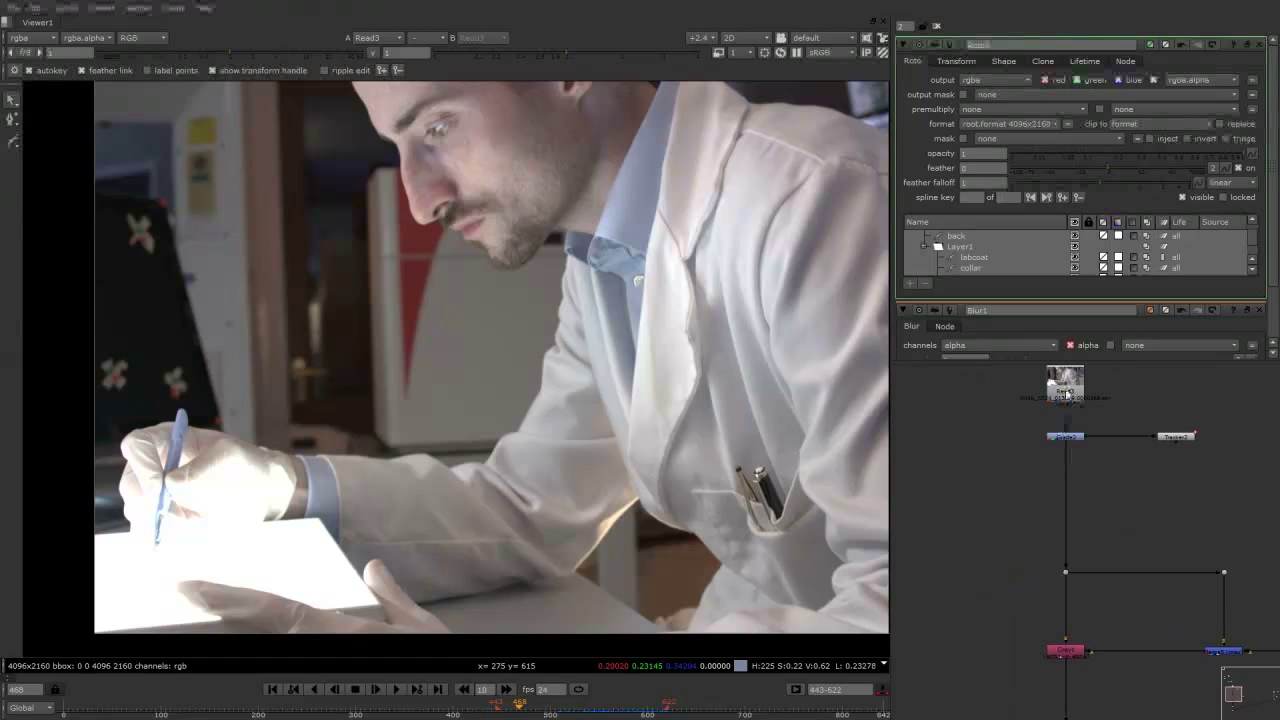
pyautogui.click(1067, 393)
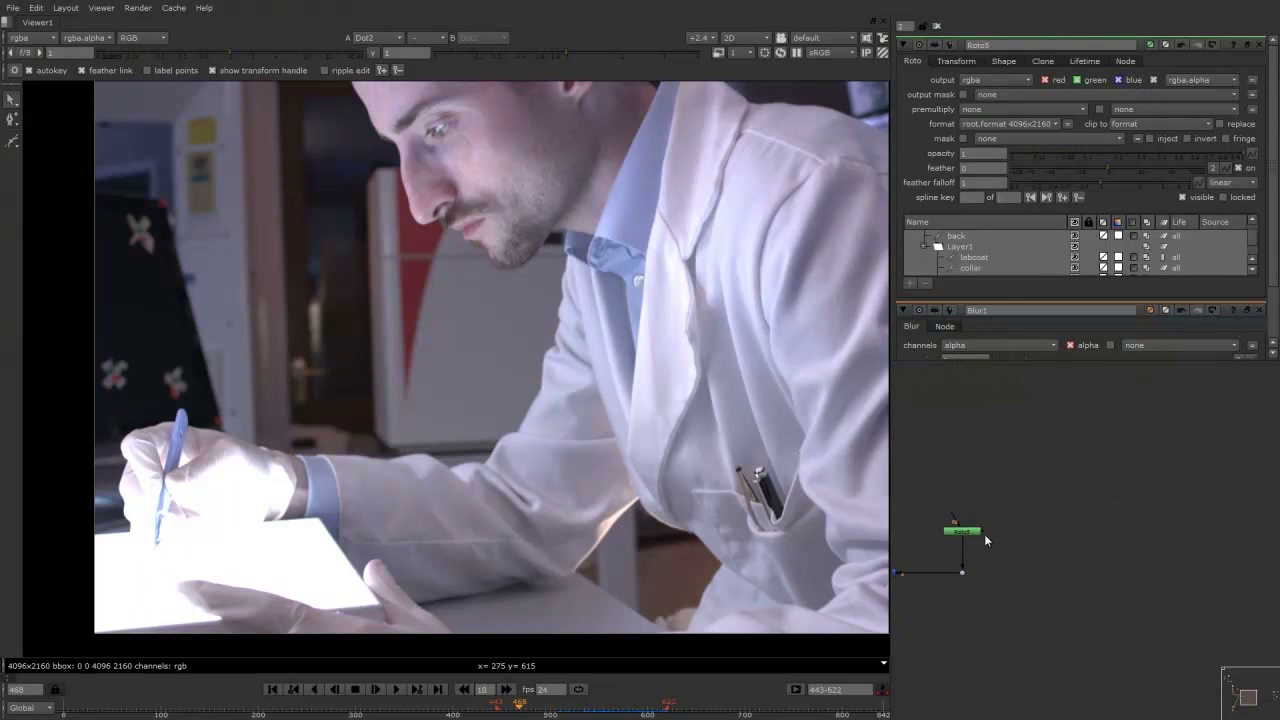
pyautogui.click(975, 534)
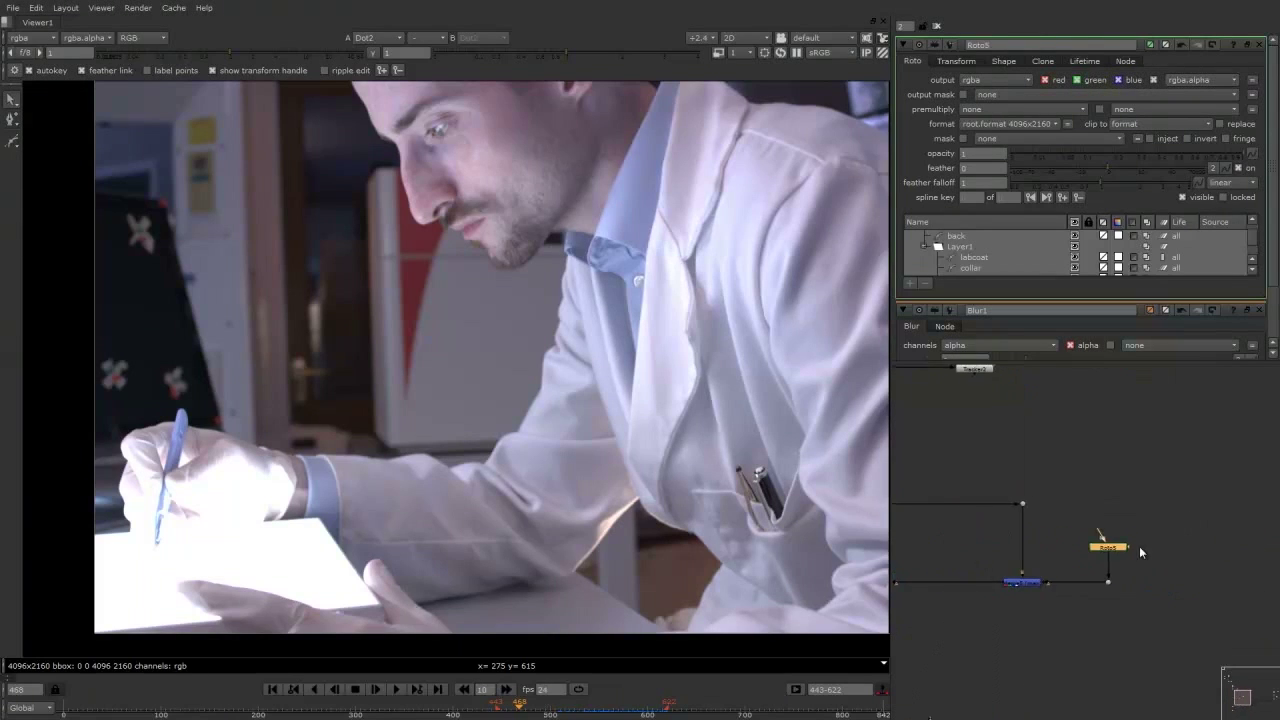
pyautogui.press('Tab')
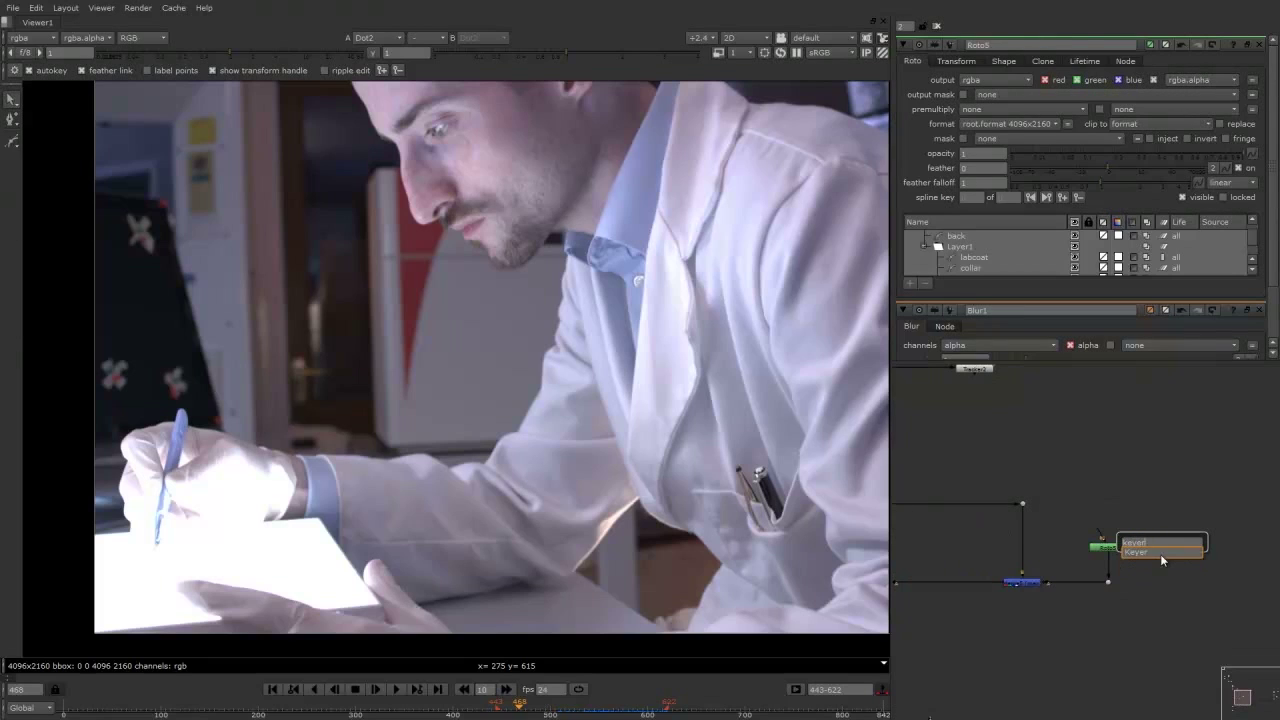
pyautogui.write('keyer')
pyautogui.press('Return')
pyautogui.moveTo(1150, 548); pyautogui.dragTo(1022, 504)
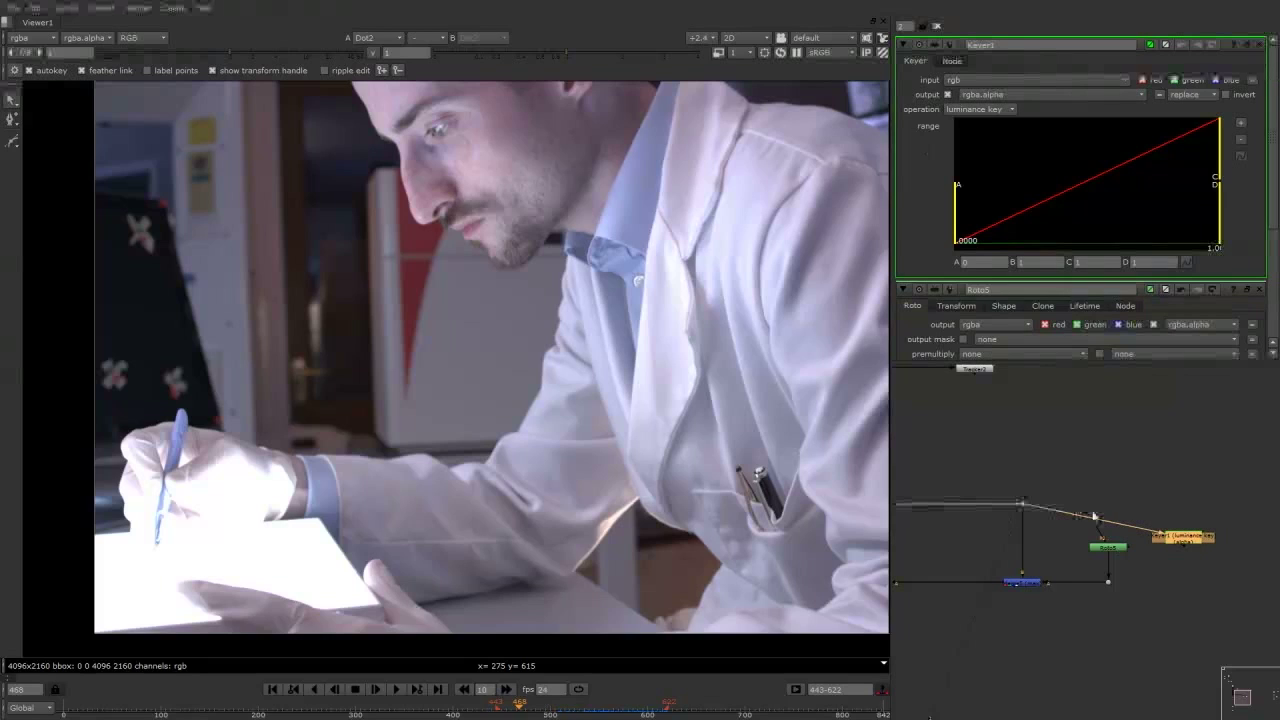
# Route Keyer1's input wire through a new corner dot and place the keyer and dot clear of the Roto5 branch.
pyautogui.keyDown('ctrl'); pyautogui.moveTo(1093, 525); pyautogui.dragTo(1185, 504); pyautogui.keyUp('ctrl')
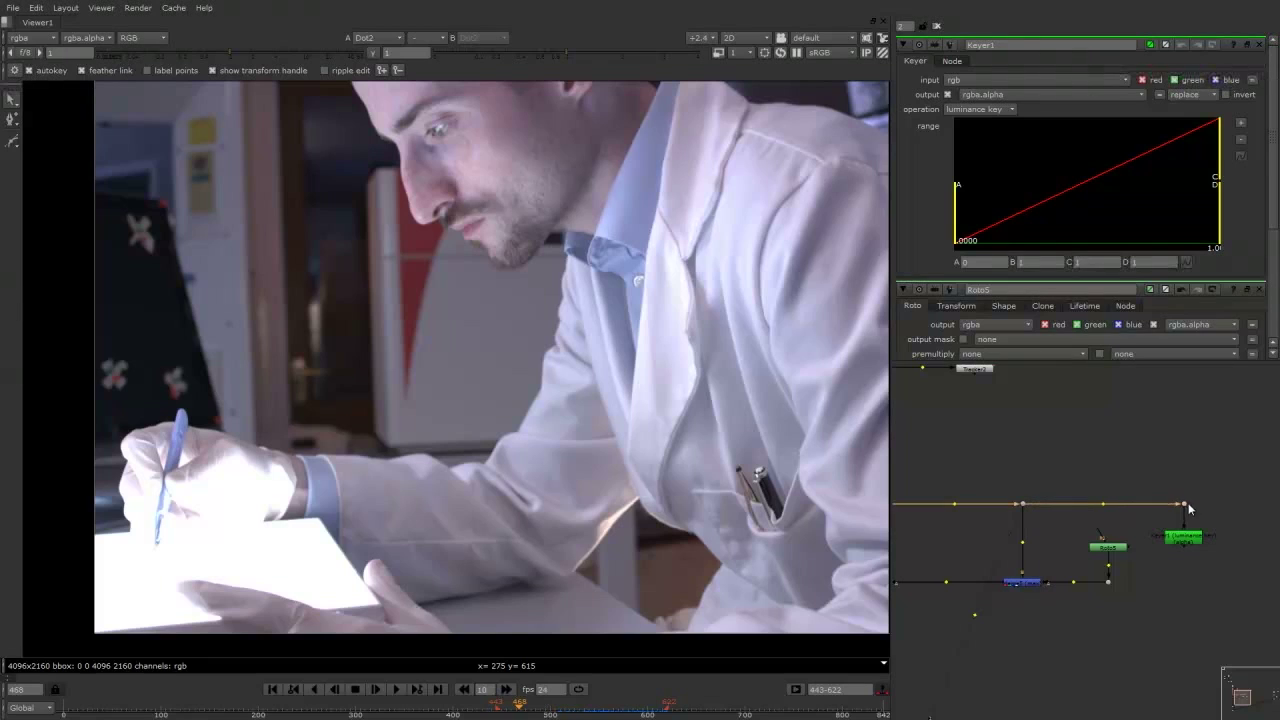
pyautogui.moveTo(1203, 535); pyautogui.dragTo(1144, 539, button='middle')
pyautogui.moveTo(1187, 486); pyautogui.dragTo(1093, 563)
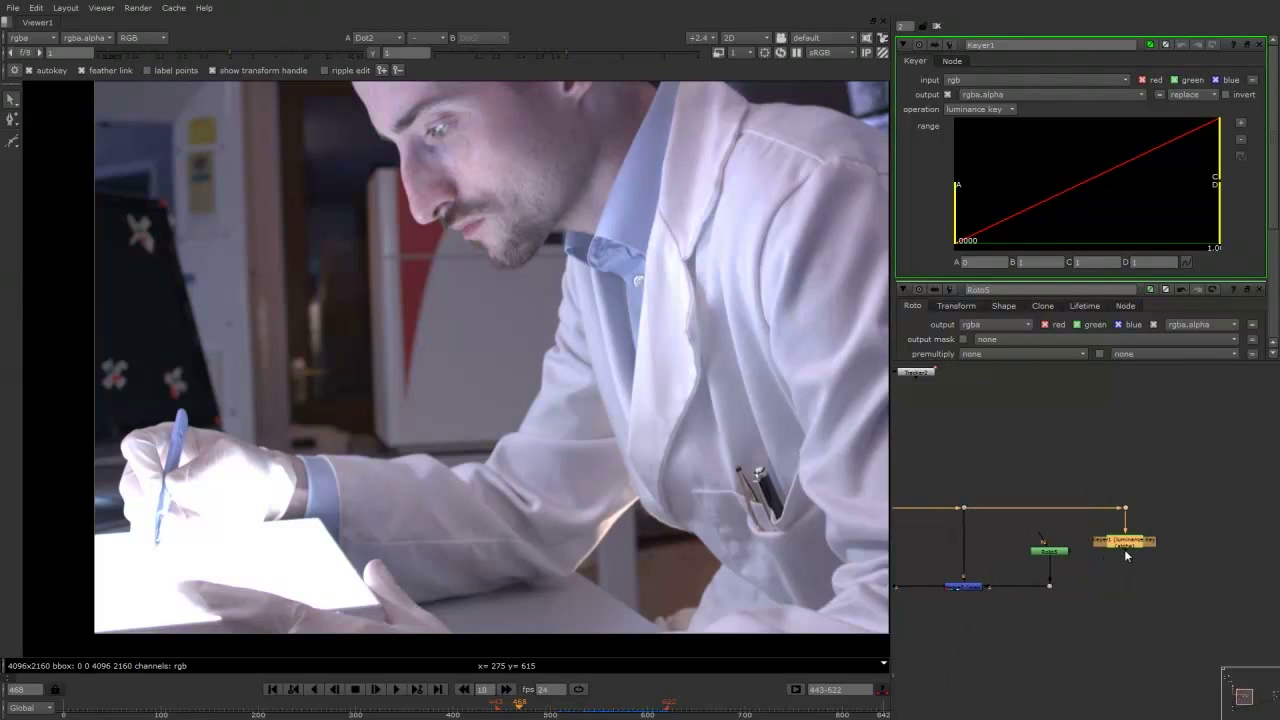
pyautogui.scroll(-3, 1164, 560)
pyautogui.moveTo(1168, 532); pyautogui.dragTo(992, 632)
pyautogui.moveTo(1262, 560); pyautogui.dragTo(1043, 546, button='middle')
pyautogui.moveTo(1006, 536); pyautogui.dragTo(1046, 555)
pyautogui.scroll(3, 1011, 556)
pyautogui.click(1067, 443)
pyautogui.click(1011, 553)
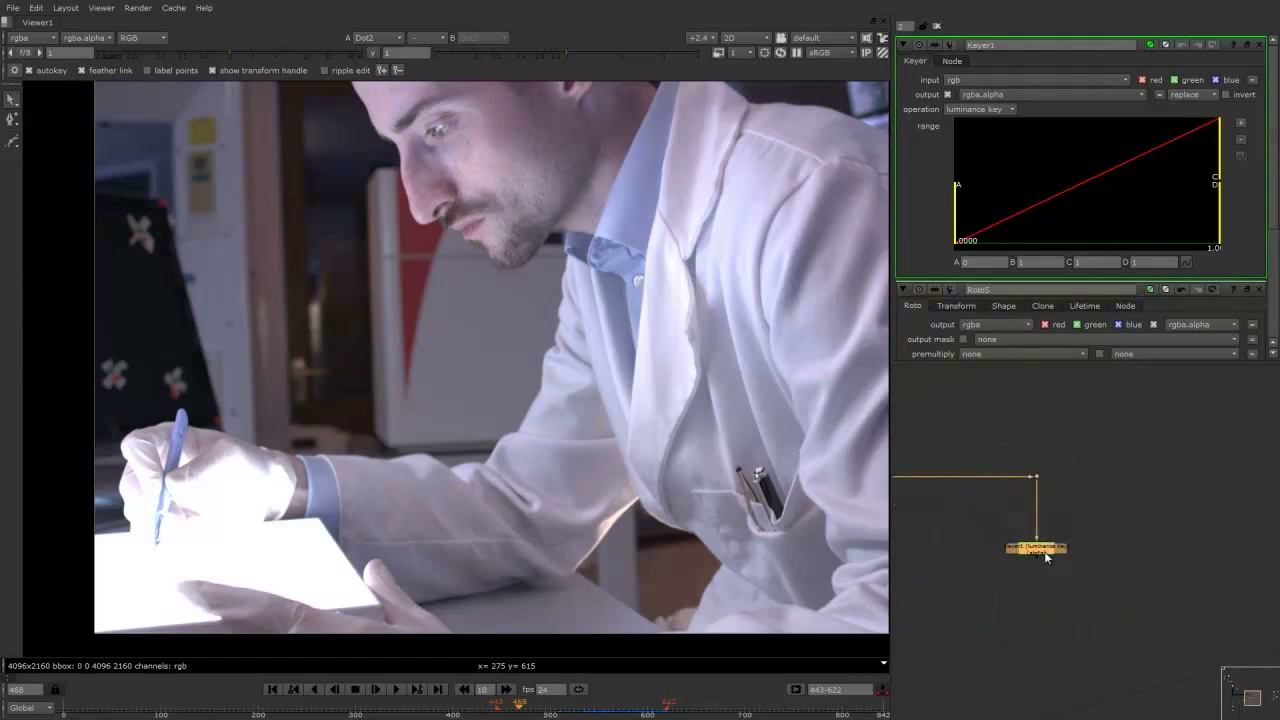
# View Keyer1's alpha over the gloved hand and set the luminance range to about 0.033 for A and 0.189 for B.
pyautogui.press('1')
pyautogui.click(1020, 545)
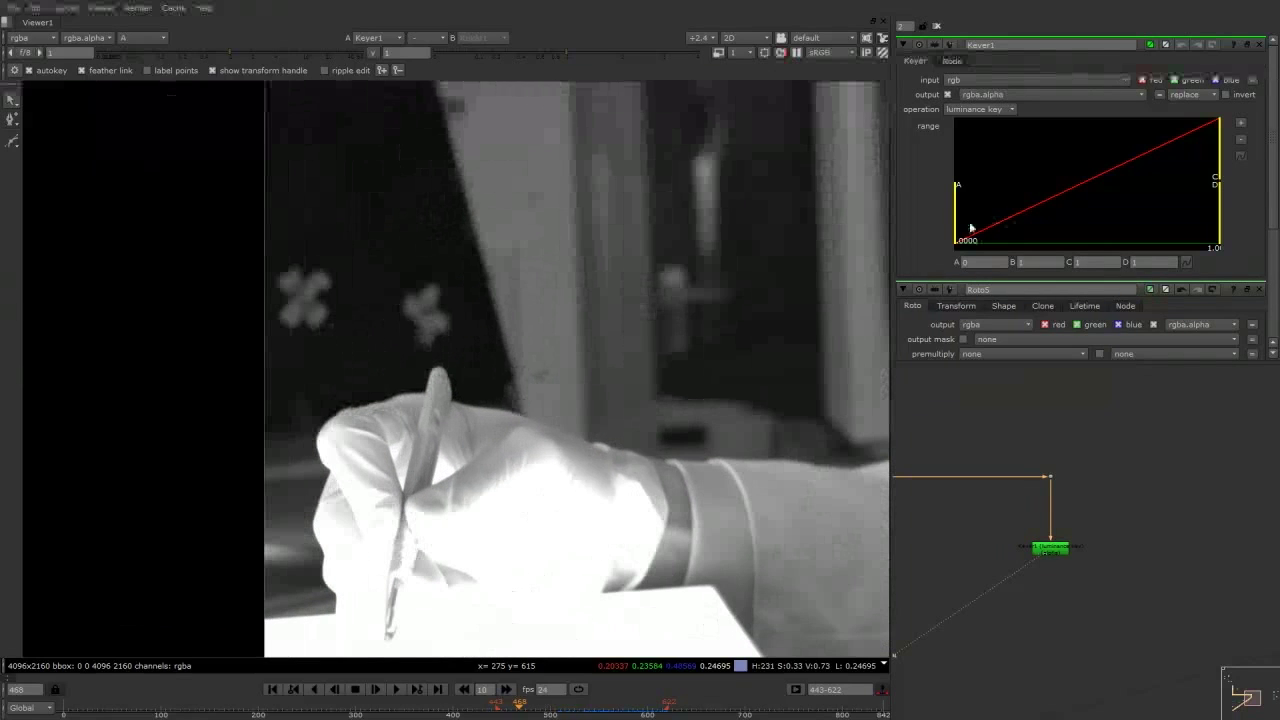
pyautogui.moveTo(958, 208); pyautogui.dragTo(1005, 207)
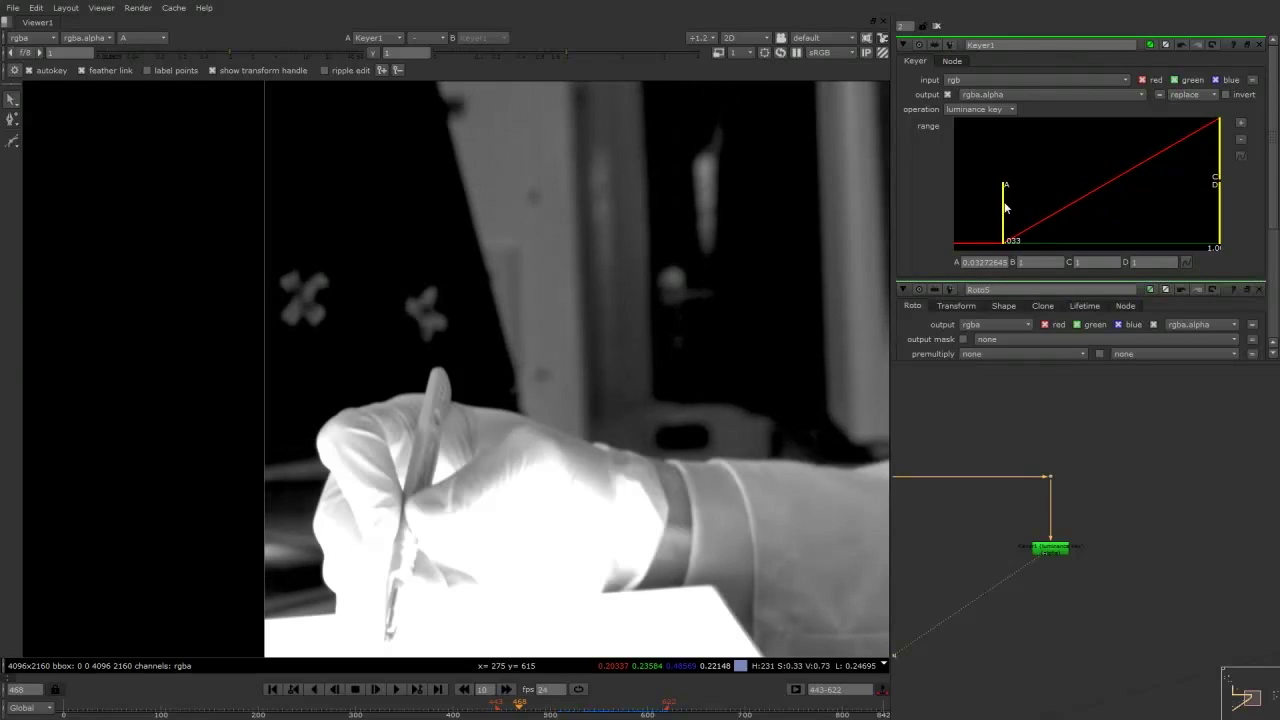
pyautogui.moveTo(1216, 147); pyautogui.dragTo(1068, 149)
pyautogui.moveTo(1035, 557); pyautogui.dragTo(990, 517, button='middle')
pyautogui.scroll(3, 979, 535)
pyautogui.moveTo(990, 524); pyautogui.dragTo(1034, 550)
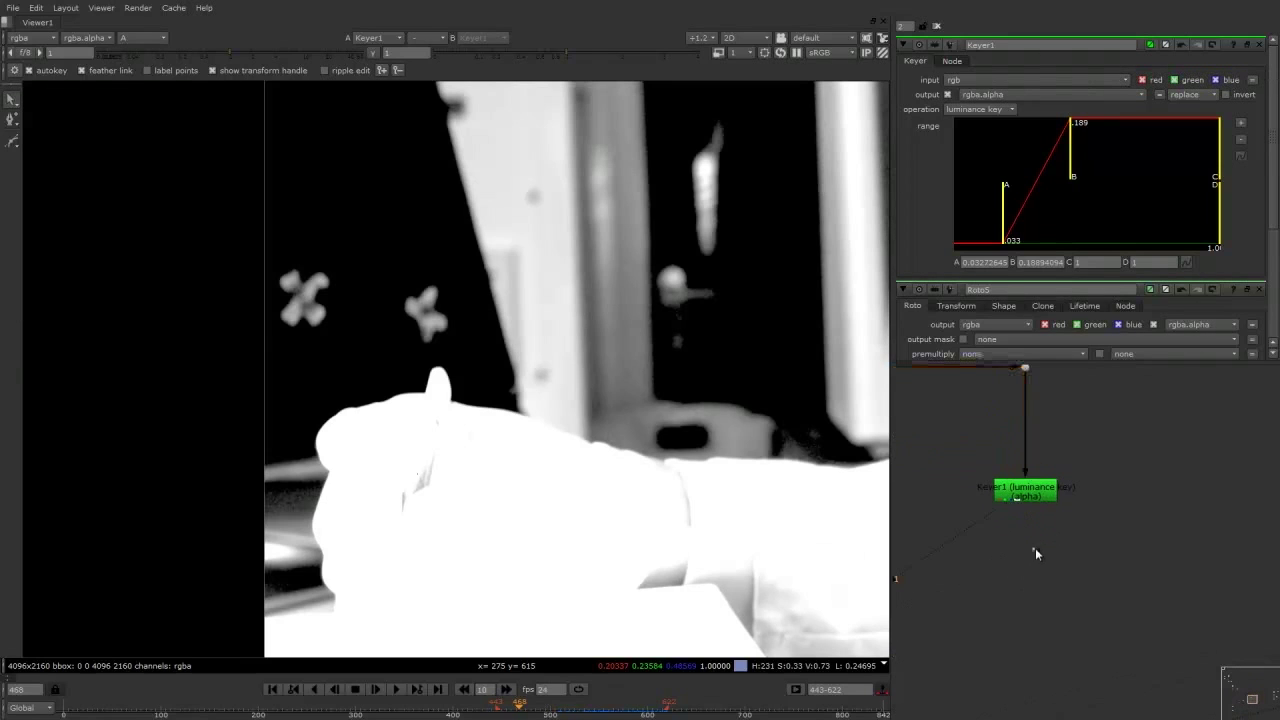
# Add a Blur node under Keyer1, view its output and limit the blur to the alpha channel.
pyautogui.press('b')
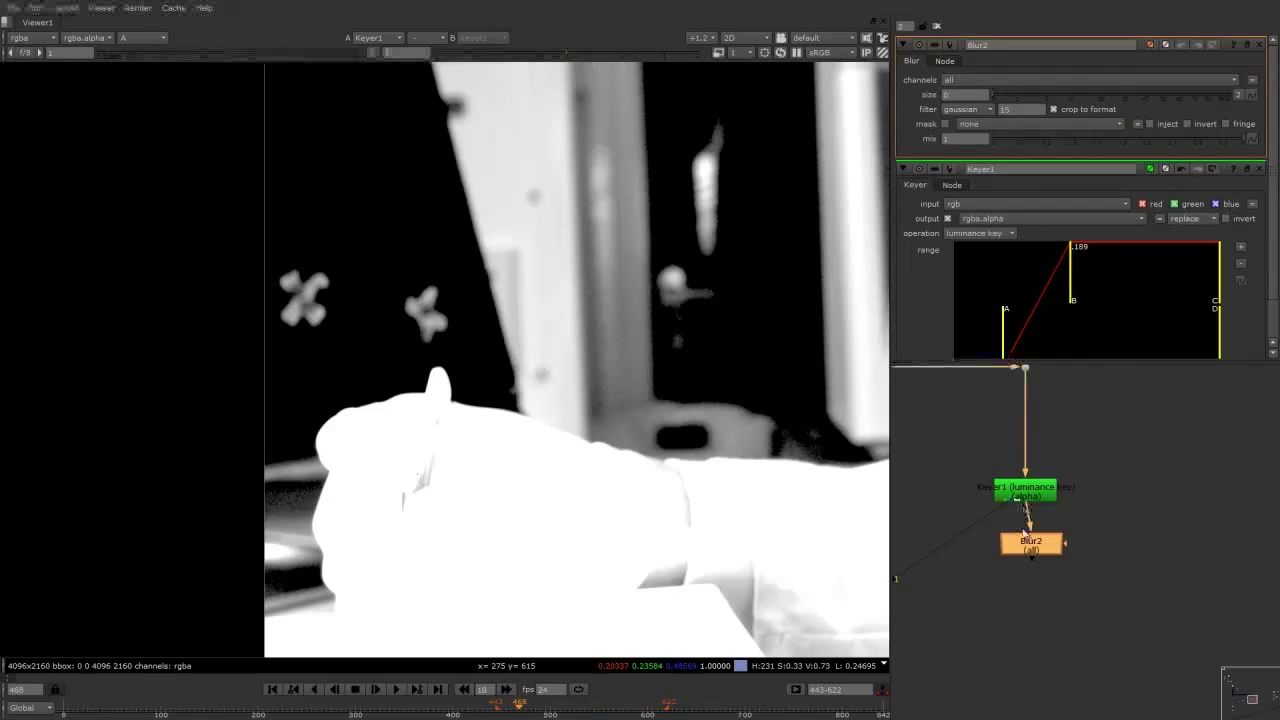
pyautogui.moveTo(1024, 538); pyautogui.dragTo(1024, 535)
pyautogui.press('1')
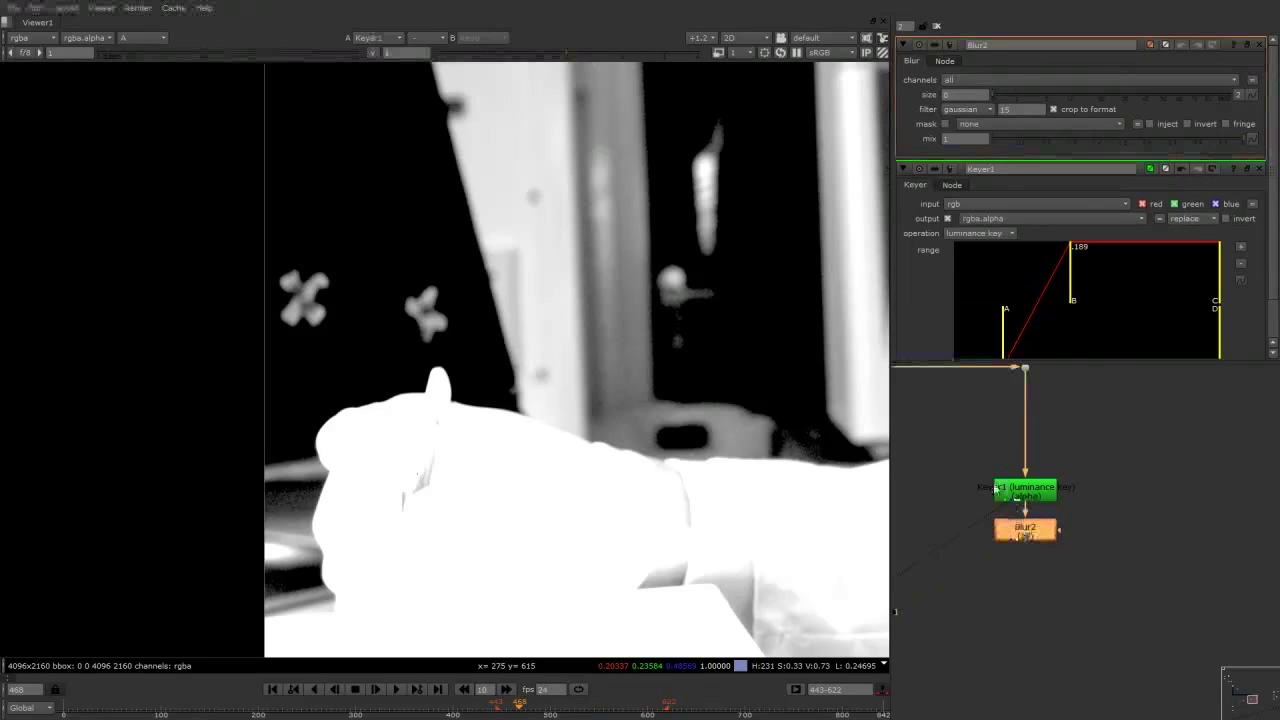
pyautogui.click(975, 84)
pyautogui.click(975, 142)
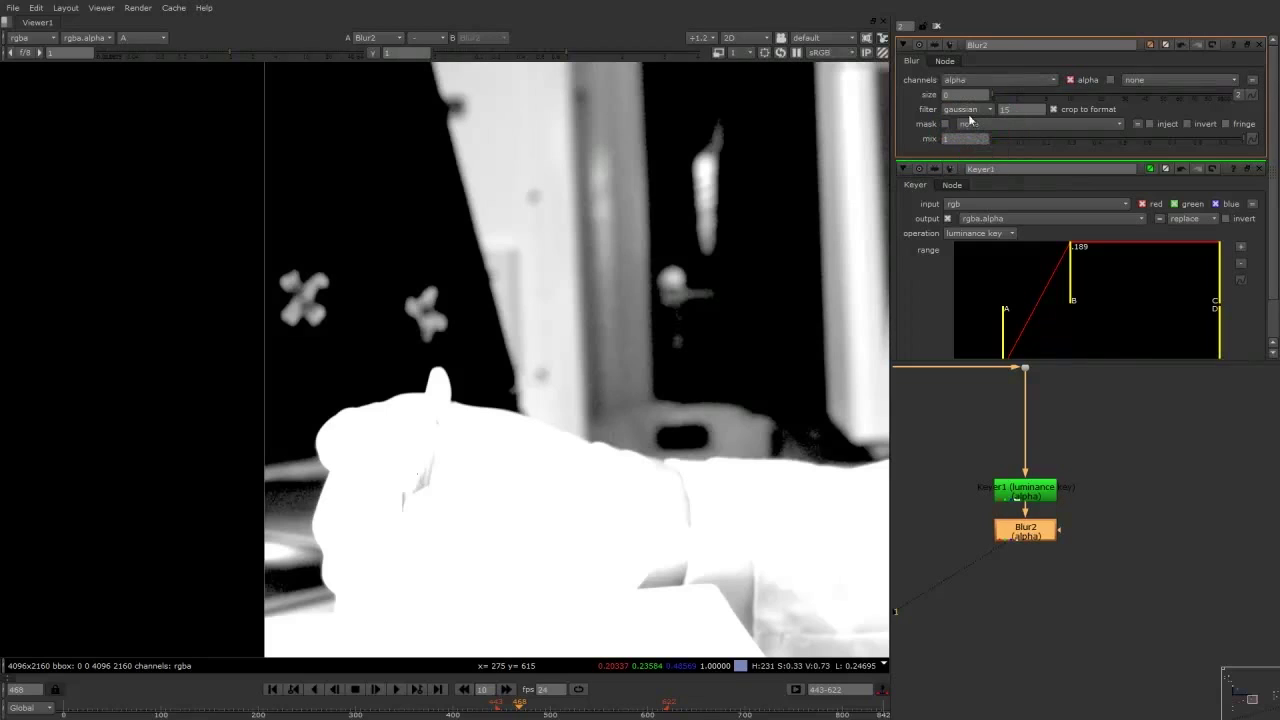
# Set the size of the blur on the keyed alpha to 2.
pyautogui.moveTo(1021, 94)
pyautogui.mouseDown()
pyautogui.moveTo(999, 94)
pyautogui.moveTo(1022, 94)
pyautogui.mouseUp()
pyautogui.click(969, 94)
pyautogui.write('2')
pyautogui.click(964, 139)
pyautogui.click(1146, 460)
pyautogui.moveTo(1024, 556); pyautogui.dragTo(1039, 538, button='middle')
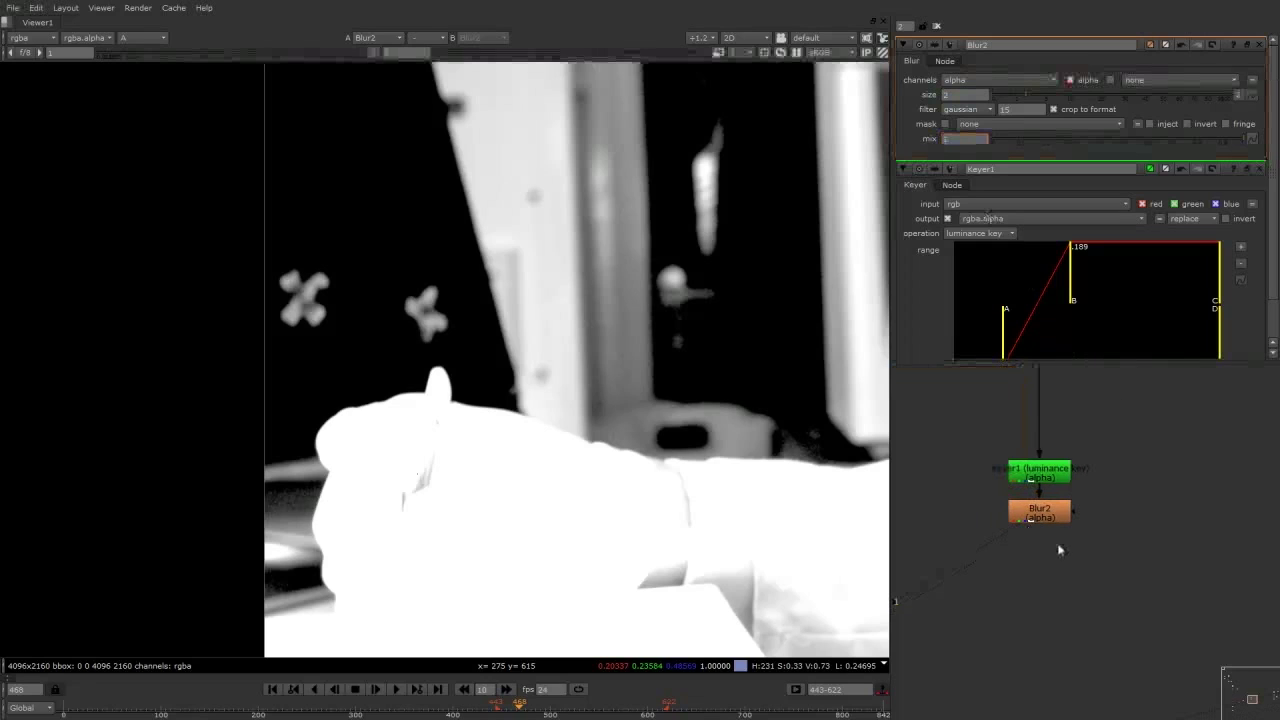
pyautogui.click(310, 422)
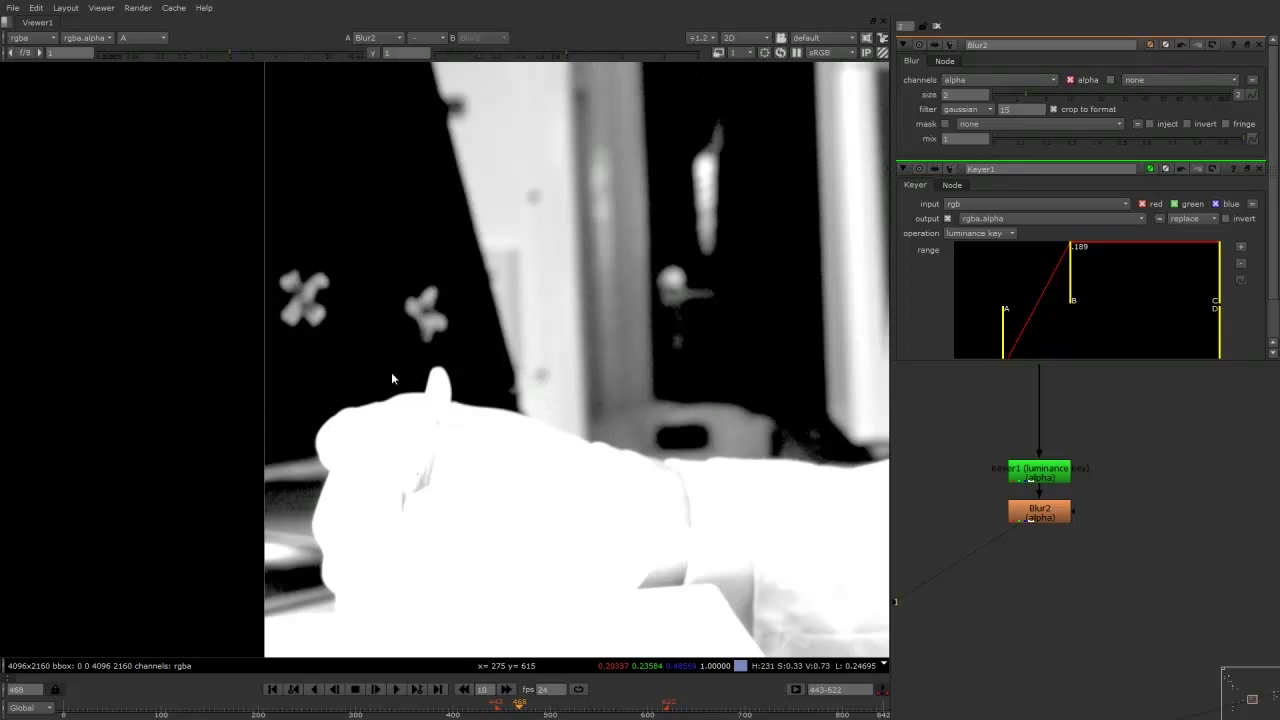
# Add a Merge node below Blur2, set its operation to in and connect its B input to the blur.
pyautogui.press('m')
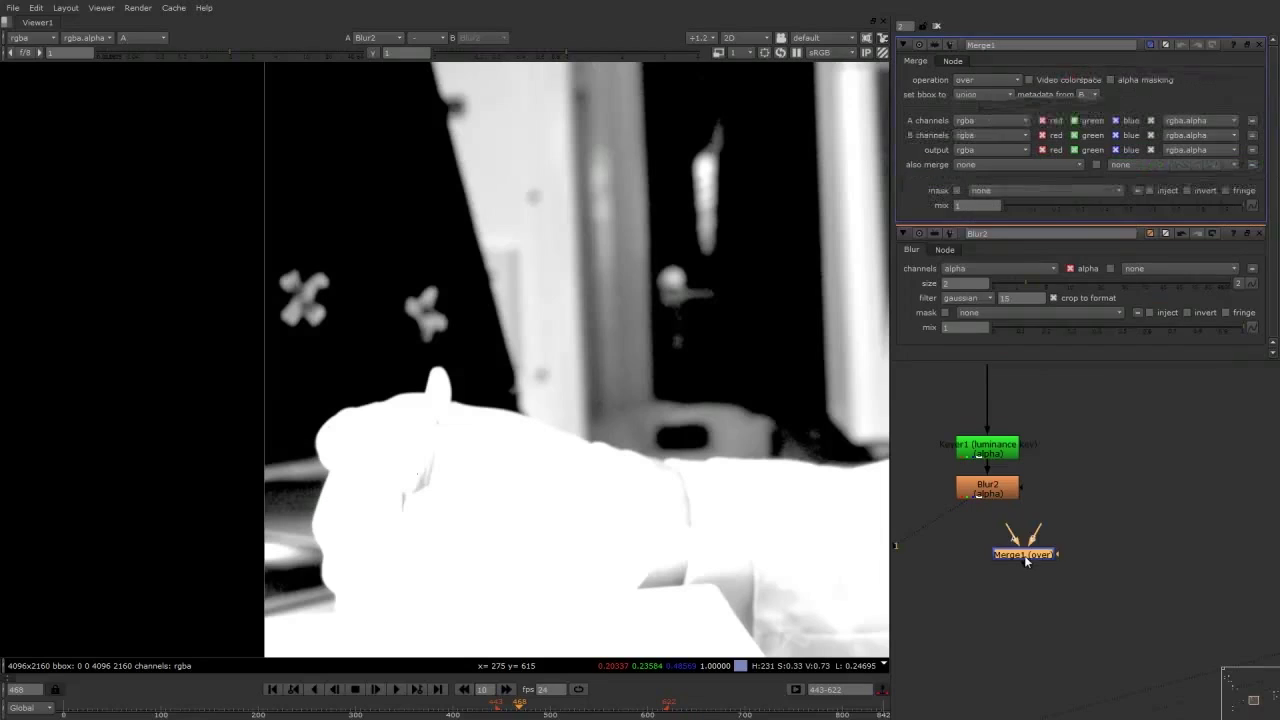
pyautogui.click(988, 79)
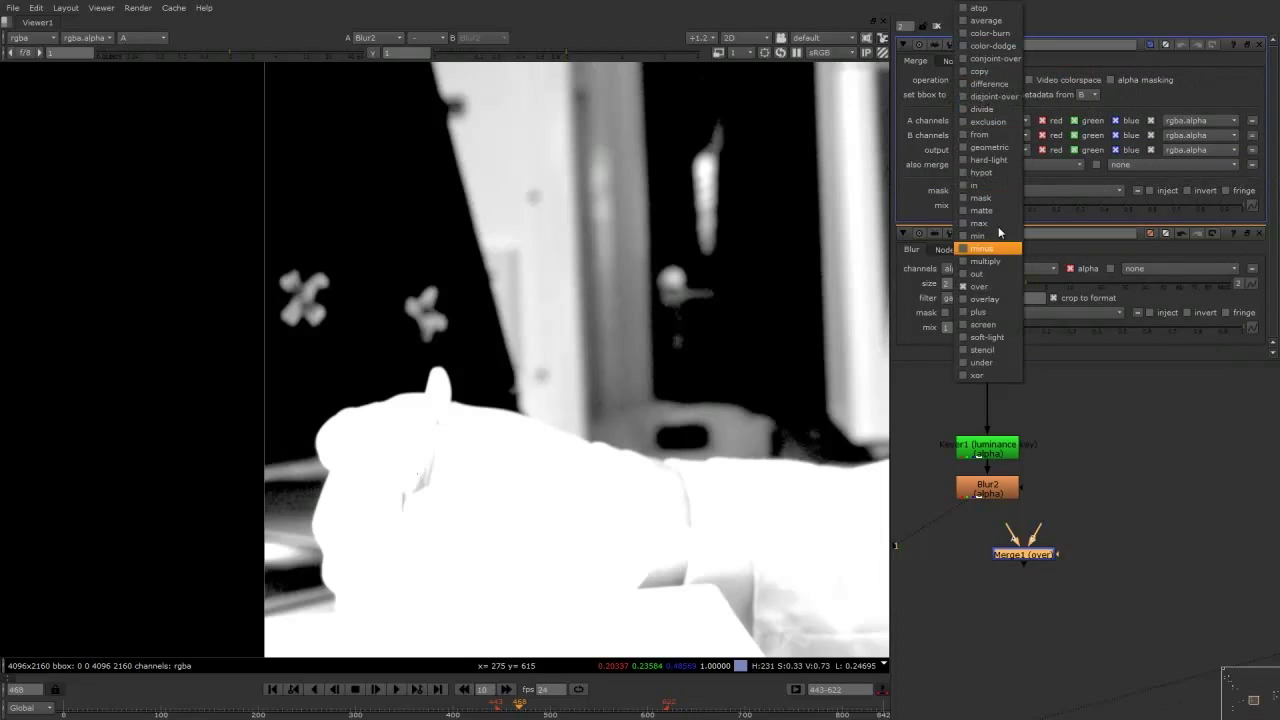
pyautogui.click(990, 185)
pyautogui.moveTo(1030, 560); pyautogui.dragTo(1003, 566)
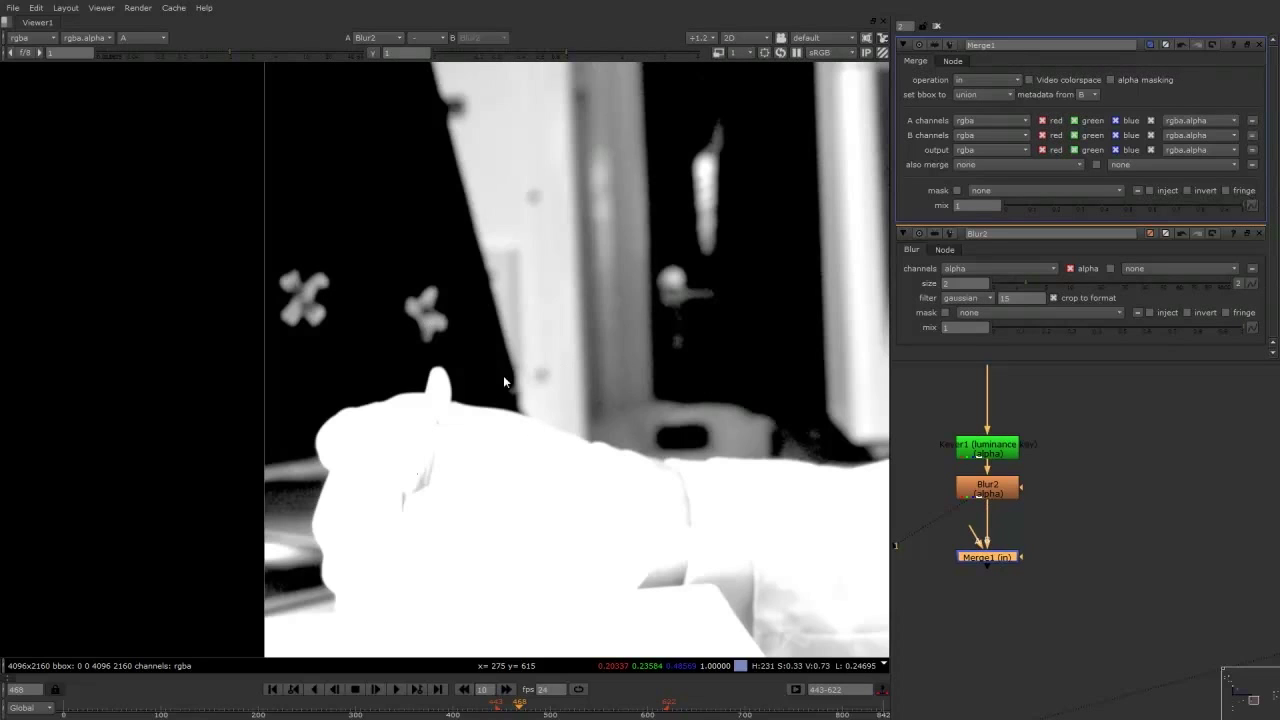
# Add a Roto node beside the keyer branch and connect it to Merge1's A input through a corner dot.
pyautogui.press('o')
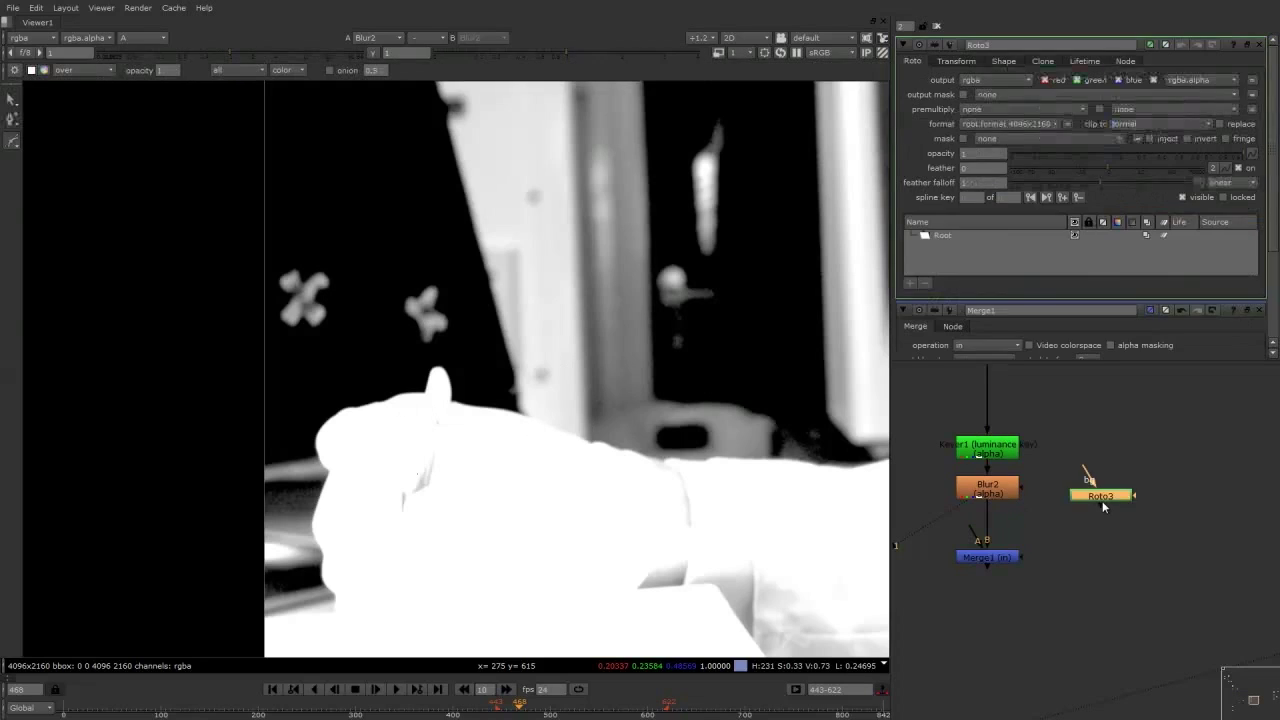
pyautogui.moveTo(972, 530); pyautogui.dragTo(1155, 479)
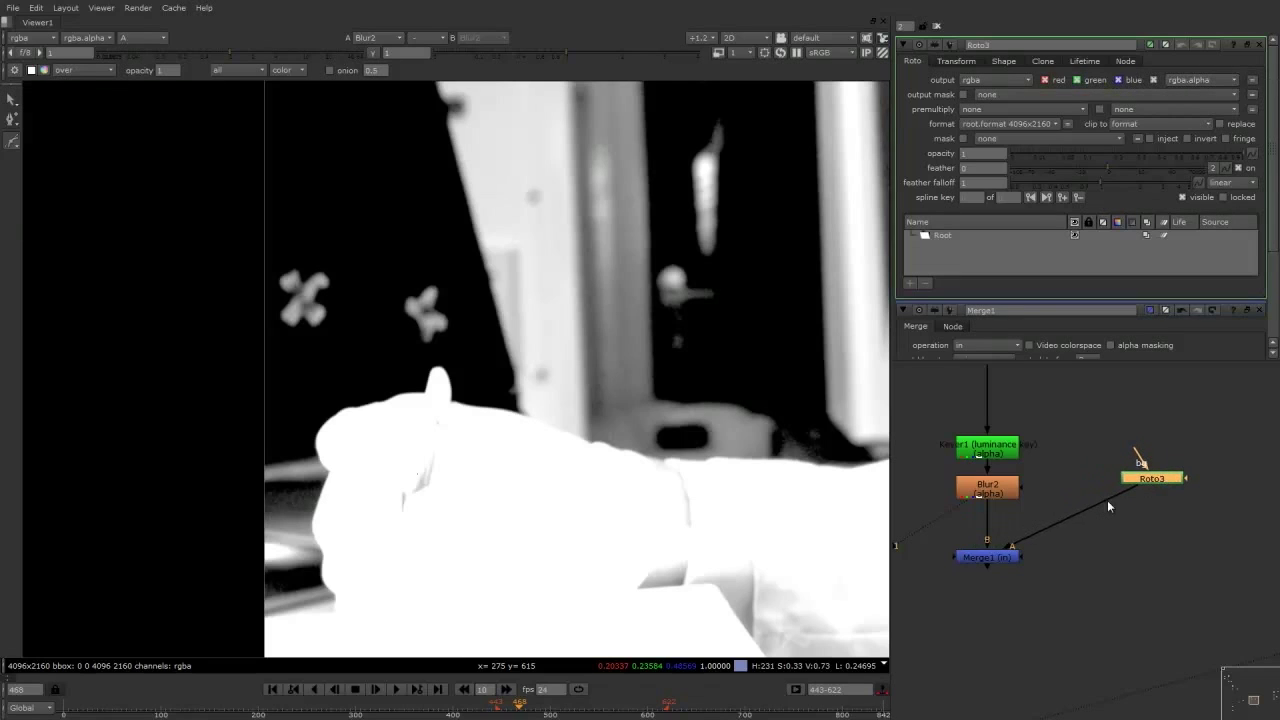
pyautogui.keyDown('ctrl'); pyautogui.moveTo(1068, 520); pyautogui.dragTo(1152, 557); pyautogui.keyUp('ctrl')
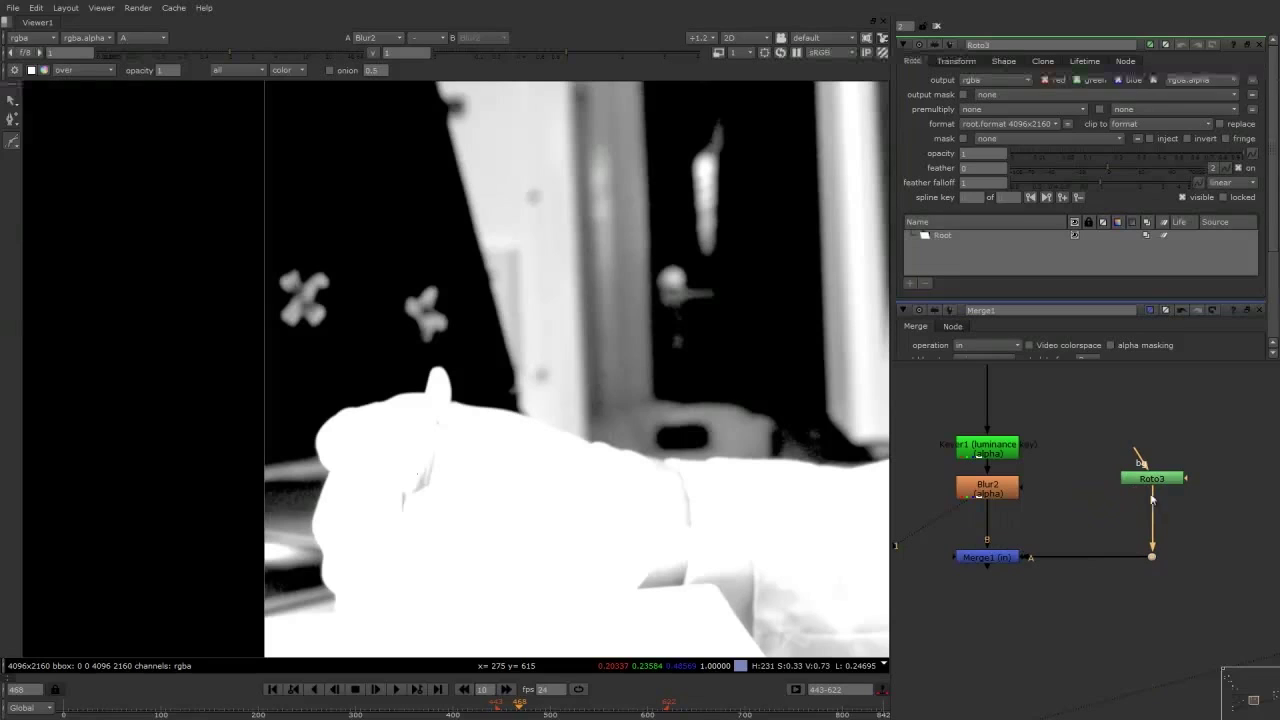
# Draw a closed Bezier in Roto3 loosely around the gloved hand and the pen top at frame 468.
pyautogui.moveTo(331, 418); pyautogui.dragTo(365, 416, button='middle')
pyautogui.click(321, 490)
pyautogui.moveTo(327, 407); pyautogui.dragTo(352, 392)
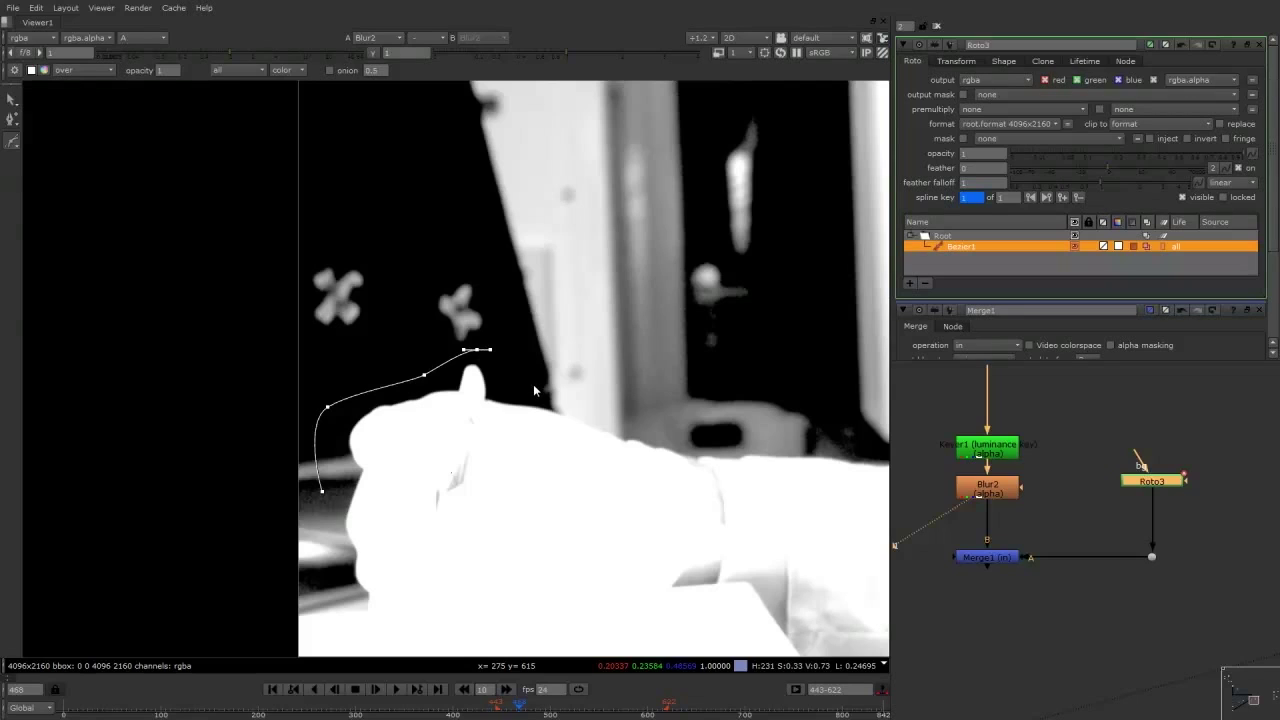
pyautogui.moveTo(534, 390); pyautogui.dragTo(600, 418)
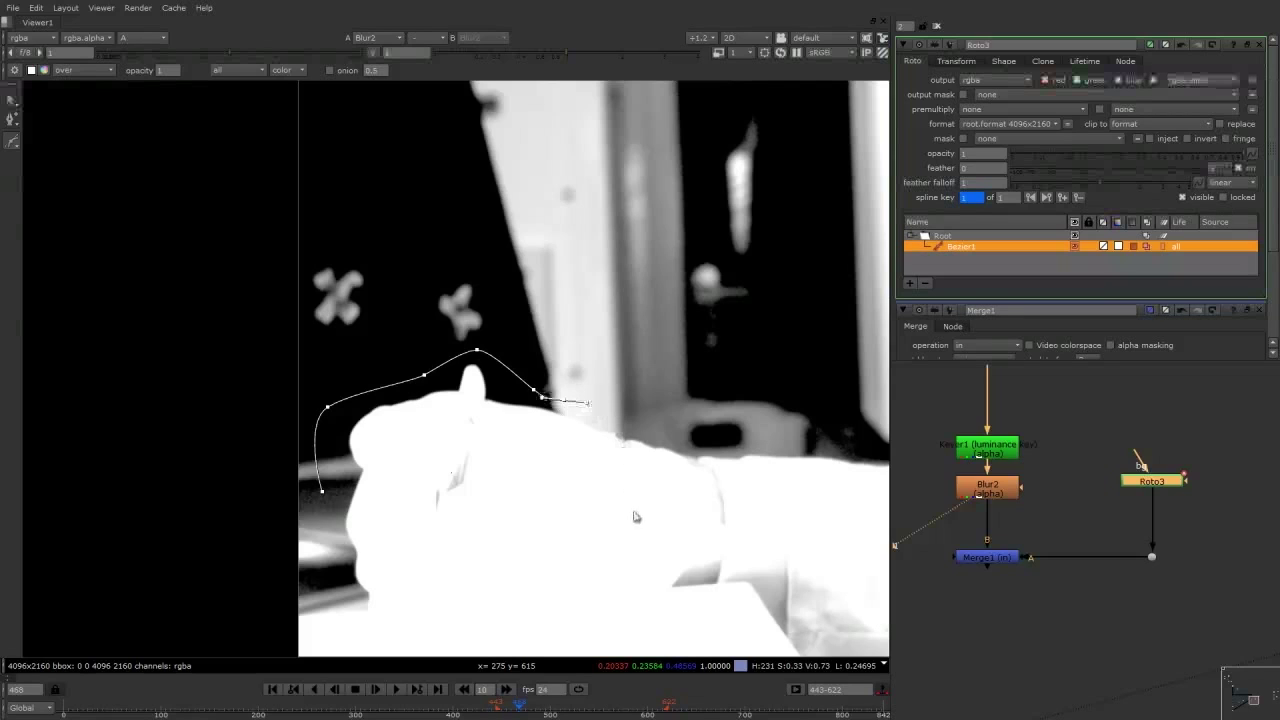
pyautogui.click(645, 529)
pyautogui.click(336, 549)
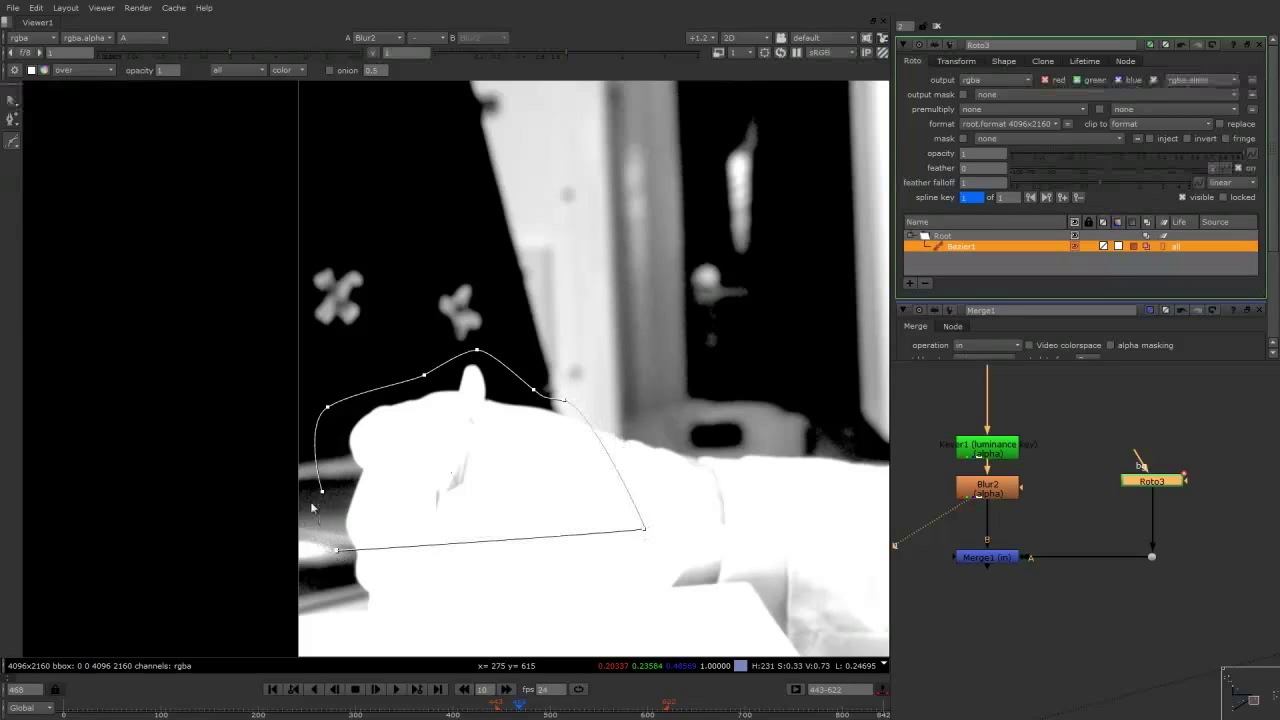
pyautogui.click(322, 493)
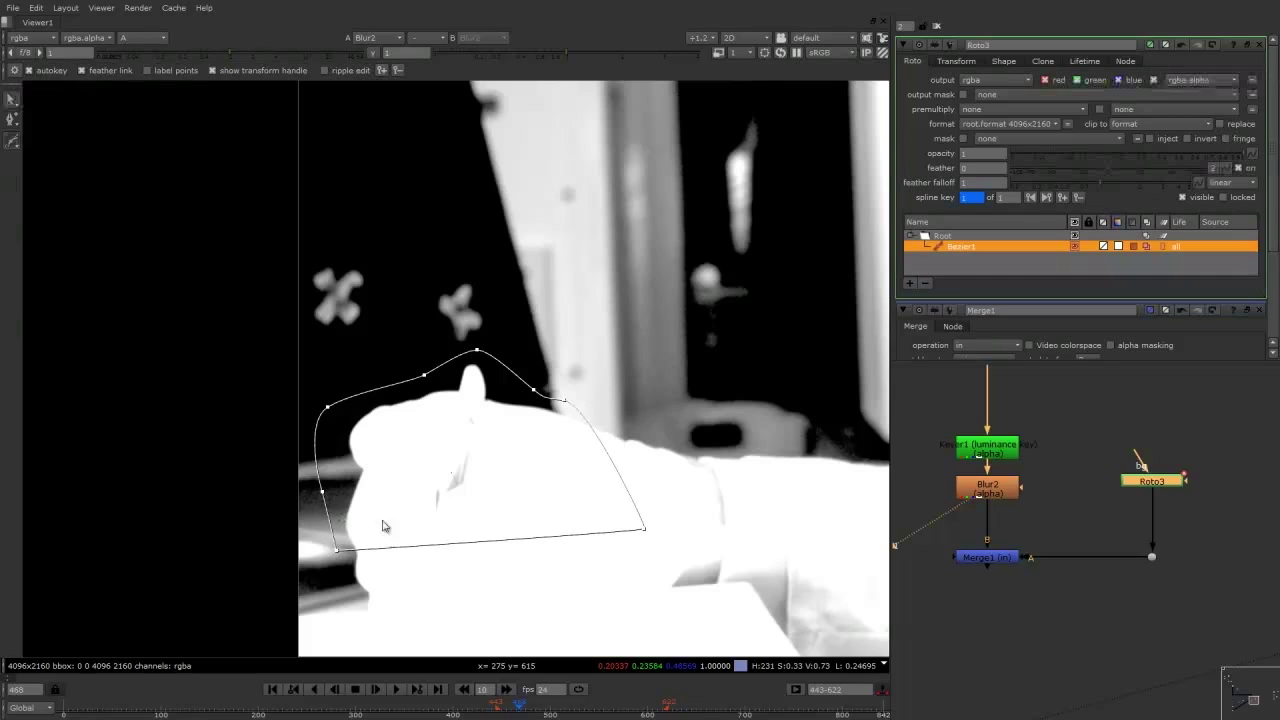
# View Merge1's key limited by the roto shape, and return the viewer to Blur2.
pyautogui.click(988, 490)
pyautogui.click(980, 558)
pyautogui.press('1')
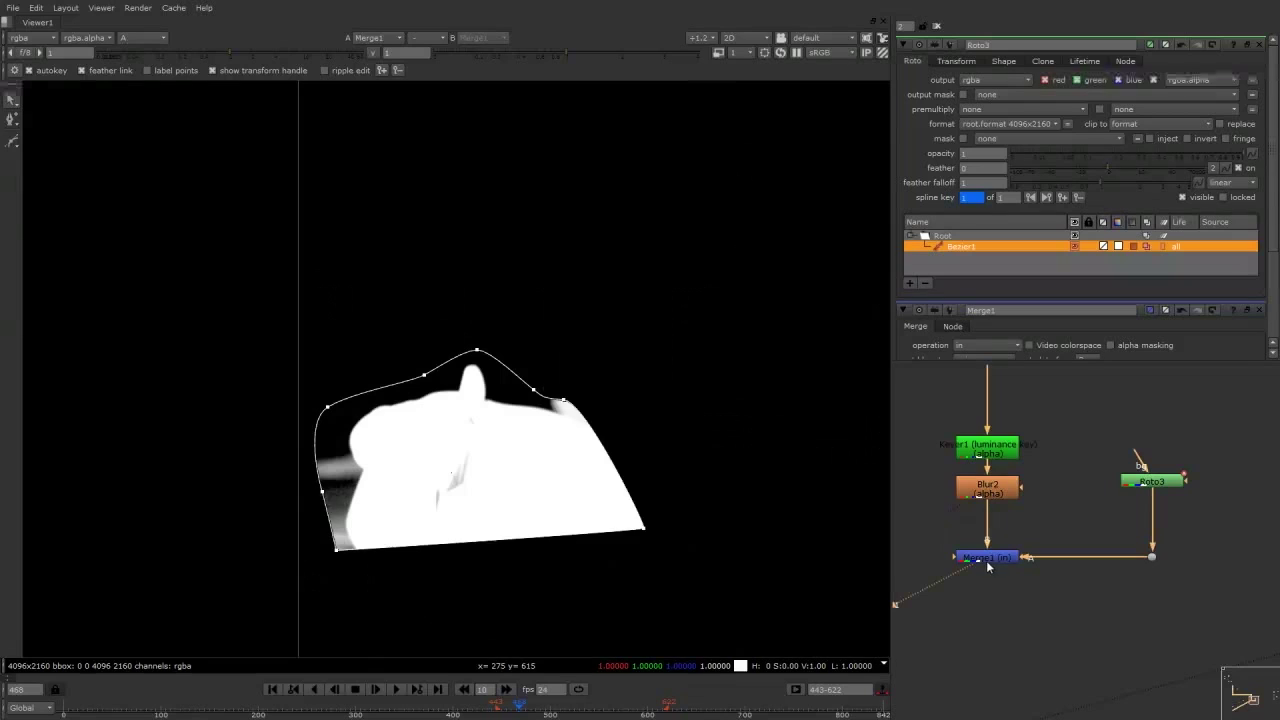
pyautogui.click(995, 492)
pyautogui.press('1')
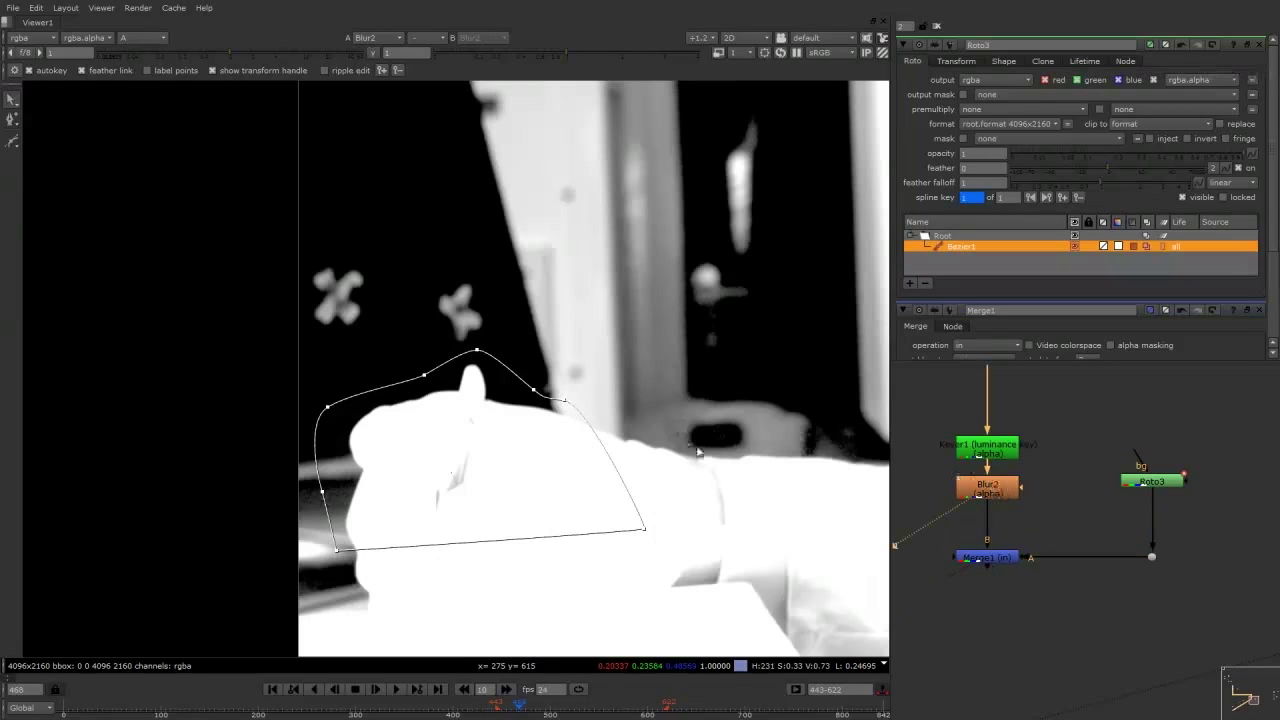
# Keyframe the whole Bezier at frame 474 to follow the hand, and adjust its points beside the pen and the fingers.
pyautogui.moveTo(703, 306); pyautogui.dragTo(221, 605)
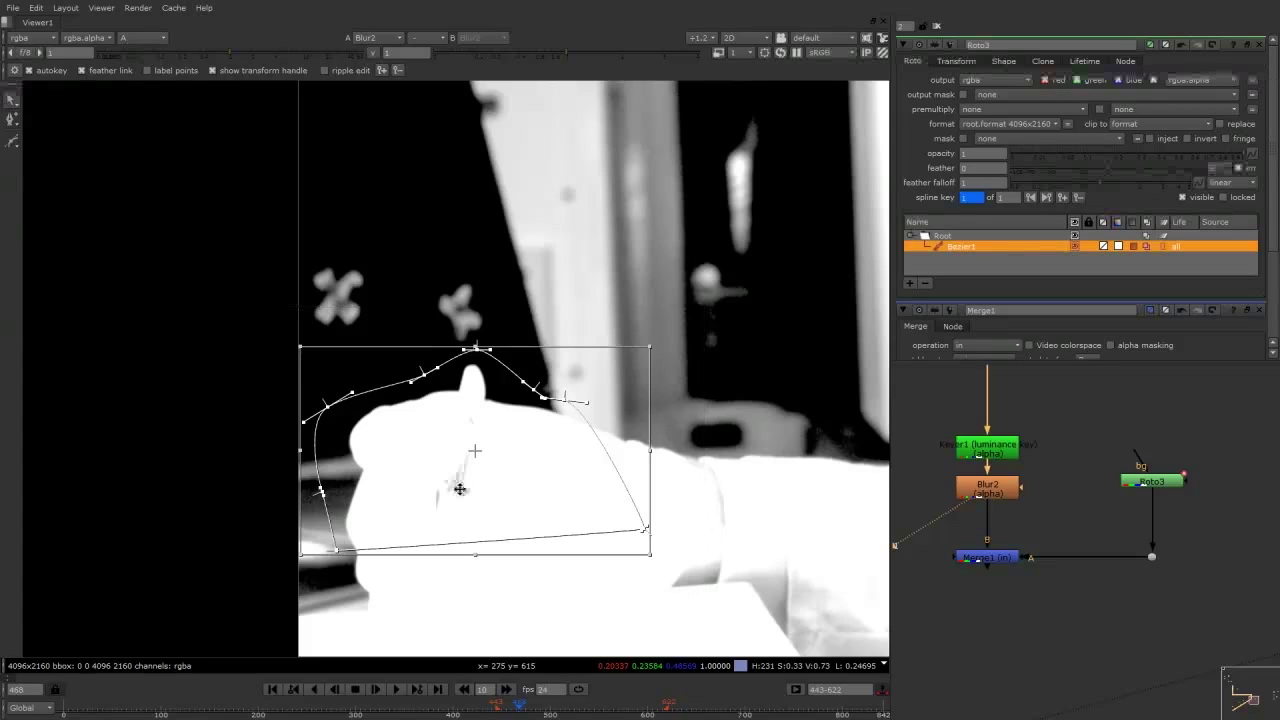
pyautogui.press('Right')
pyautogui.press('Right')
pyautogui.press('Right')
pyautogui.press('Right')
pyautogui.press('Right')
pyautogui.press('Right')
pyautogui.moveTo(518, 500); pyautogui.dragTo(529, 503)
pyautogui.click(660, 474)
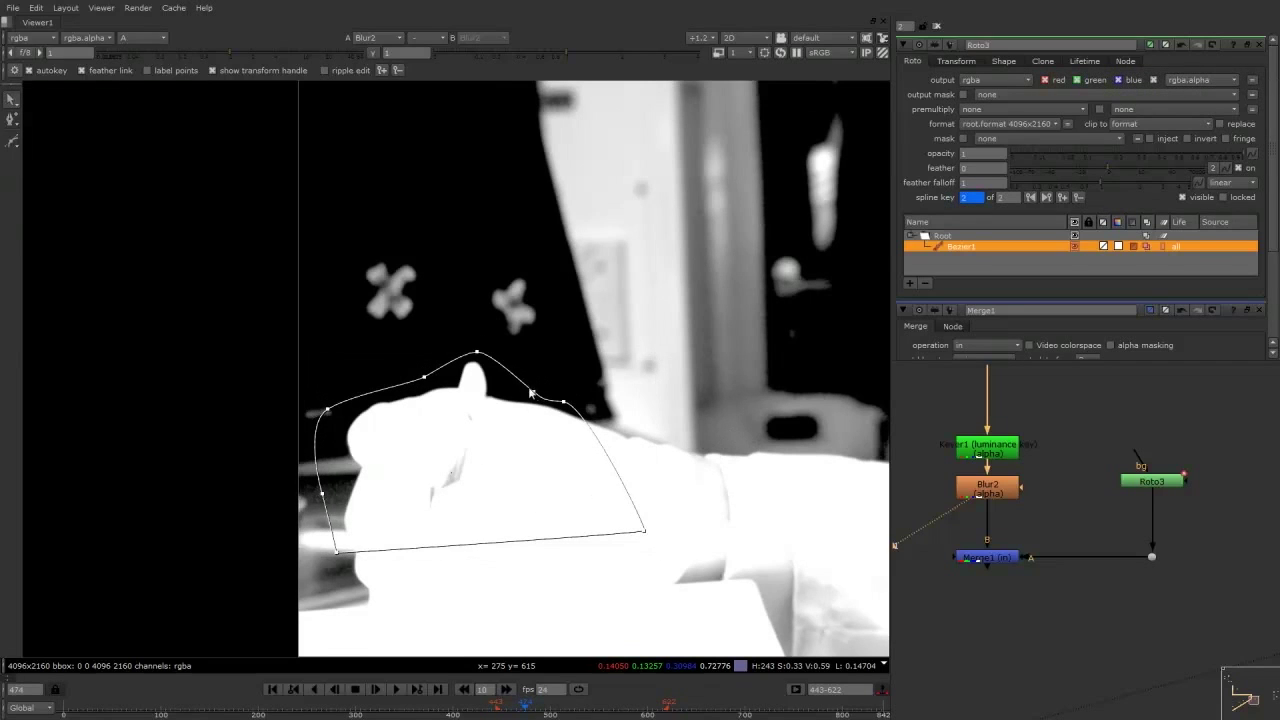
pyautogui.click(330, 410)
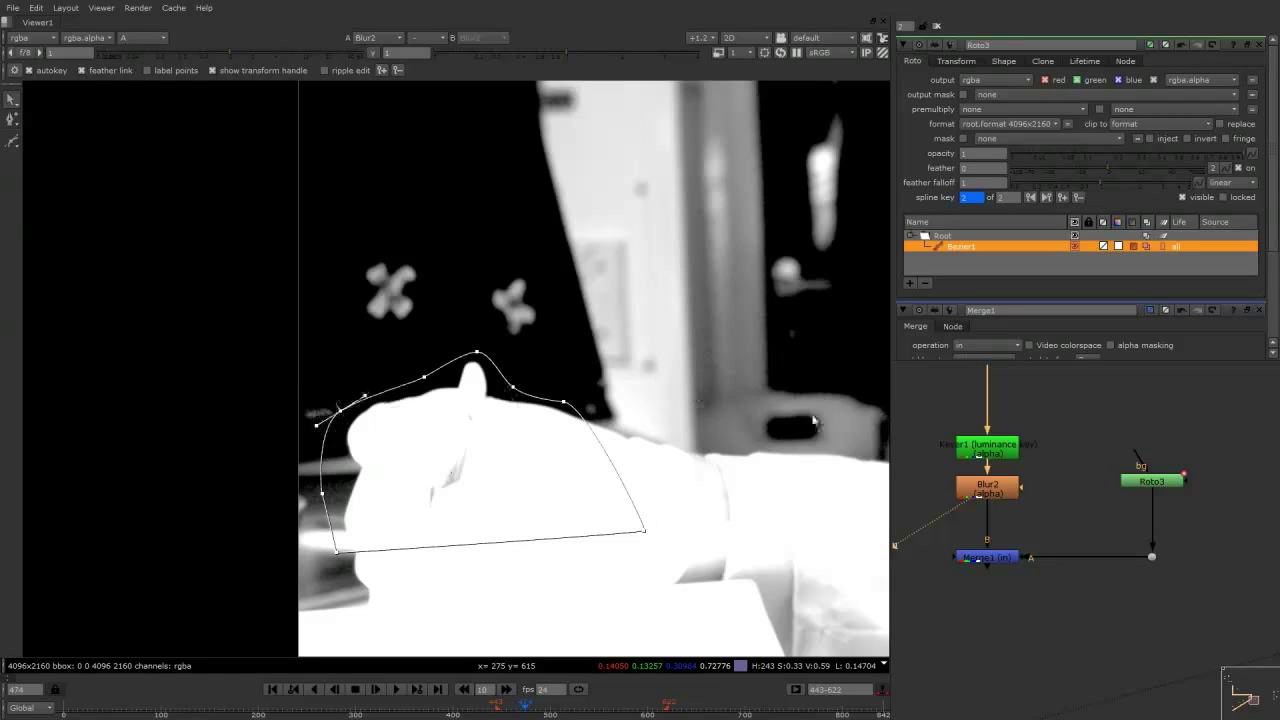
pyautogui.press('a')
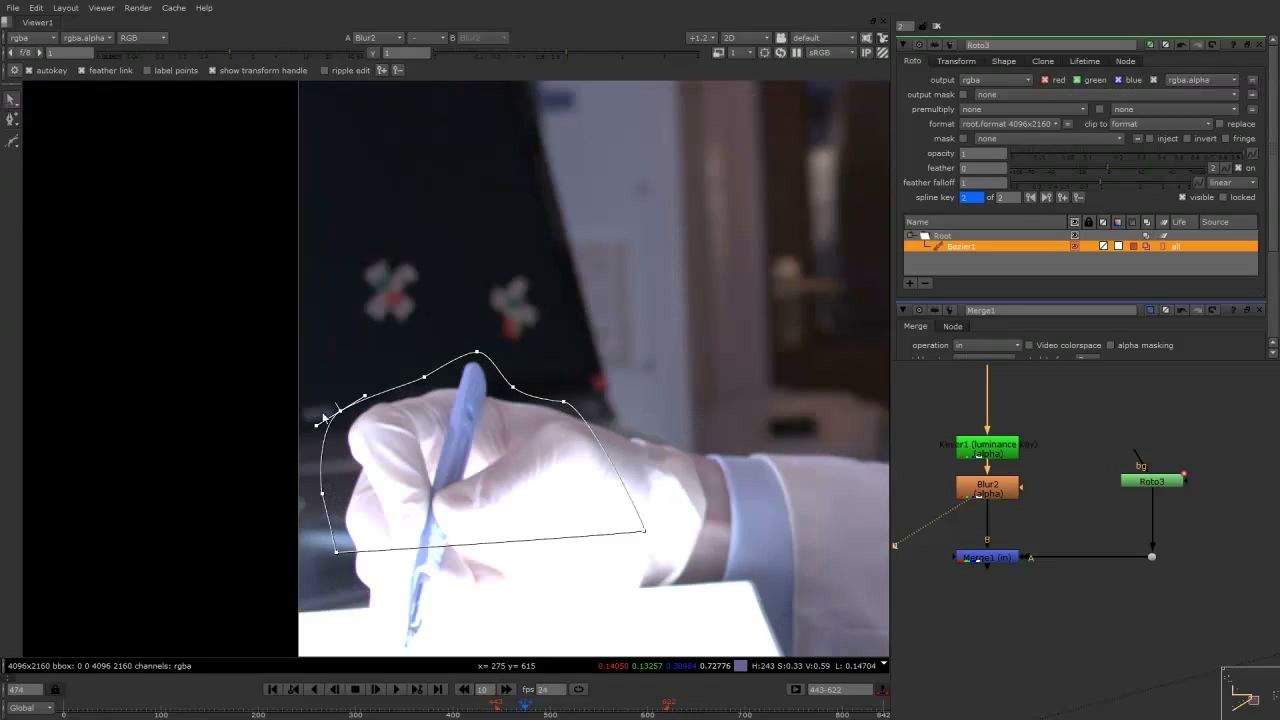
pyautogui.press('a')
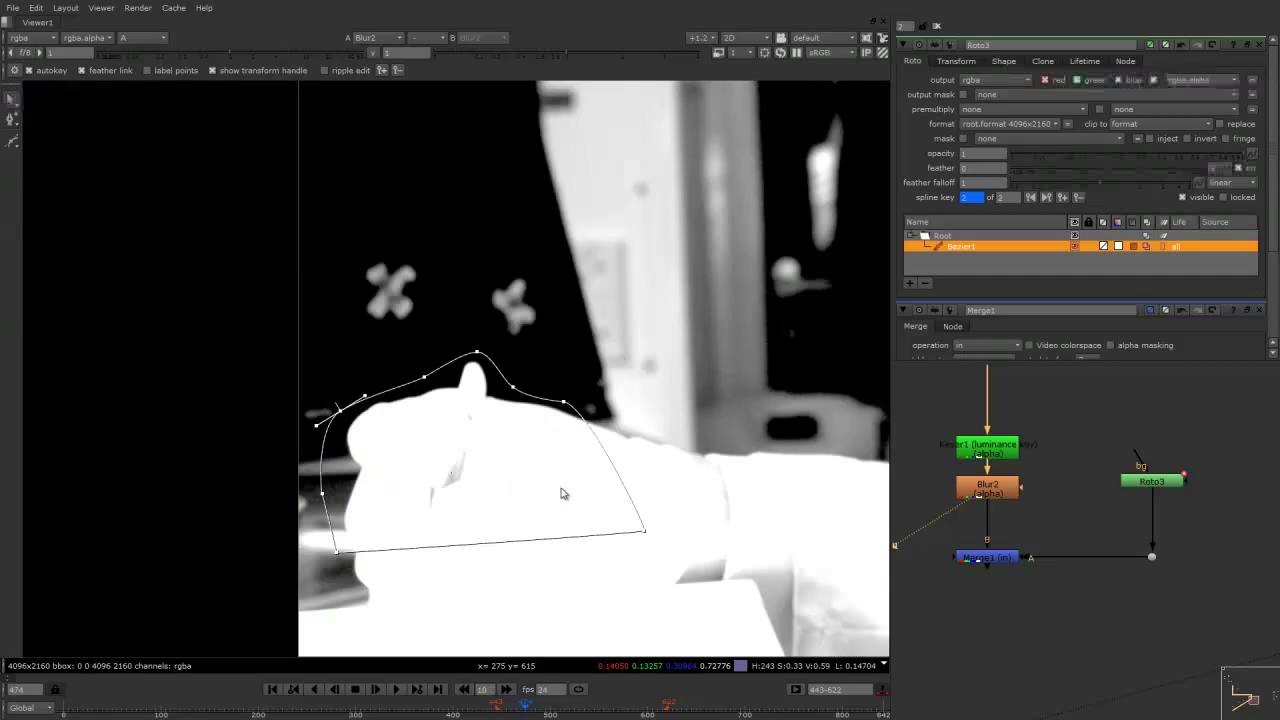
# Advance beyond frame 484 and shift the whole Bezier to follow the hand and pen as they move across the frame.
pyautogui.press('Right')
pyautogui.press('Right')
pyautogui.press('Right')
pyautogui.press('Right')
pyautogui.press('Right')
pyautogui.press('Right')
pyautogui.press('Right')
pyautogui.press('Right')
pyautogui.press('Right')
pyautogui.press('Right')
pyautogui.press('Right')
pyautogui.press('Right')
pyautogui.press('Right')
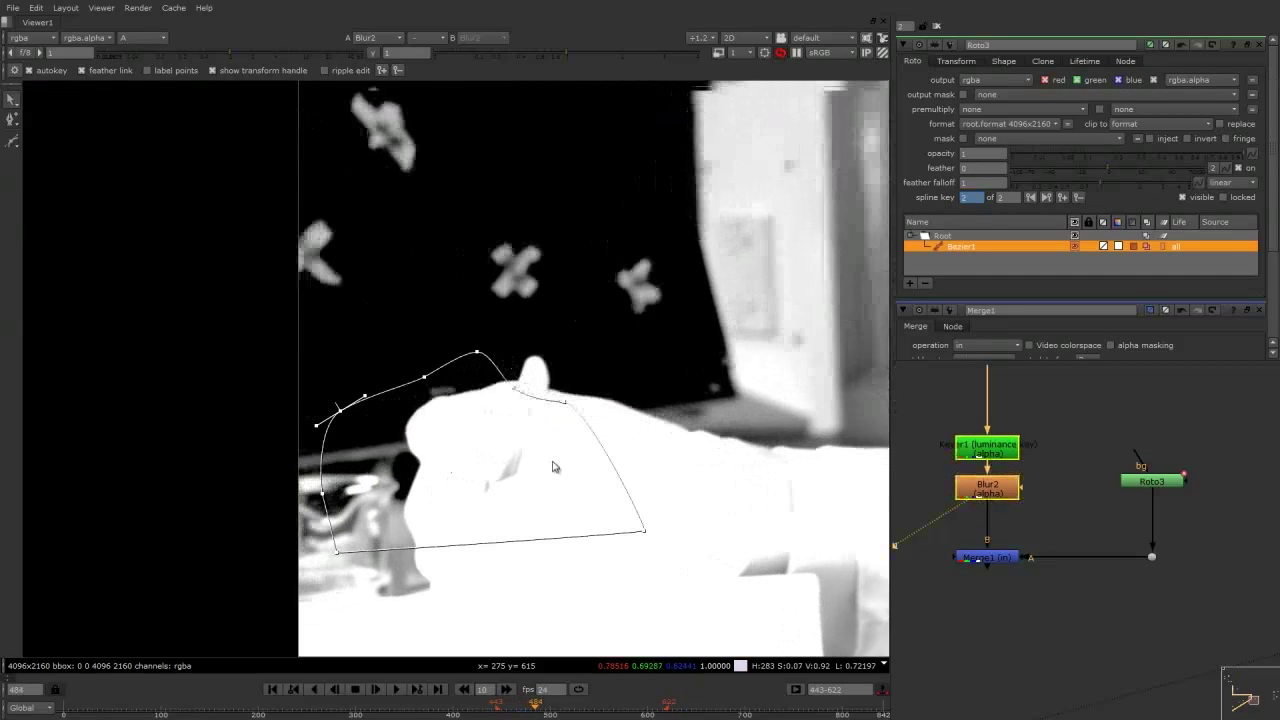
pyautogui.press('Right')
pyautogui.moveTo(726, 334); pyautogui.dragTo(303, 575)
pyautogui.moveTo(483, 452); pyautogui.dragTo(585, 426)
pyautogui.click(700, 348)
pyautogui.moveTo(668, 376); pyautogui.dragTo(667, 372)
pyautogui.click(617, 361)
# Move all the shape's points with the hand at a further frame, and check the fit against the color plate.
pyautogui.press('Right')
pyautogui.press('Right')
pyautogui.press('Right')
pyautogui.press('Right')
pyautogui.press('Right')
pyautogui.press('Right')
pyautogui.press('Right')
pyautogui.press('Right')
pyautogui.moveTo(800, 303); pyautogui.dragTo(309, 594)
pyautogui.press('Right')
pyautogui.press('Right')
pyautogui.press('Right')
pyautogui.press('Right')
pyautogui.press('Right')
pyautogui.press('Right')
pyautogui.press('Right')
pyautogui.moveTo(500, 465); pyautogui.dragTo(577, 446)
pyautogui.press('a')
pyautogui.press('a')
# Step further forward and reposition the Bezier over the glove and pen in the color view.
pyautogui.press('Right')
pyautogui.press('Right')
pyautogui.press('Right')
pyautogui.press('Right')
pyautogui.press('Right')
pyautogui.press('Right')
pyautogui.press('Right')
pyautogui.press('Right')
pyautogui.press('Right')
pyautogui.press('a')
pyautogui.moveTo(594, 401); pyautogui.dragTo(610, 441)
# Step through the keyframed range in the color view to check how the shape tracks the gloved hand.
pyautogui.press('Right')
pyautogui.press('Right')
pyautogui.press('Right')
pyautogui.press('Right')
pyautogui.press('Right')
pyautogui.press('Right')
pyautogui.press('Right')
pyautogui.press('Right')
pyautogui.hotkey('shift', 'Left')
pyautogui.hotkey('shift', 'Left')
pyautogui.hotkey('shift', 'Left')
pyautogui.hotkey('shift', 'Left')
pyautogui.hotkey('shift', 'Left')
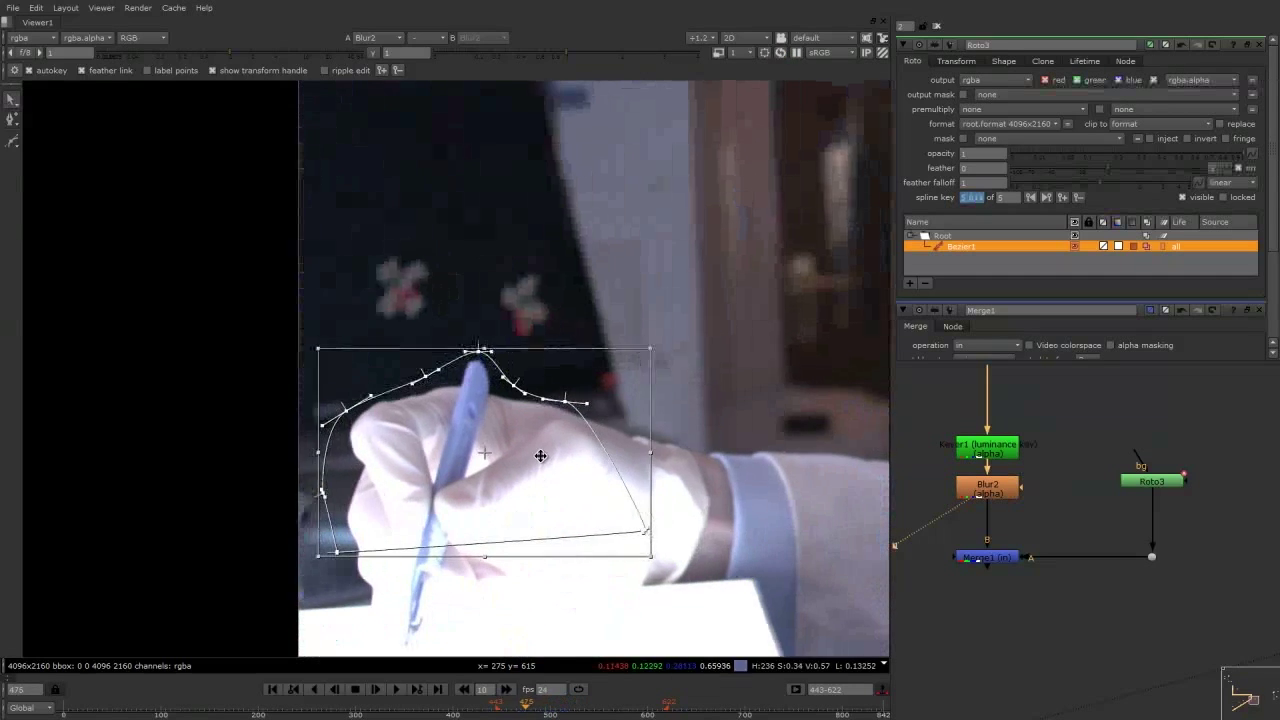
# Go back to the earlier frames and move the Bezier to enclose the glove and pen there.
pyautogui.press('Left')
pyautogui.press('Left')
pyautogui.press('Left')
pyautogui.press('Left')
pyautogui.press('Left')
pyautogui.press('Left')
pyautogui.press('Left')
pyautogui.click(657, 411)
pyautogui.moveTo(522, 399); pyautogui.dragTo(547, 433)
# Refine the Bezier's placement around the glove and pen on the frames near 462.
pyautogui.press('Right')
pyautogui.press('Right')
pyautogui.press('Right')
pyautogui.press('Left')
pyautogui.press('Left')
pyautogui.press('Left')
pyautogui.press('Left')
pyautogui.press('Left')
pyautogui.hotkey('ctrl', 'a')
pyautogui.click(592, 425)
pyautogui.click(548, 434)
pyautogui.press('Right')
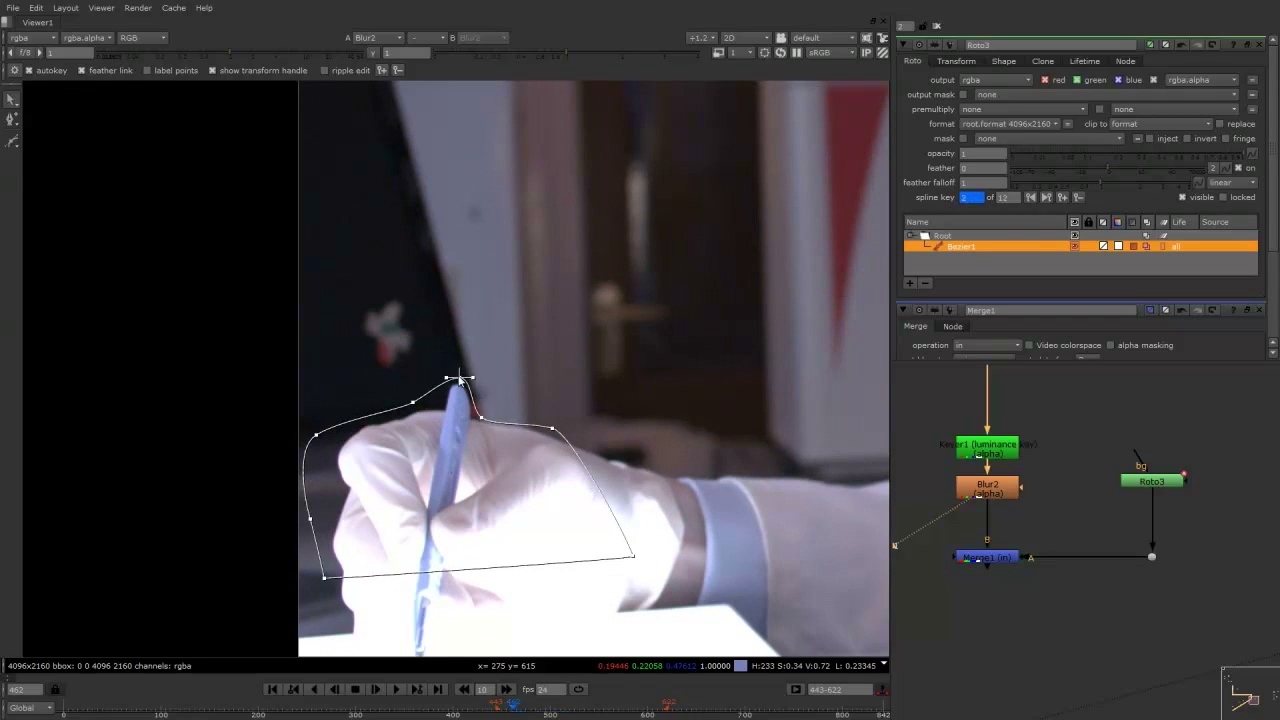
# Adjust the Bezier's edge beside the pen tip in the alpha view on frame 462 and the frames just before it.
pyautogui.press('r')
pyautogui.scroll(5, 480, 410)
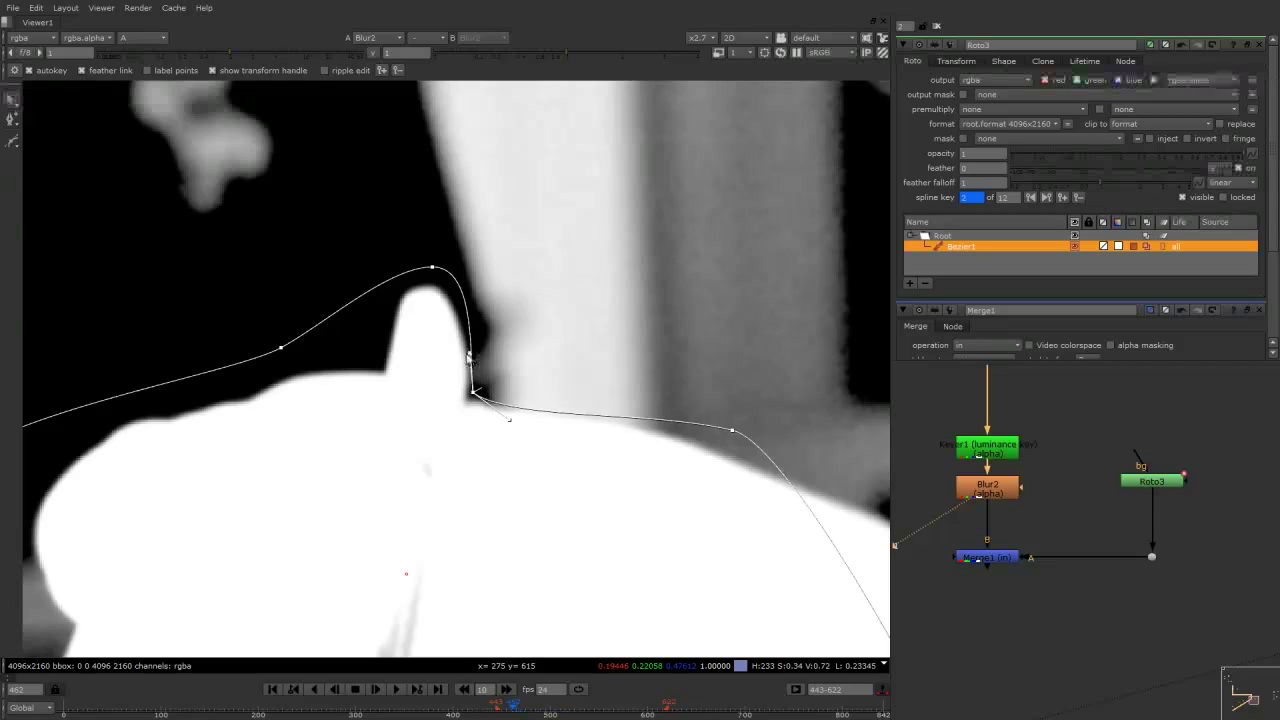
pyautogui.press('a')
pyautogui.press('Right')
pyautogui.press('Left')
pyautogui.press('Left')
pyautogui.press('Left')
pyautogui.press('Left')
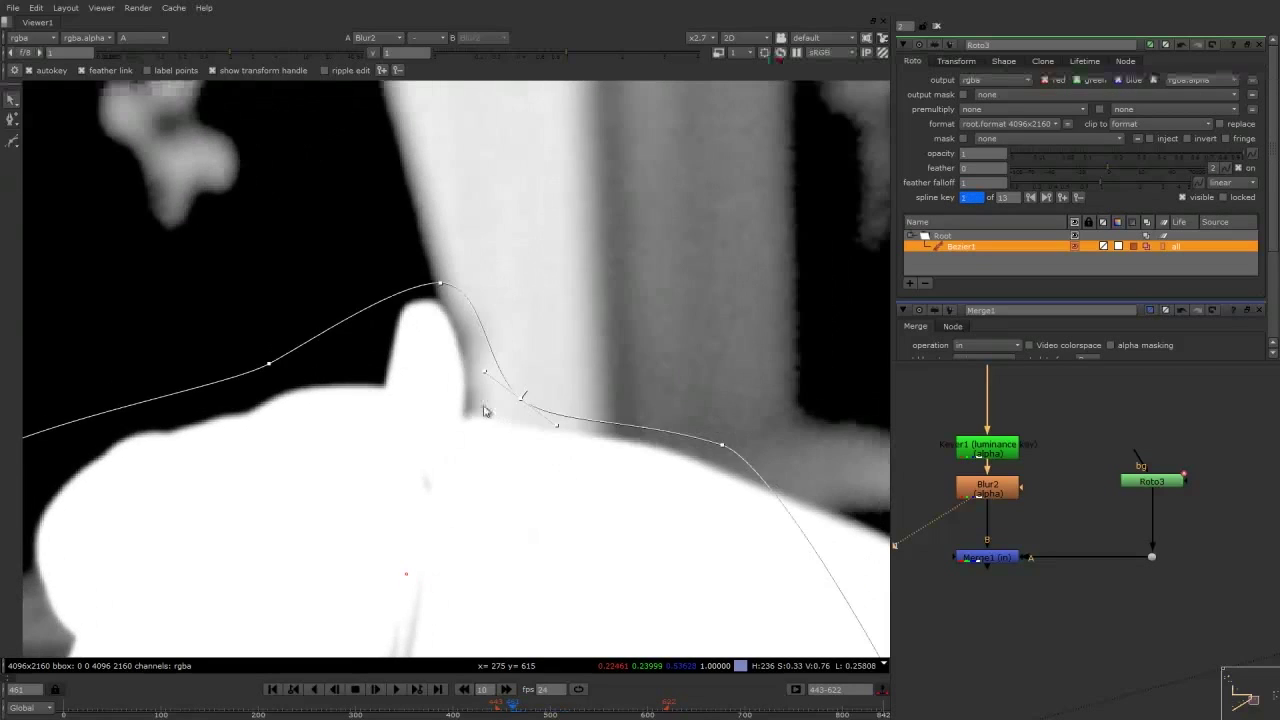
# Work back through the earlier frames and move the whole Bezier to enclose the glove and pen.
pyautogui.scroll(-4, 528, 414)
pyautogui.press('Left')
pyautogui.press('Left')
pyautogui.press('Left')
pyautogui.press('Left')
pyautogui.hotkey('ctrl', 'a')
pyautogui.moveTo(524, 418); pyautogui.dragTo(417, 500)
pyautogui.press('Left')
pyautogui.press('Left')
pyautogui.press('Left')
pyautogui.press('Left')
pyautogui.press('Left')
pyautogui.press('Left')
pyautogui.press('Left')
pyautogui.press('Left')
pyautogui.press('Left')
pyautogui.press('Left')
pyautogui.press('Left')
pyautogui.press('Left')
pyautogui.scroll(-3, 517, 457)
# Step forward through the color view toward frame 481 to check how the Bezier follows the gloved hand.
pyautogui.press('a')
pyautogui.press('Right')
pyautogui.press('Right')
pyautogui.press('Right')
pyautogui.press('Right')
pyautogui.press('Right')
pyautogui.press('Right')
pyautogui.press('Right')
pyautogui.press('Right')
pyautogui.press('Right')
pyautogui.press('Right')
pyautogui.press('Right')
pyautogui.press('Right')
pyautogui.press('Right')
pyautogui.press('Right')
pyautogui.press('Right')
pyautogui.press('Right')
pyautogui.press('Right')
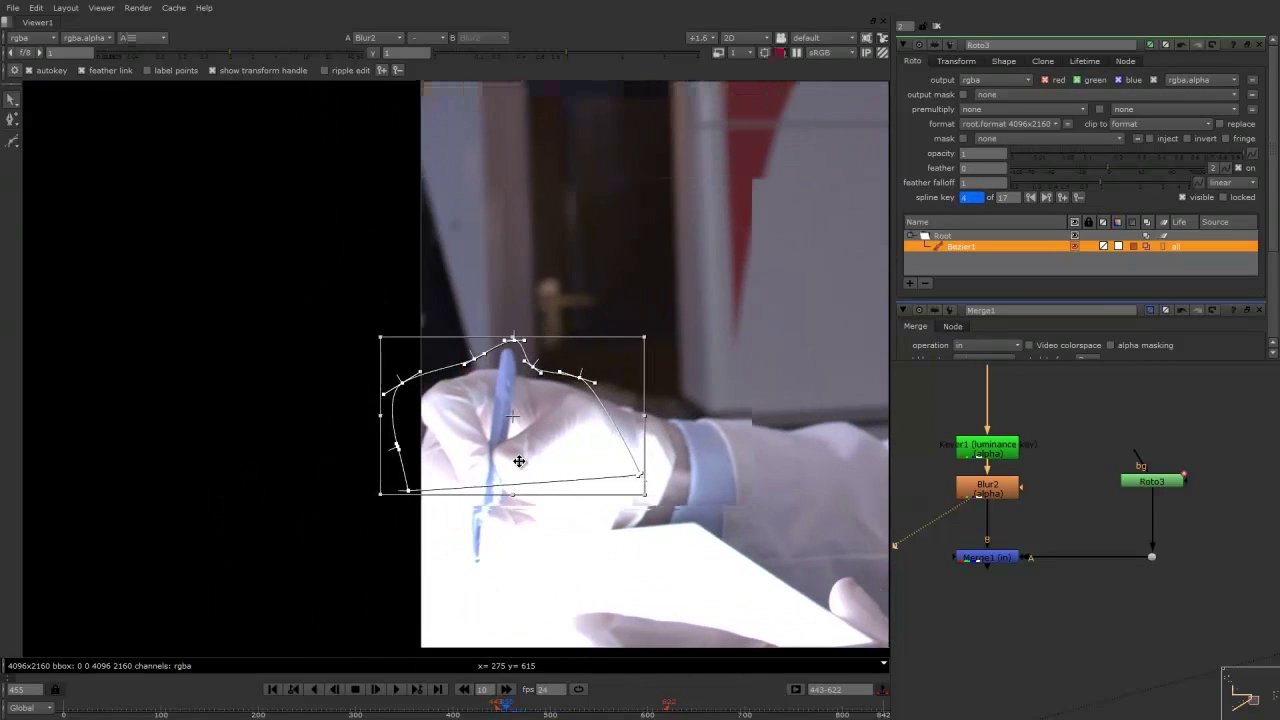
pyautogui.press('Right')
pyautogui.press('Right')
pyautogui.press('Right')
pyautogui.press('Right')
pyautogui.press('Right')
pyautogui.press('Right')
pyautogui.press('Right')
pyautogui.press('Right')
pyautogui.press('Right')
pyautogui.press('Right')
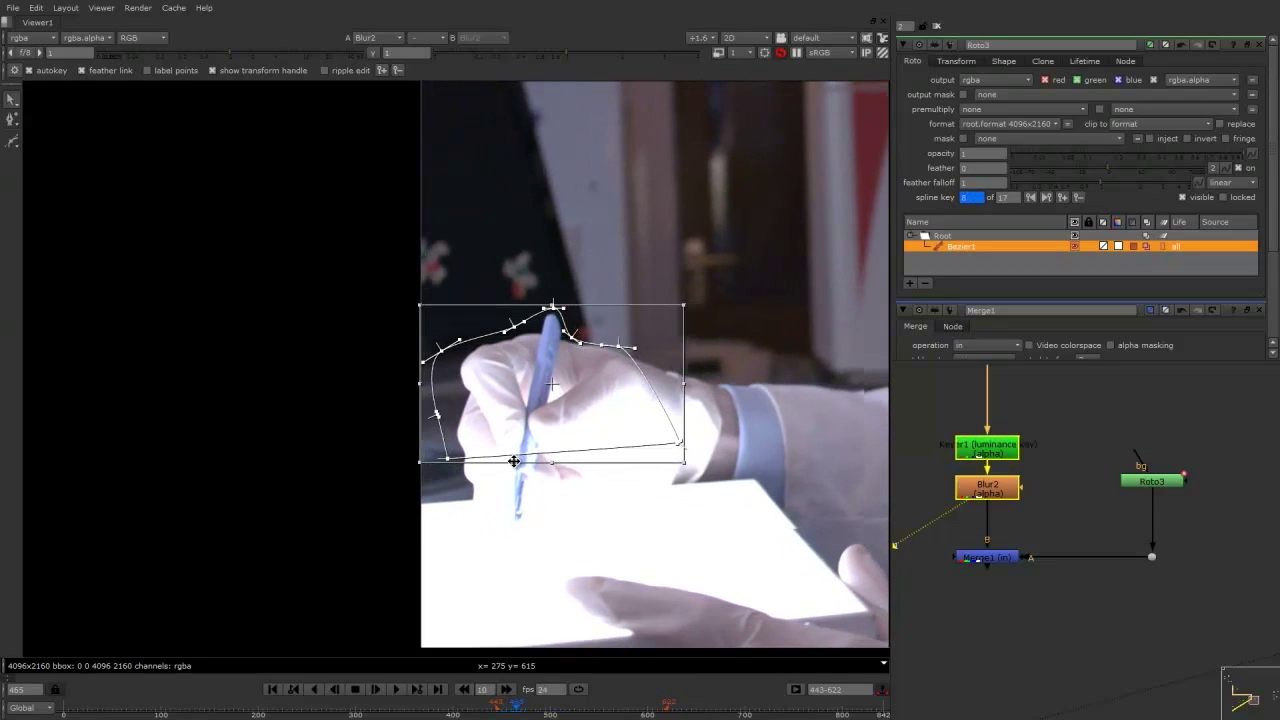
pyautogui.press('Right')
pyautogui.press('Right')
pyautogui.press('Right')
pyautogui.press('Right')
pyautogui.press('Right')
pyautogui.press('Right')
pyautogui.press('Right')
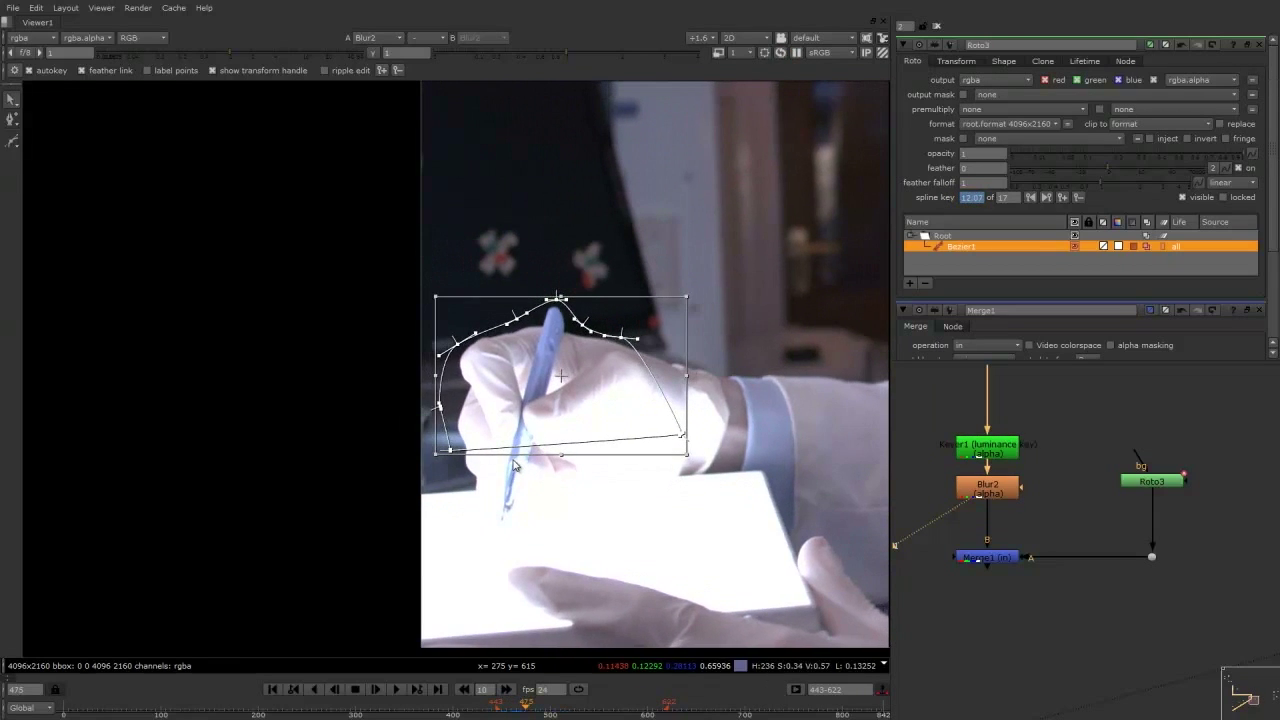
# Display the alpha of Merge1, where the roto shape limits the blurred luminance key.
pyautogui.moveTo(1127, 457); pyautogui.dragTo(1116, 481, button='middle')
pyautogui.scroll(-4, 1112, 466)
pyautogui.moveTo(1203, 374); pyautogui.dragTo(985, 520)
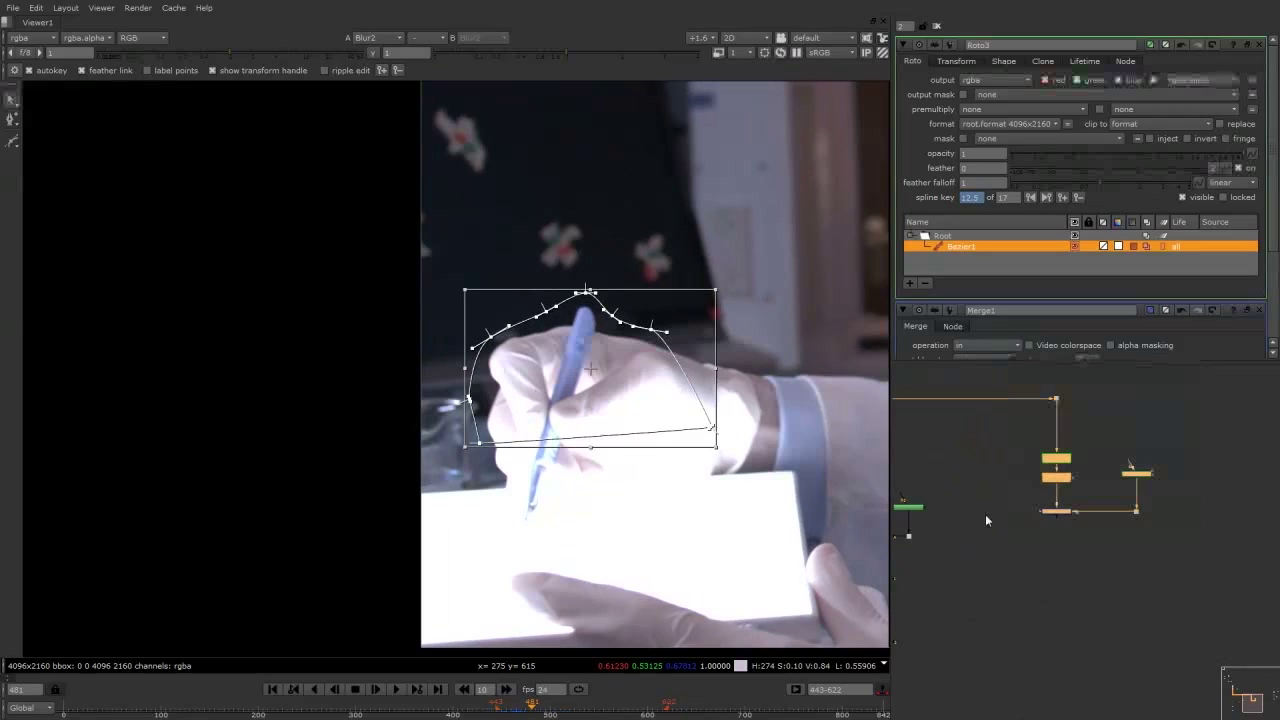
pyautogui.click(1193, 440)
pyautogui.scroll(3, 1116, 498)
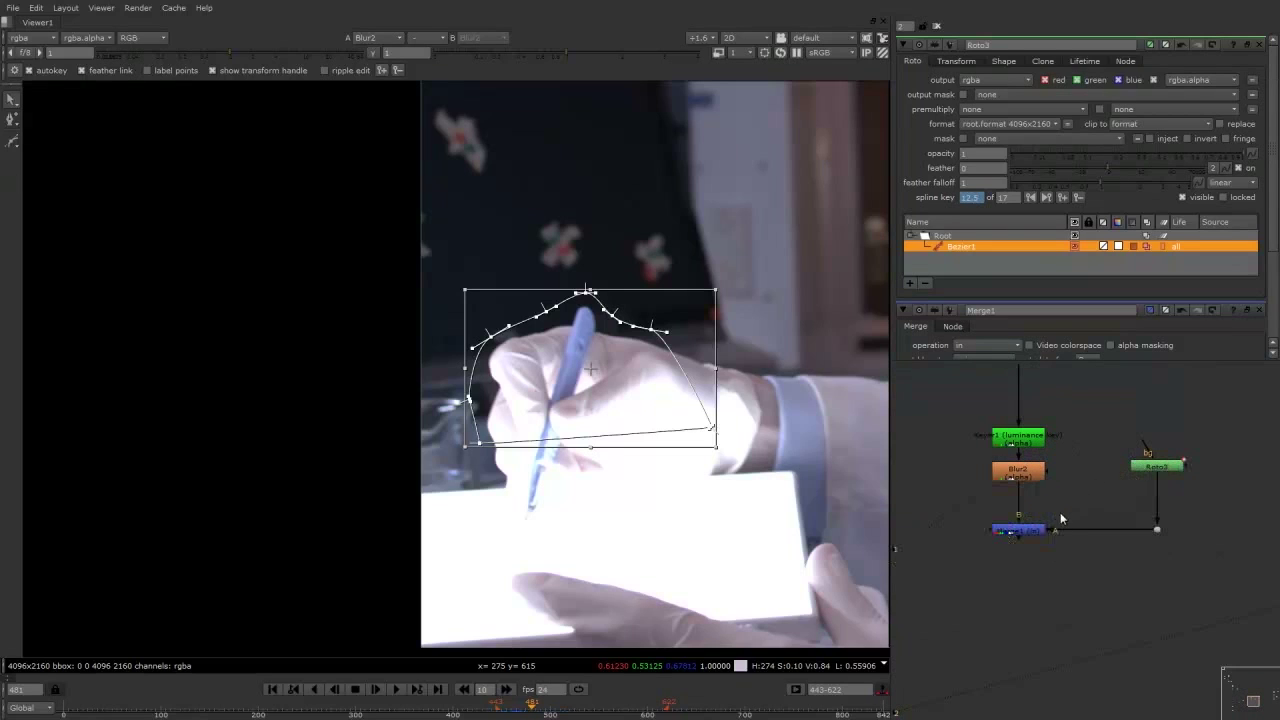
pyautogui.scroll(3, 1053, 510)
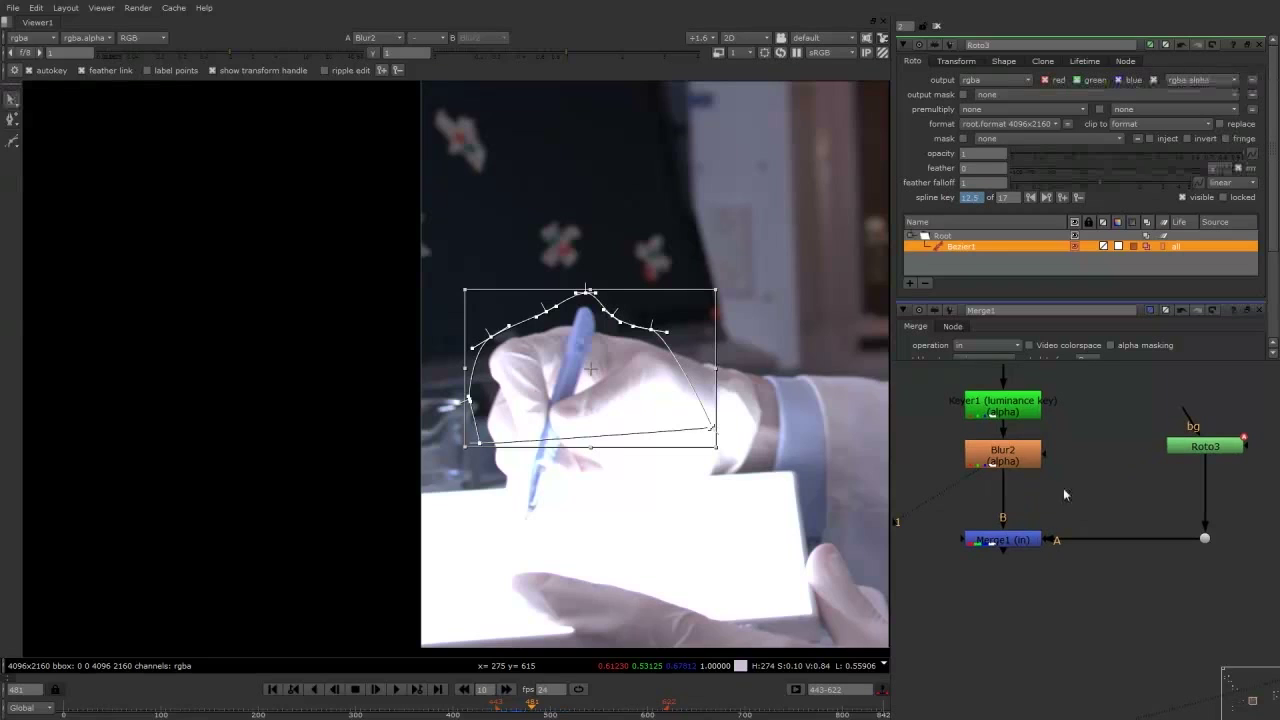
pyautogui.press('a')
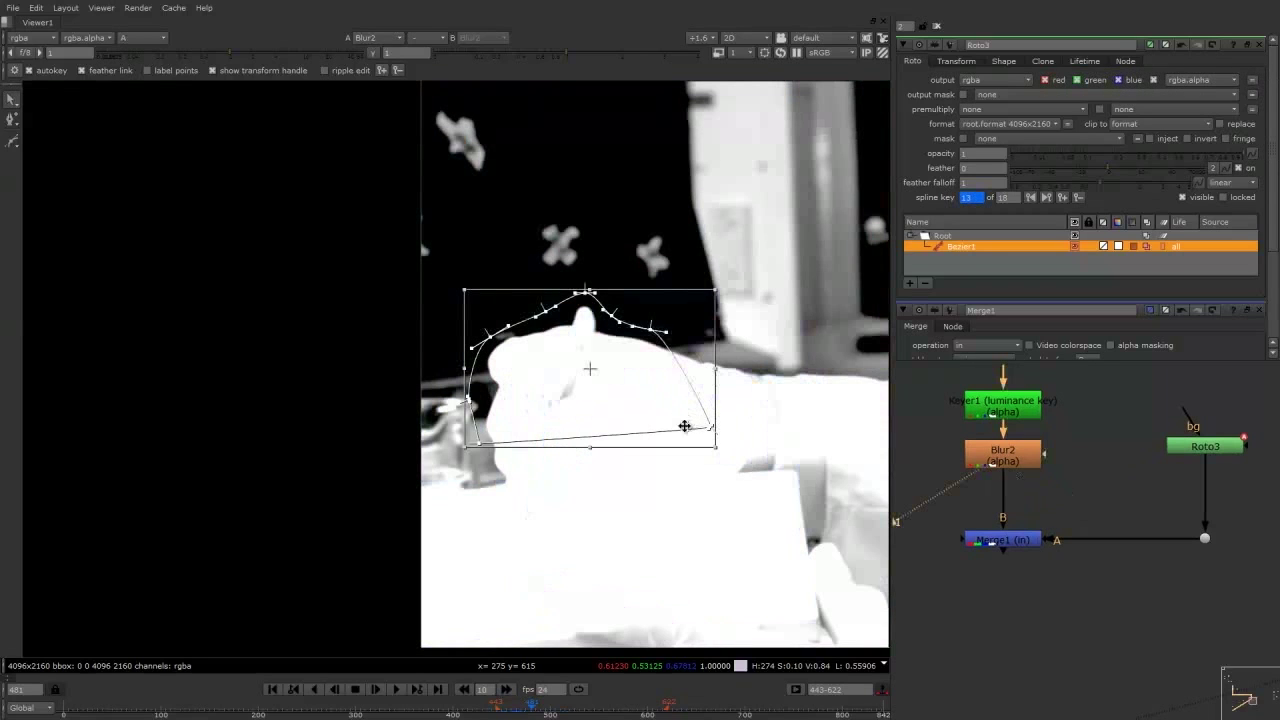
pyautogui.press('Right')
pyautogui.press('Right')
pyautogui.click(992, 542)
pyautogui.press('1')
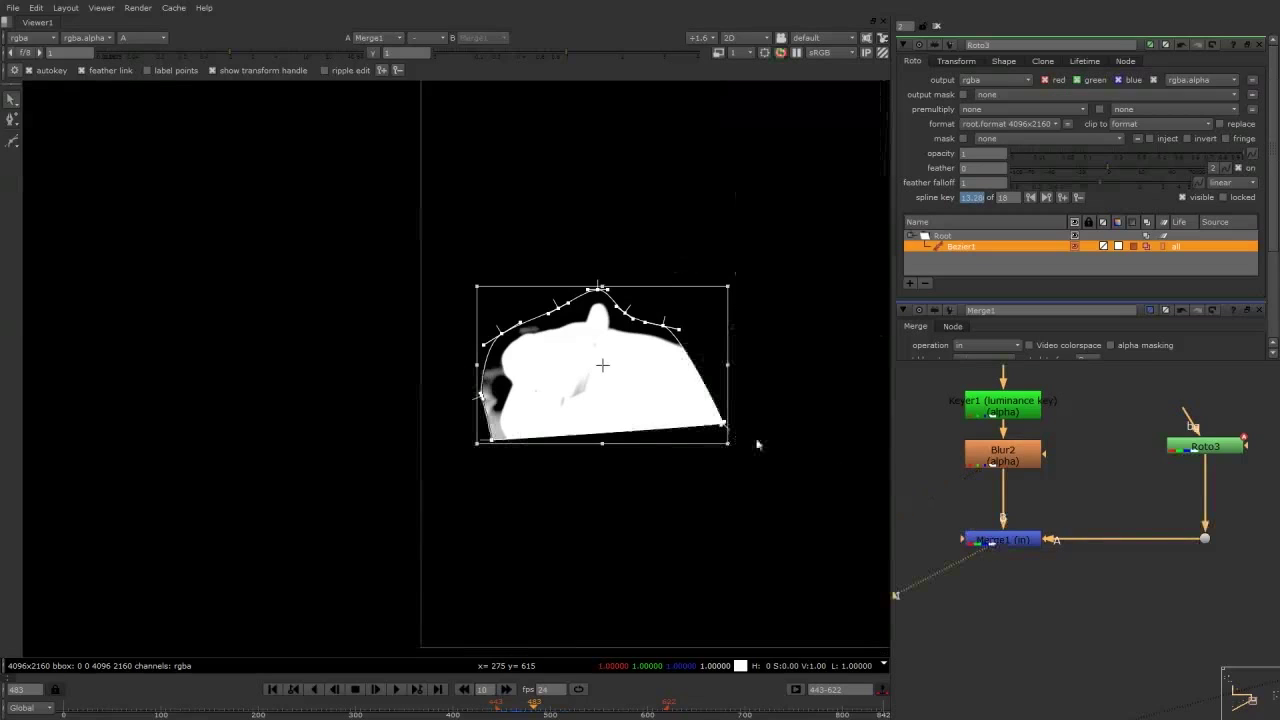
# Step between frames 481 and 485 to check the limited glove matte inside the Bezier.
pyautogui.press('Right')
pyautogui.press('Right')
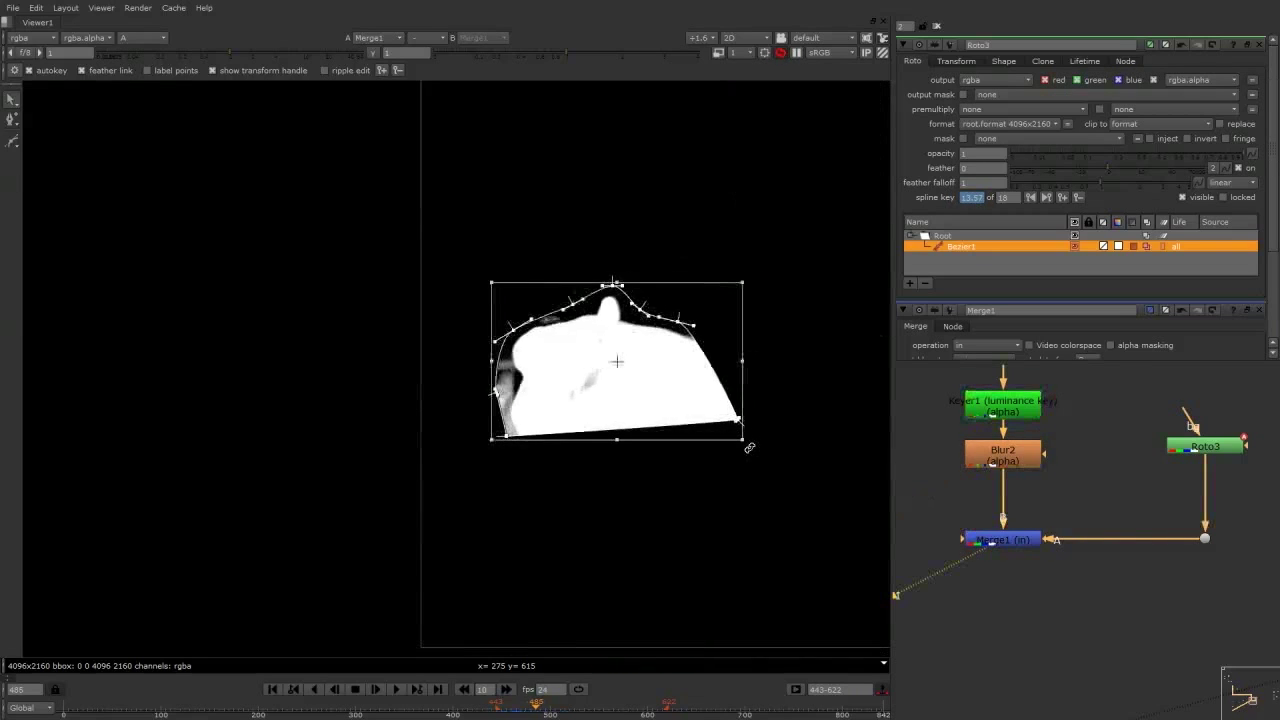
pyautogui.press('Left')
pyautogui.press('Left')
pyautogui.press('Left')
pyautogui.press('Left')
# Connect the limited luminance key from Merge1 as an additional A input of the merge that combines the roto mattes.
pyautogui.moveTo(1025, 556); pyautogui.dragTo(1134, 544, button='middle')
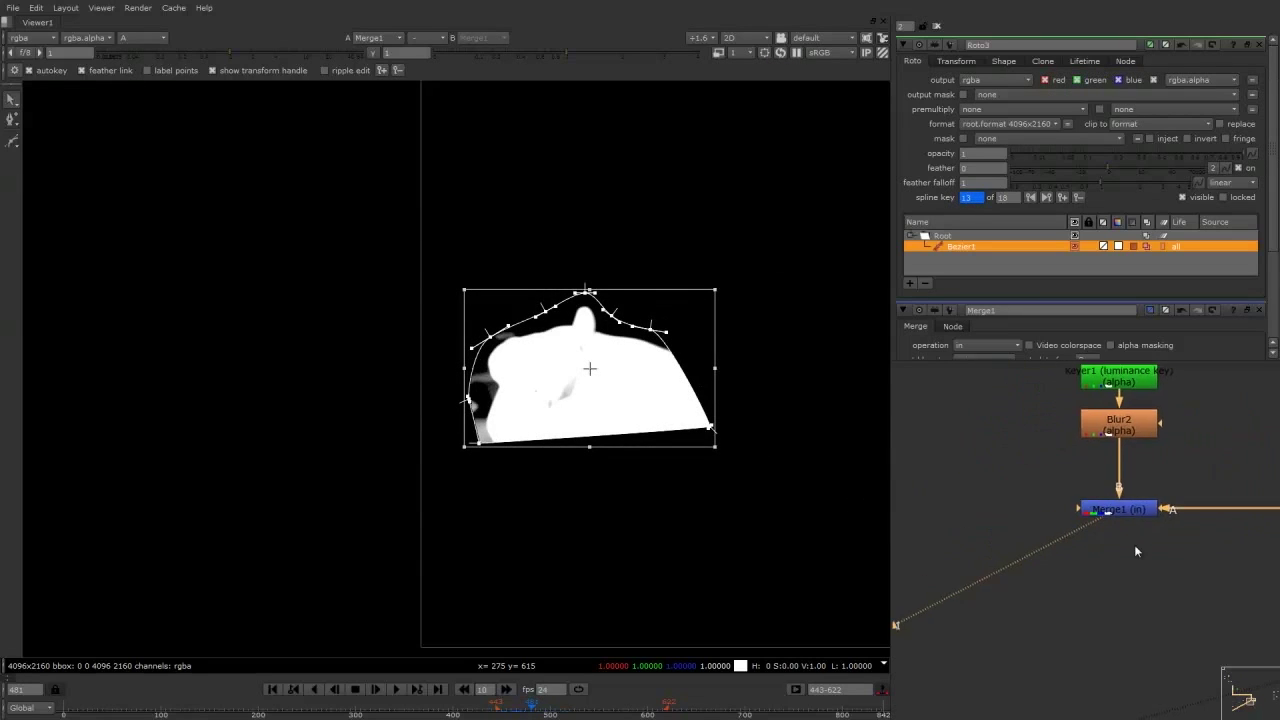
pyautogui.scroll(-3, 1134, 544)
pyautogui.moveTo(947, 569); pyautogui.dragTo(983, 523, button='middle')
pyautogui.moveTo(1072, 458); pyautogui.dragTo(1010, 524)
pyautogui.moveTo(1045, 477); pyautogui.dragTo(1045, 473)
pyautogui.click(1060, 454)
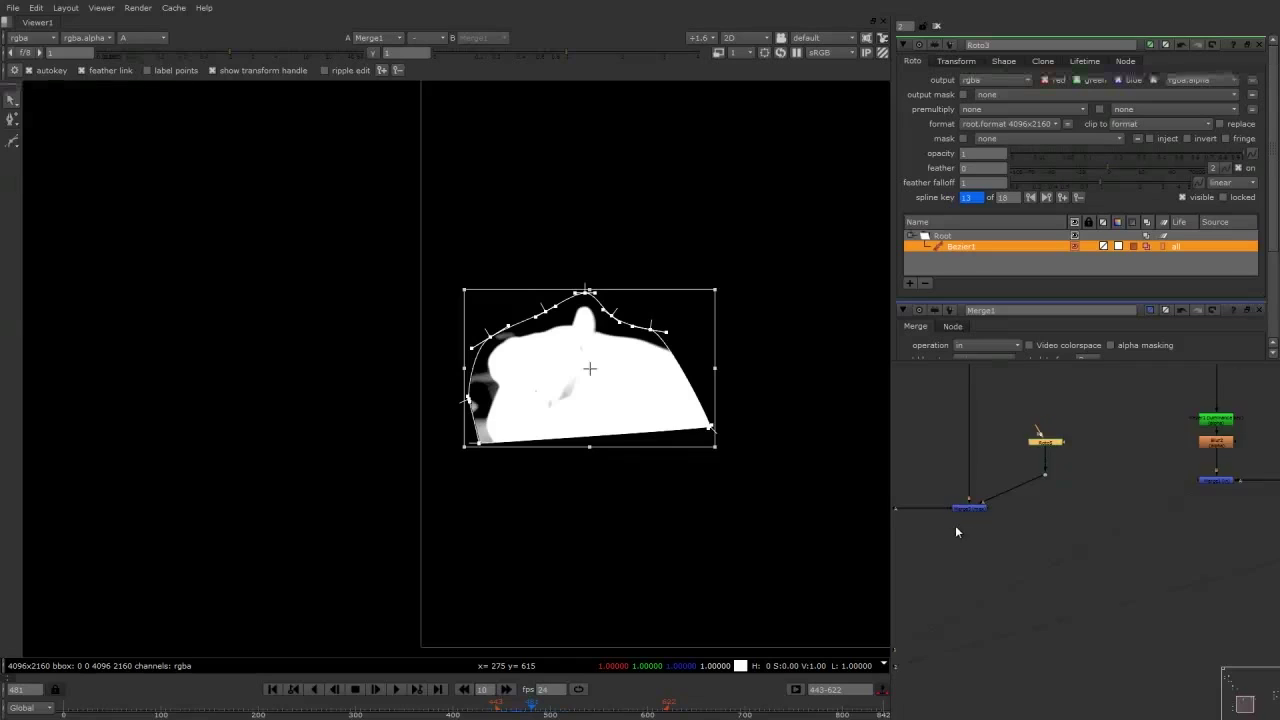
pyautogui.scroll(2, 952, 525)
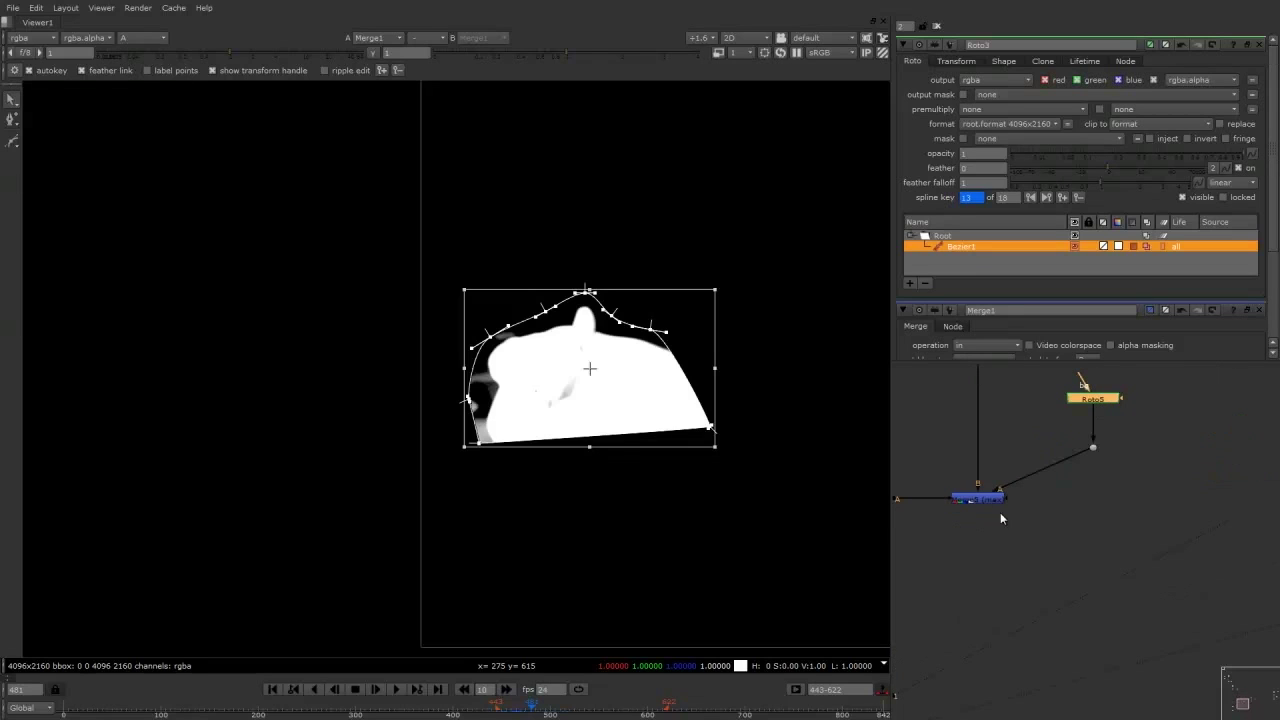
pyautogui.moveTo(1000, 500); pyautogui.dragTo(1136, 459)
pyautogui.moveTo(1065, 434); pyautogui.dragTo(1085, 460, button='middle')
pyautogui.moveTo(1019, 490); pyautogui.dragTo(1027, 461)
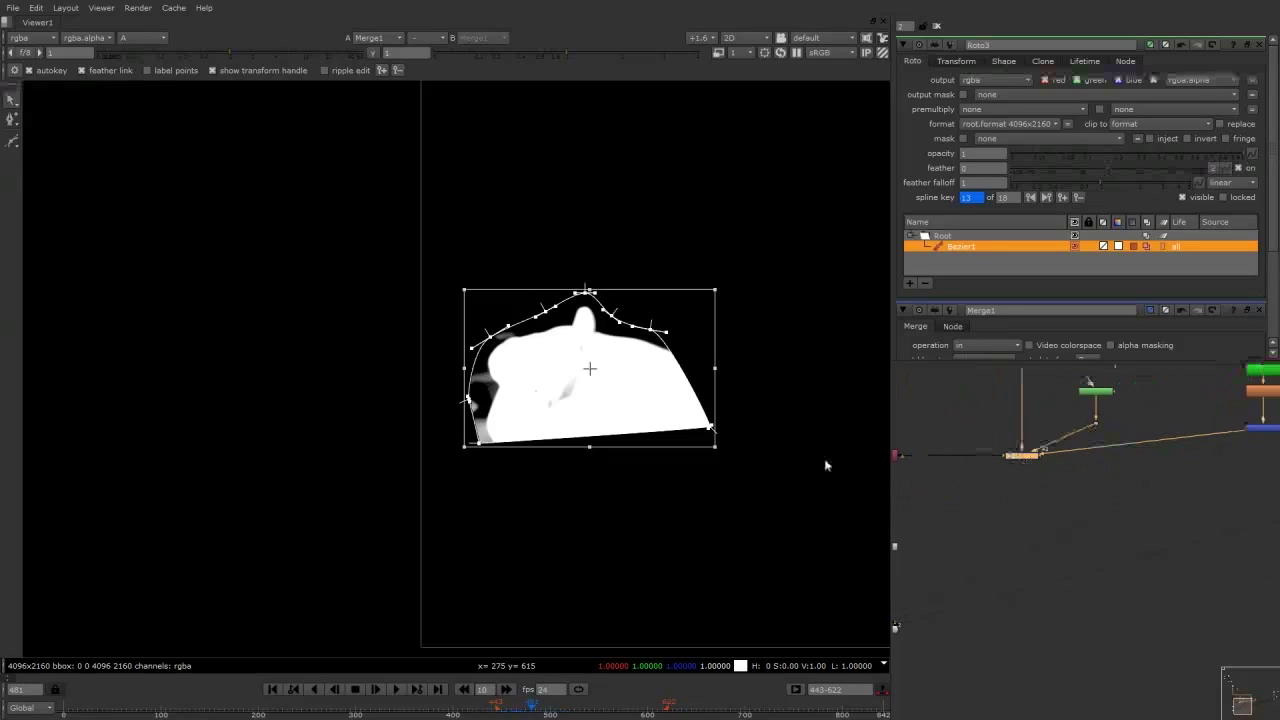
# Display Premult1 in color with the full frame in view and step through the frames to check the extracted hand.
pyautogui.click(794, 484)
pyautogui.moveTo(895, 476); pyautogui.dragTo(1041, 500, button='middle')
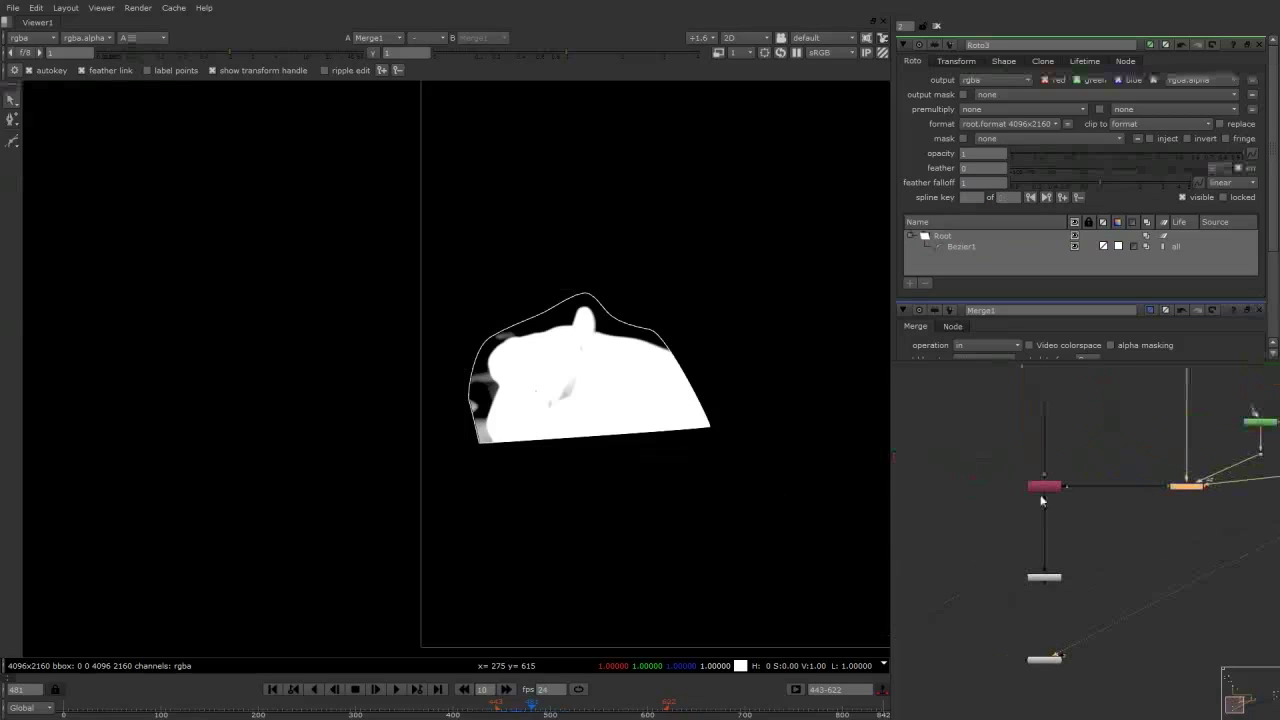
pyautogui.keyDown('ctrl'); pyautogui.keyDown('shift'); pyautogui.click(1050, 580); pyautogui.keyUp('shift'); pyautogui.keyUp('ctrl')
pyautogui.scroll(-5, 763, 483)
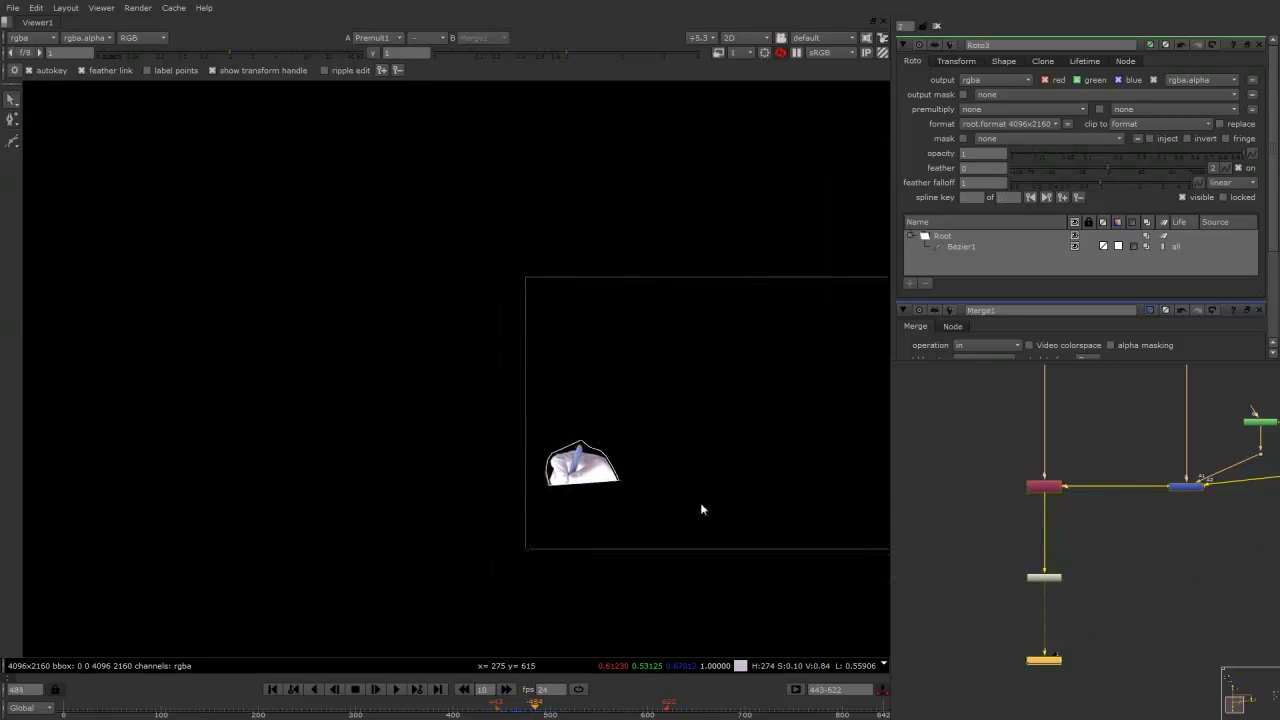
pyautogui.moveTo(760, 506); pyautogui.dragTo(688, 512, button='middle')
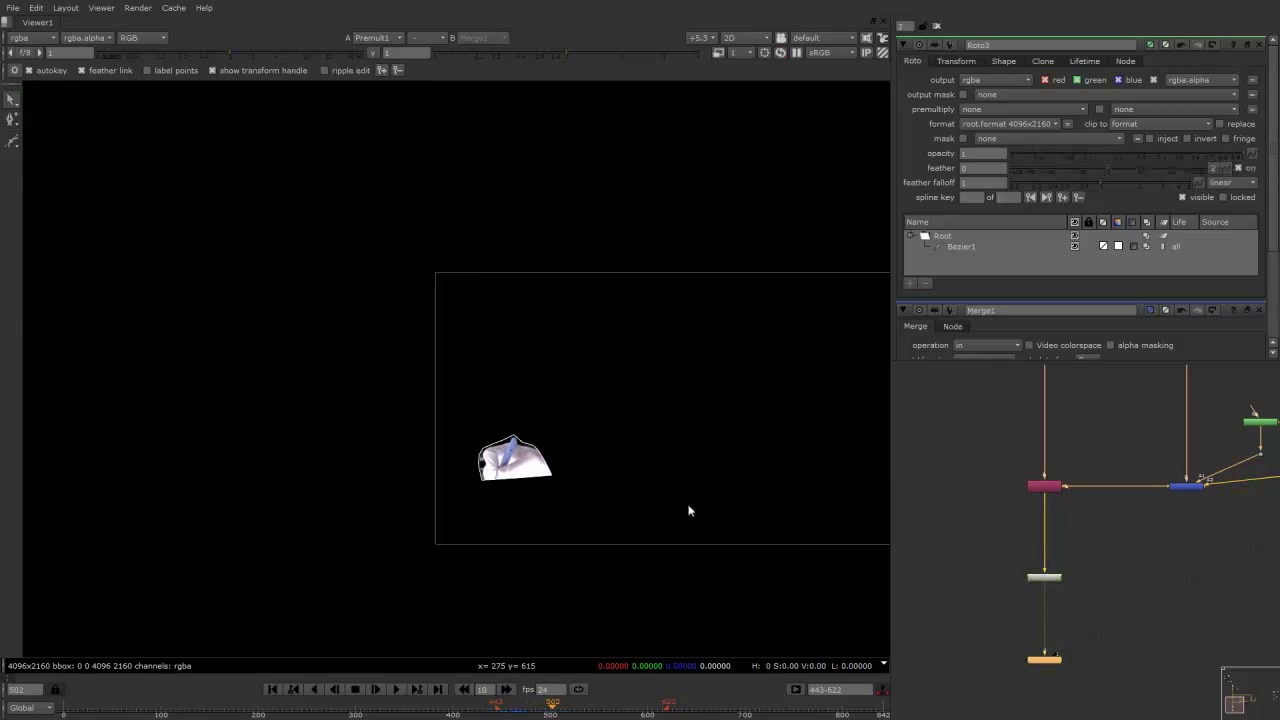
pyautogui.press('Left')
pyautogui.press('Left')
pyautogui.press('Left')
pyautogui.press('Left')
pyautogui.press('Left')
pyautogui.press('Left')
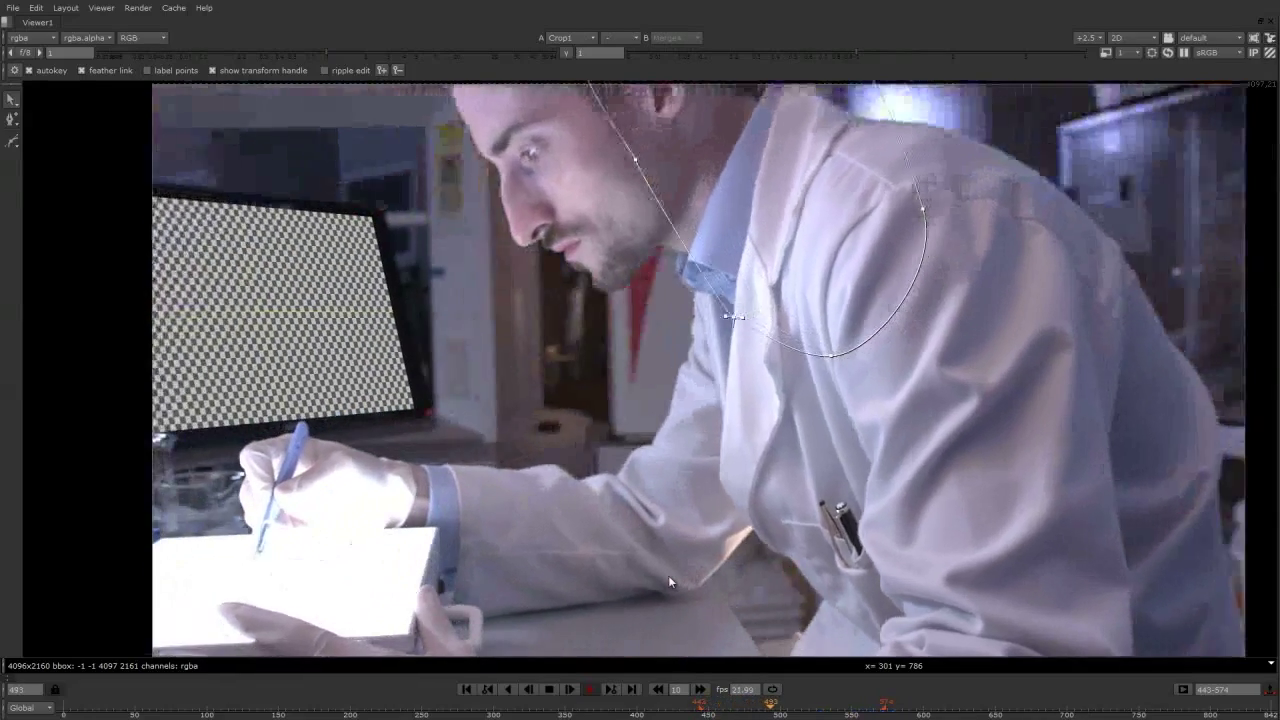
# Turn off the viewer overlay to examine the finished composite at Crop1.
pyautogui.press('o')
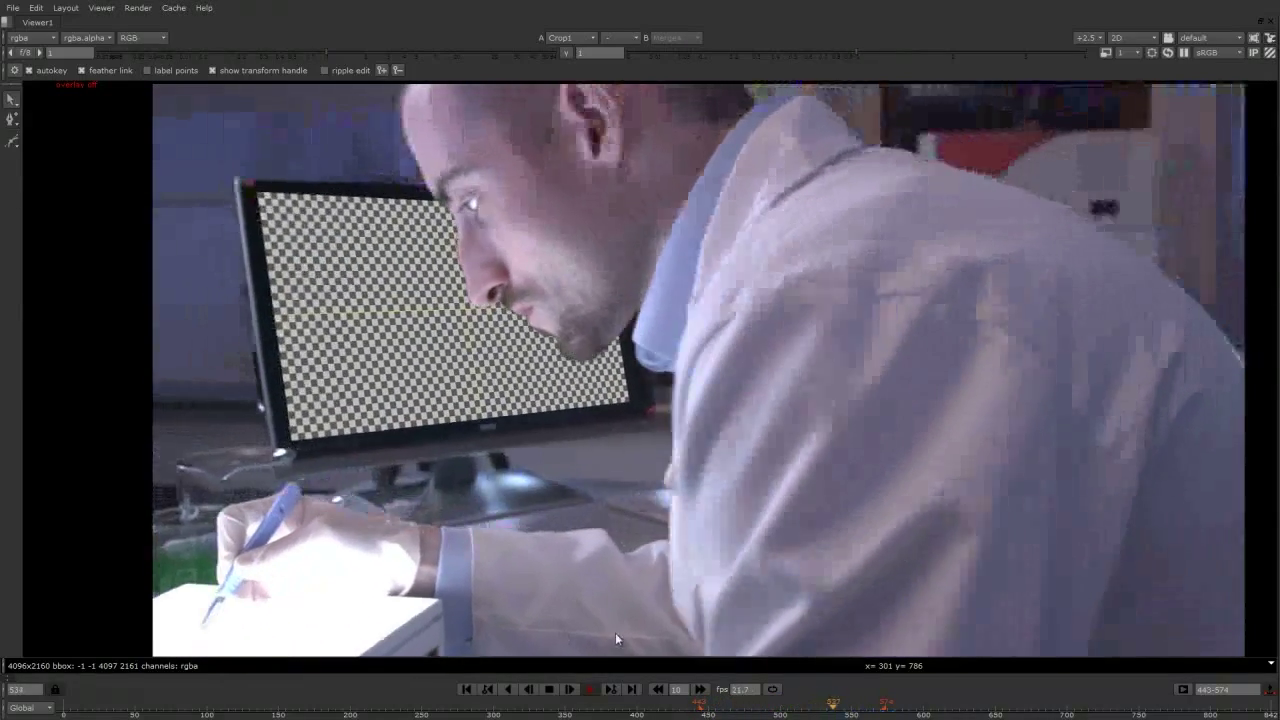